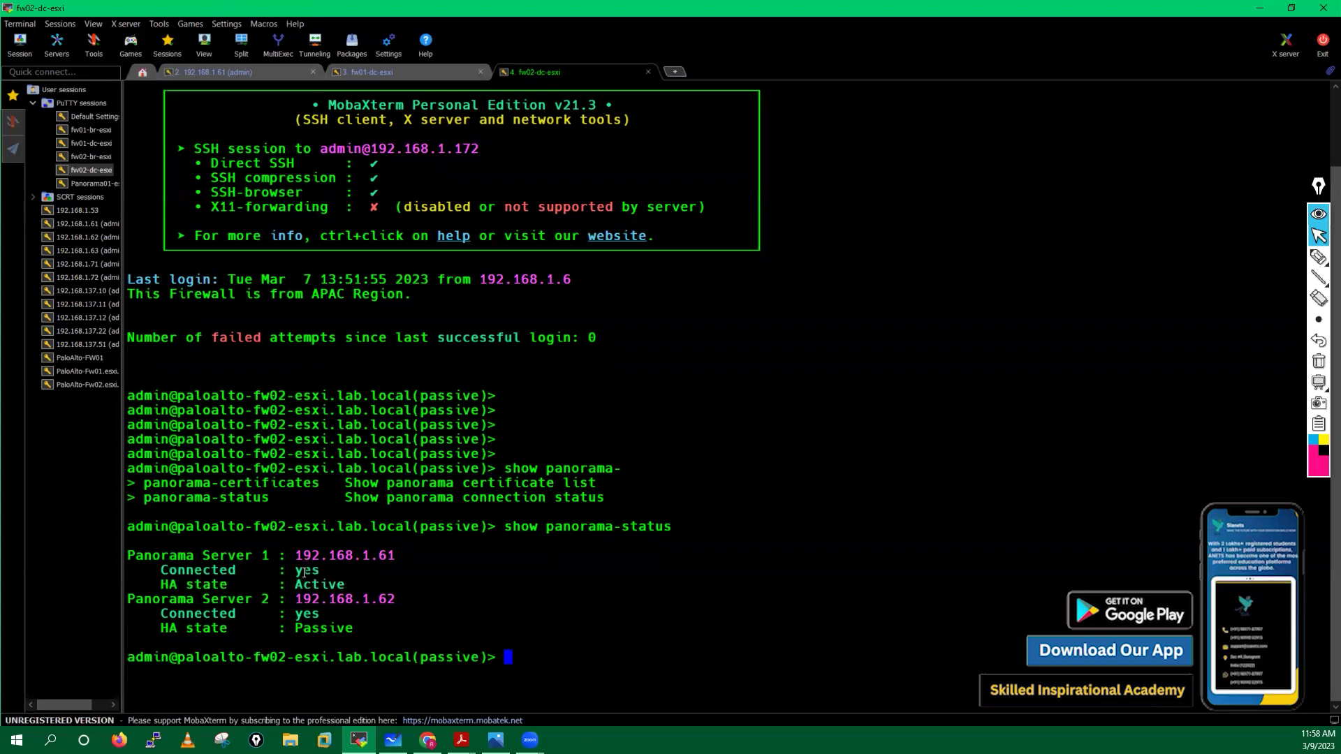
Highlight the connection state of Panorama Server 1 in the fw02-dc-esxi status output.
left_click_drag(299, 566, 370, 565)
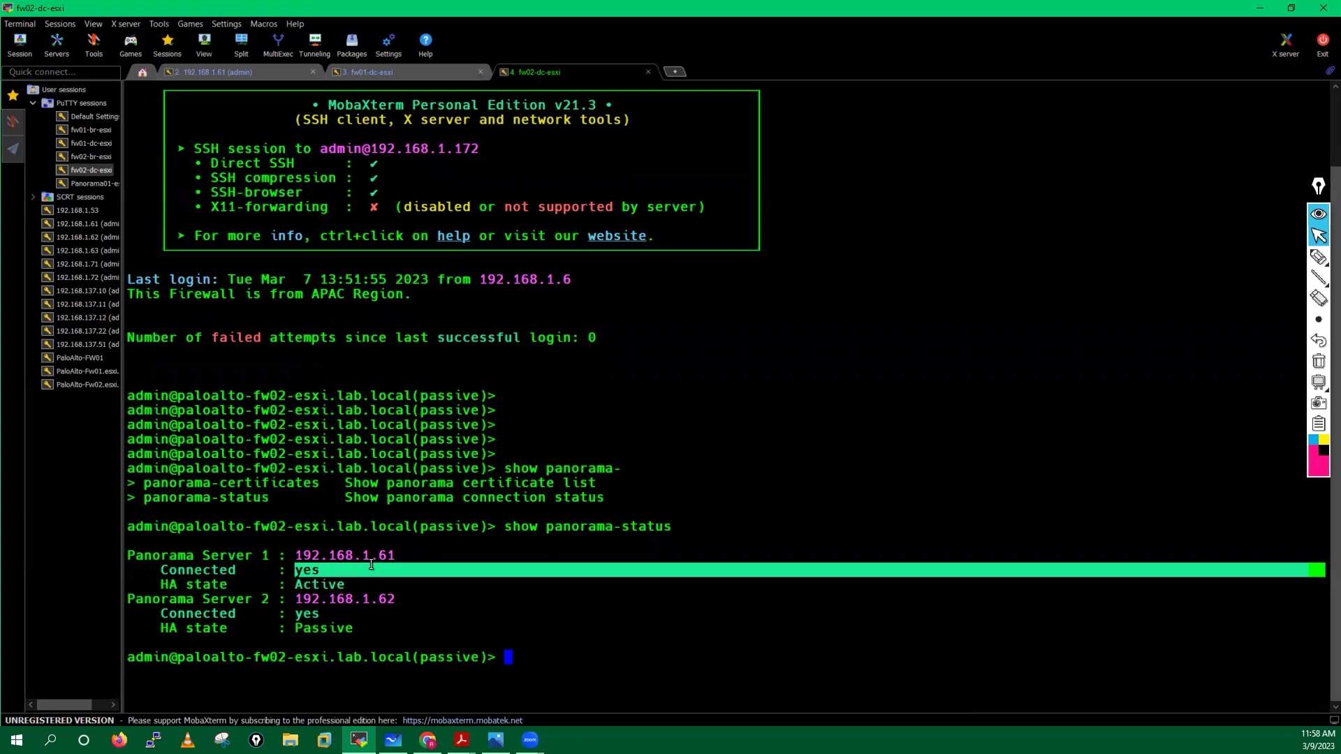
left_click(516, 592)
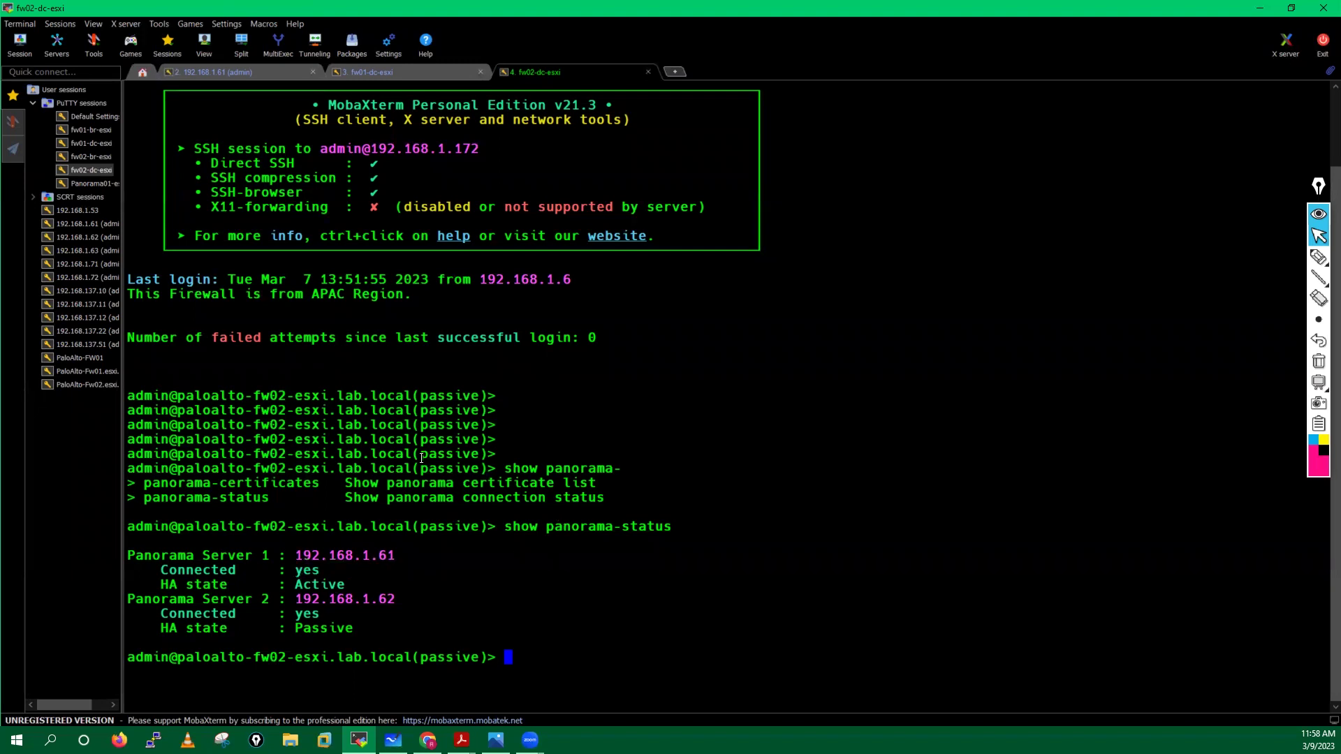
In the fw01-dc-esxi session, run show panorama-status and highlight the listed status of both Panorama servers.
left_click(373, 66)
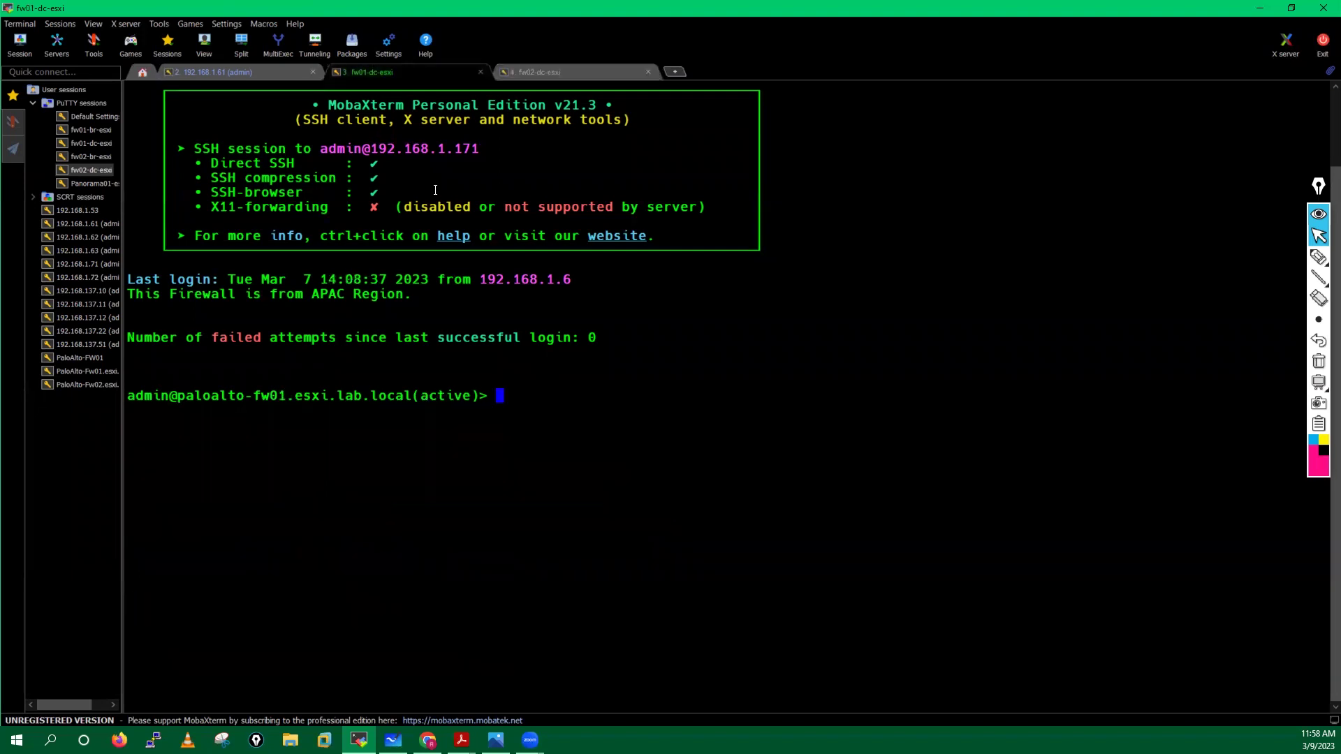
key("Return")
key("Return")
key("Return")
key("Return")
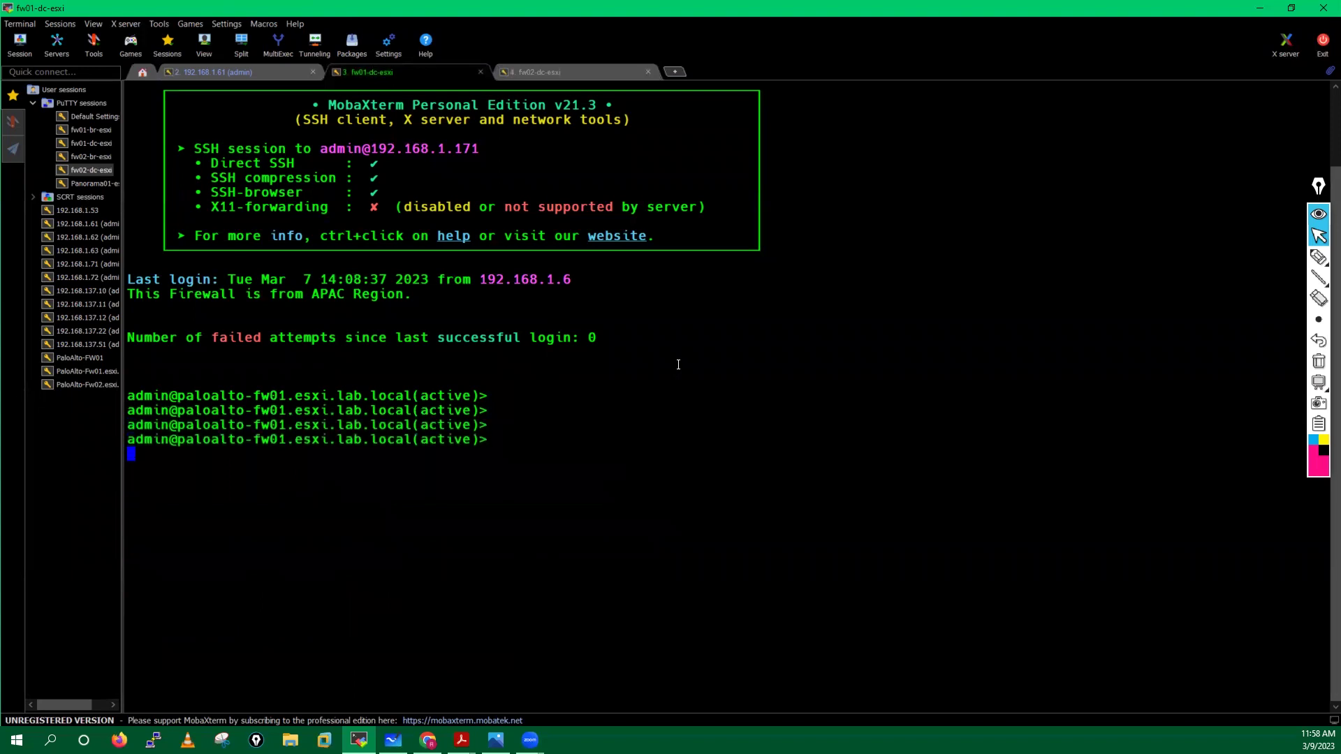
type("show panorama-")
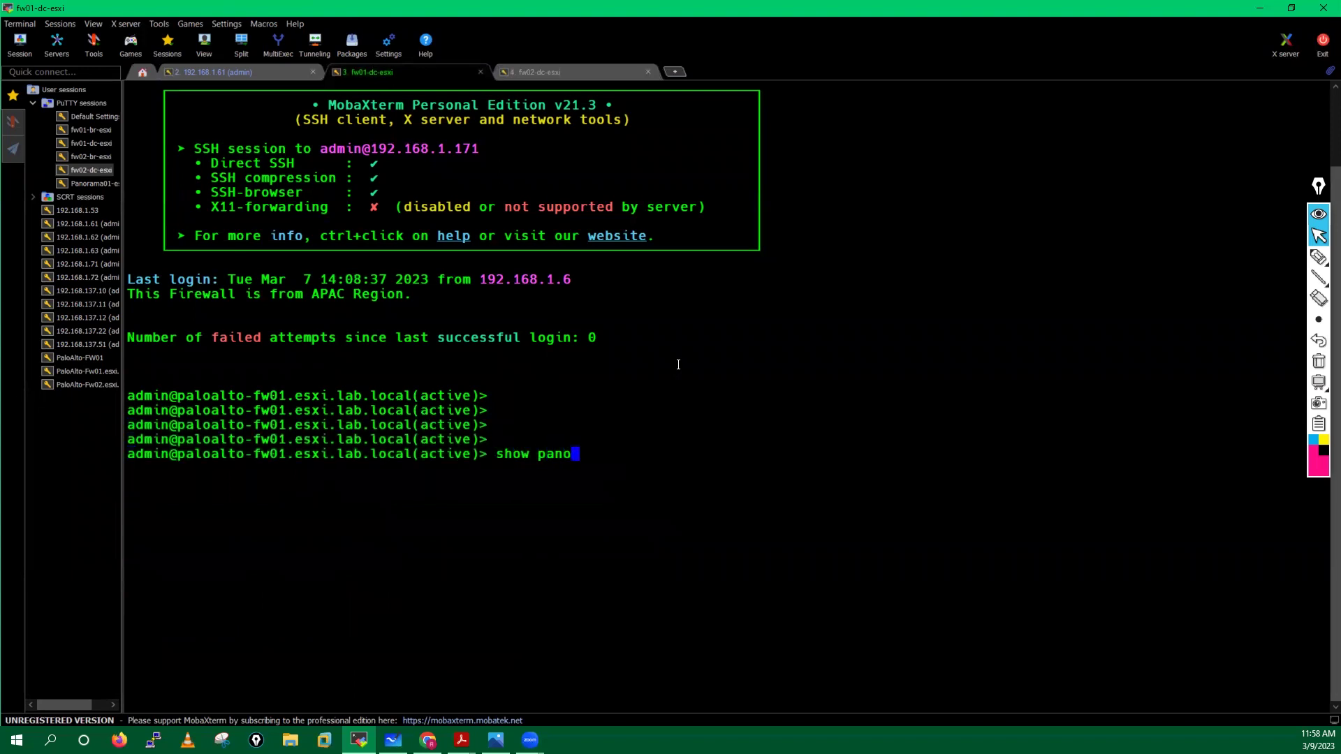
key("Return")
key("Up")
type("s")
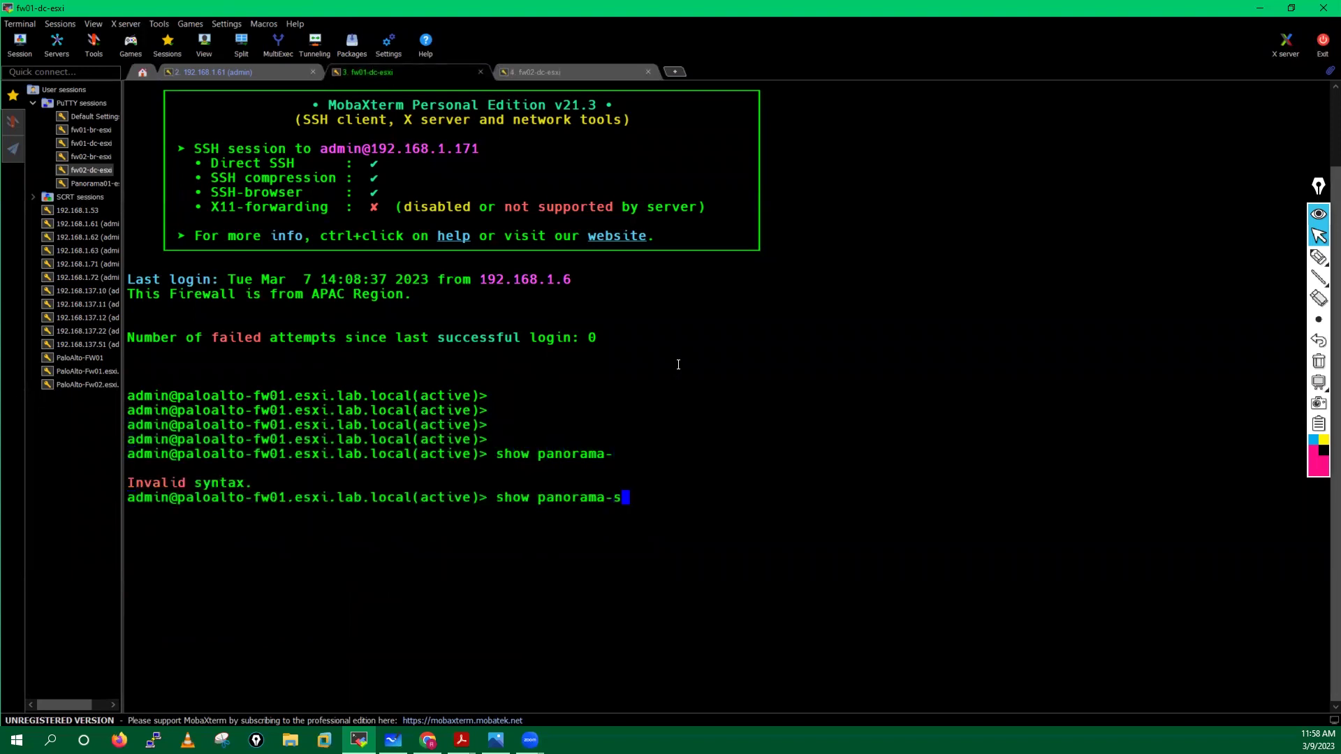
key("Tab")
key("Return")
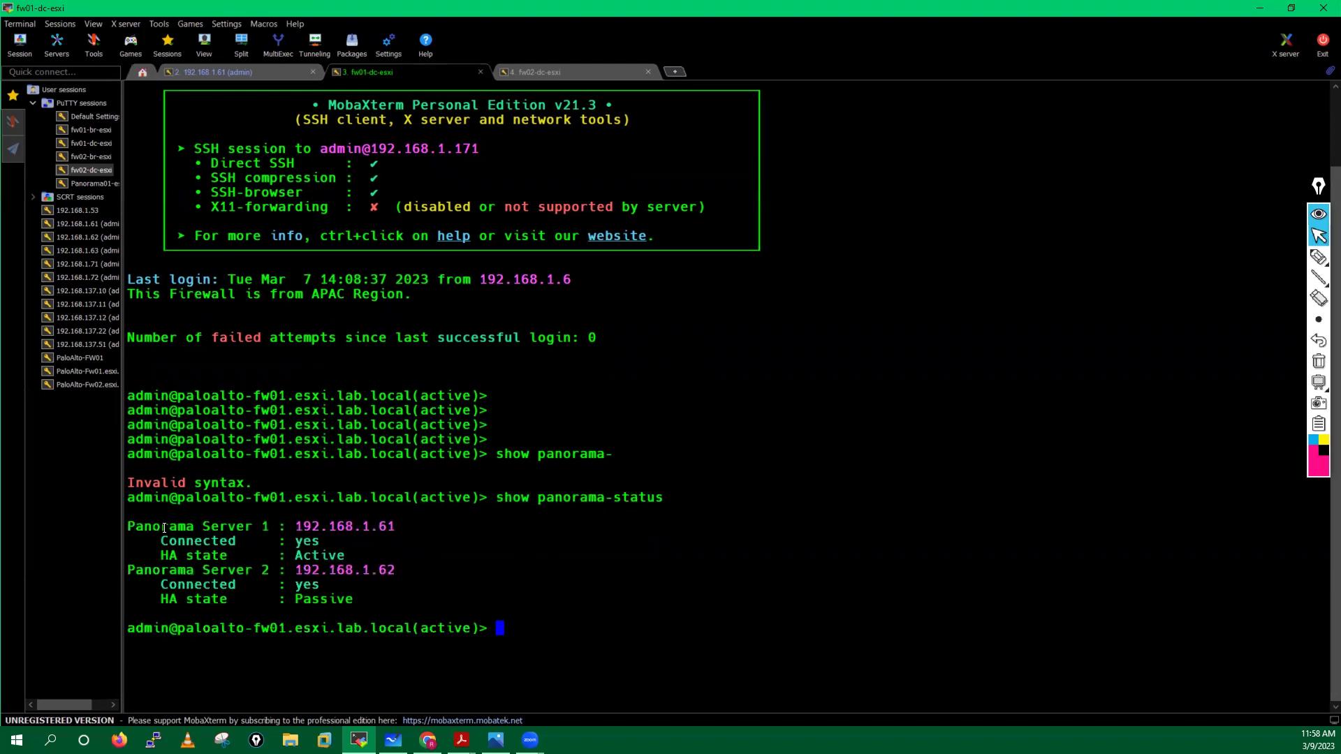
left_click_drag(133, 526, 355, 573)
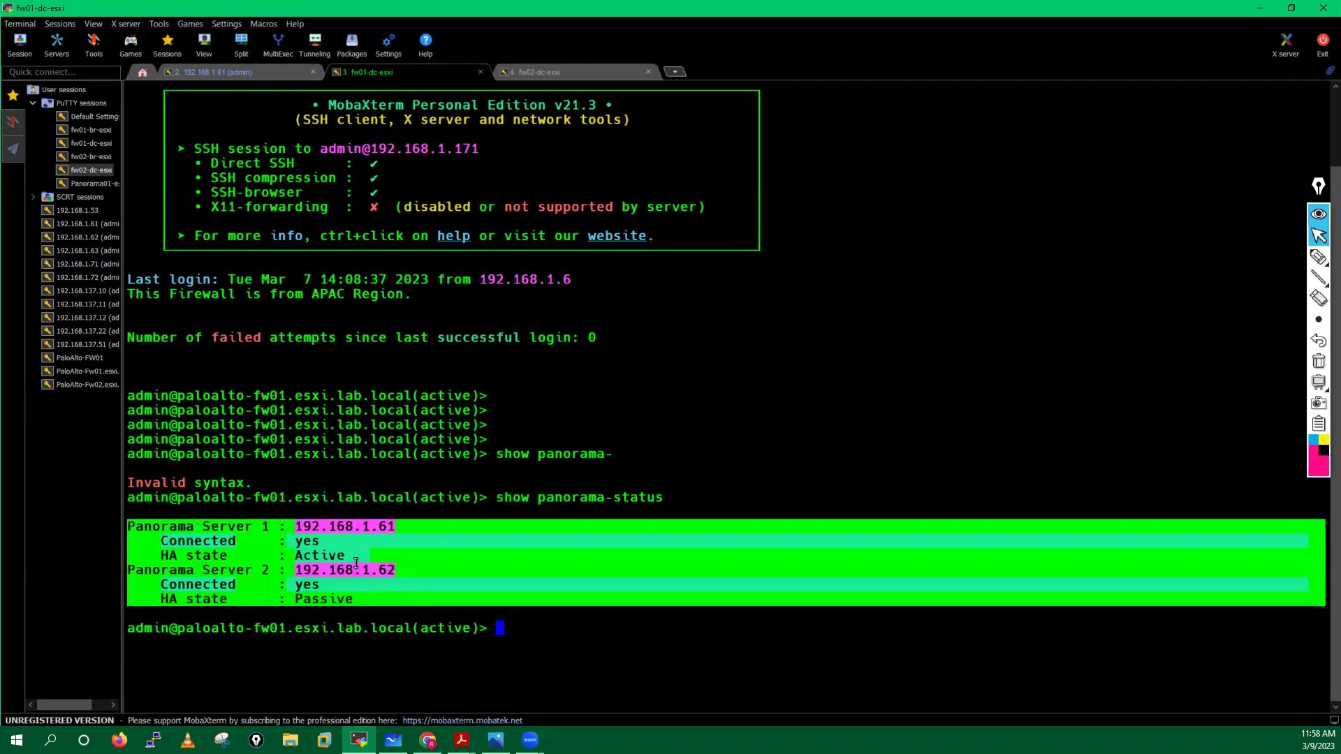
Switch to the 192.168.1.61 Panorama SSH session and bring up a fresh prompt.
left_click(236, 69)
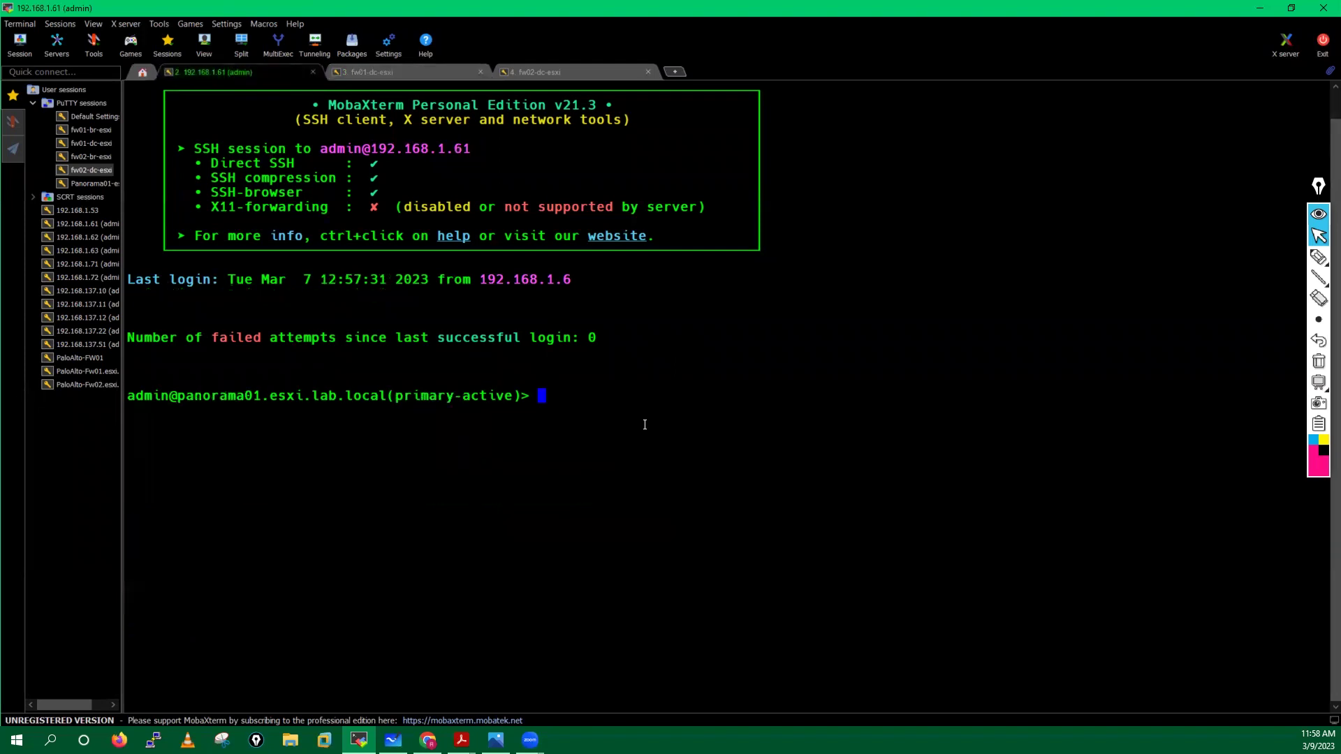
key("Return")
key("Return")
type("show pano")
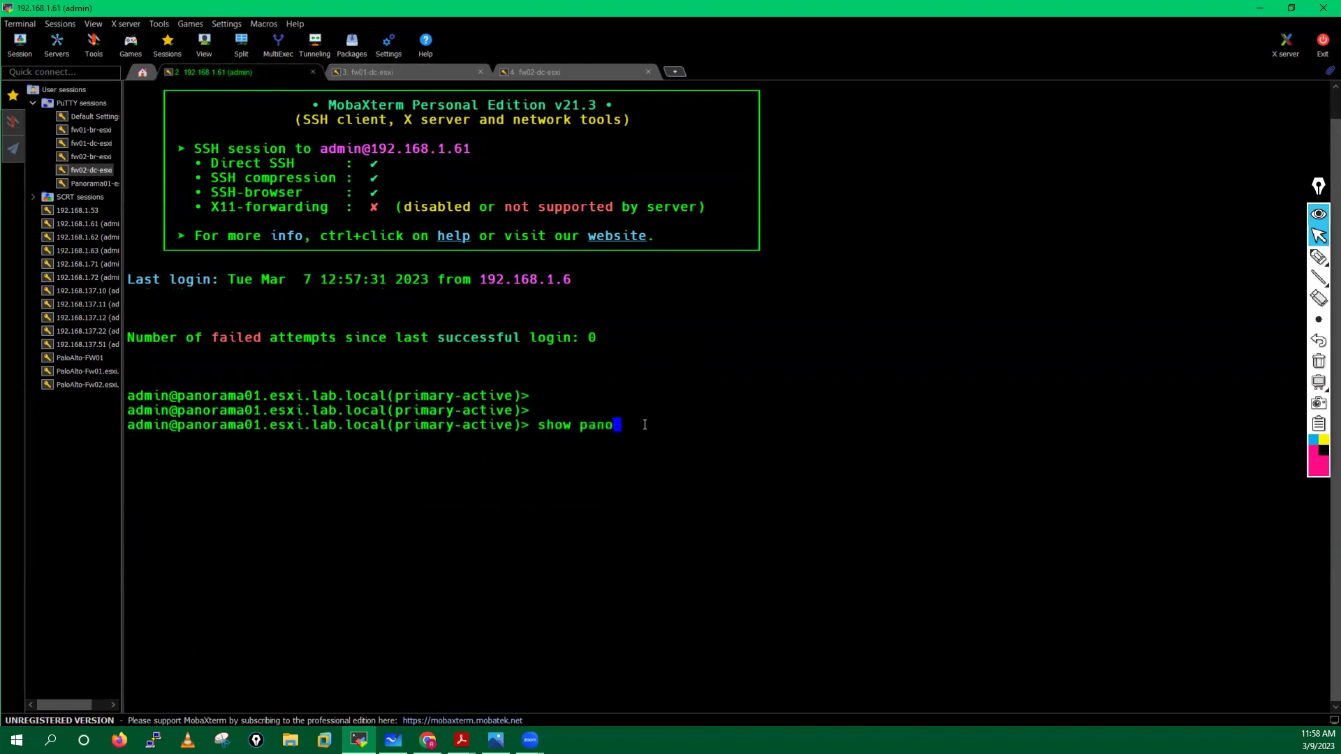
key("Tab")
key("question")
key("BackSpace")
key("BackSpace")
key("BackSpace")
key("BackSpace")
key("BackSpace")
key("BackSpace")
key("BackSpace")
key("BackSpace")
key("BackSpace")
key("BackSpace")
key("BackSpace")
key("BackSpace")
key("BackSpace")
key("BackSpace")
key("BackSpace")
key("BackSpace")
key("BackSpace")
key("BackSpace")
key("BackSpace")
key("BackSpace")
key("BackSpace")
key("BackSpace")
List the connected managed firewalls on Panorama with show devices connected, checking the available command options.
type("dev")
key("Tab")
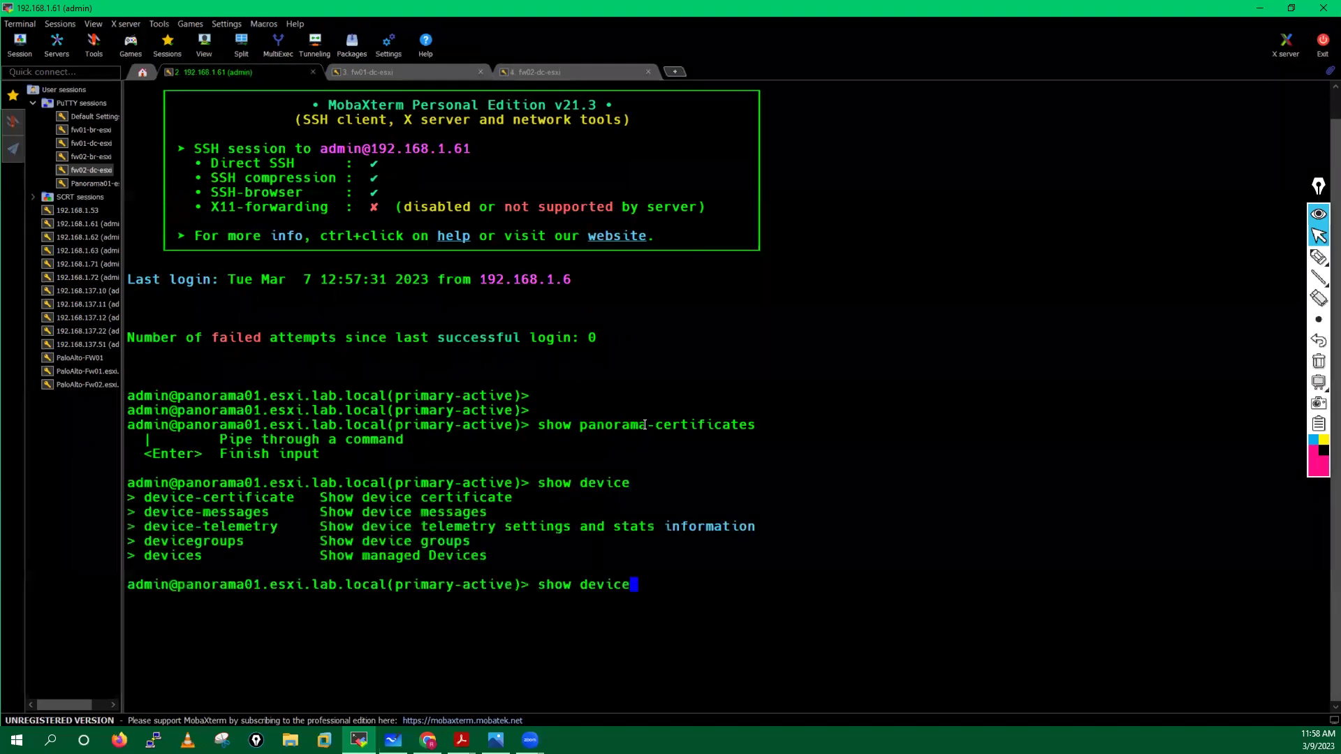
type("s")
key("question")
type("con")
key("Tab")
key("question")
key("Return")
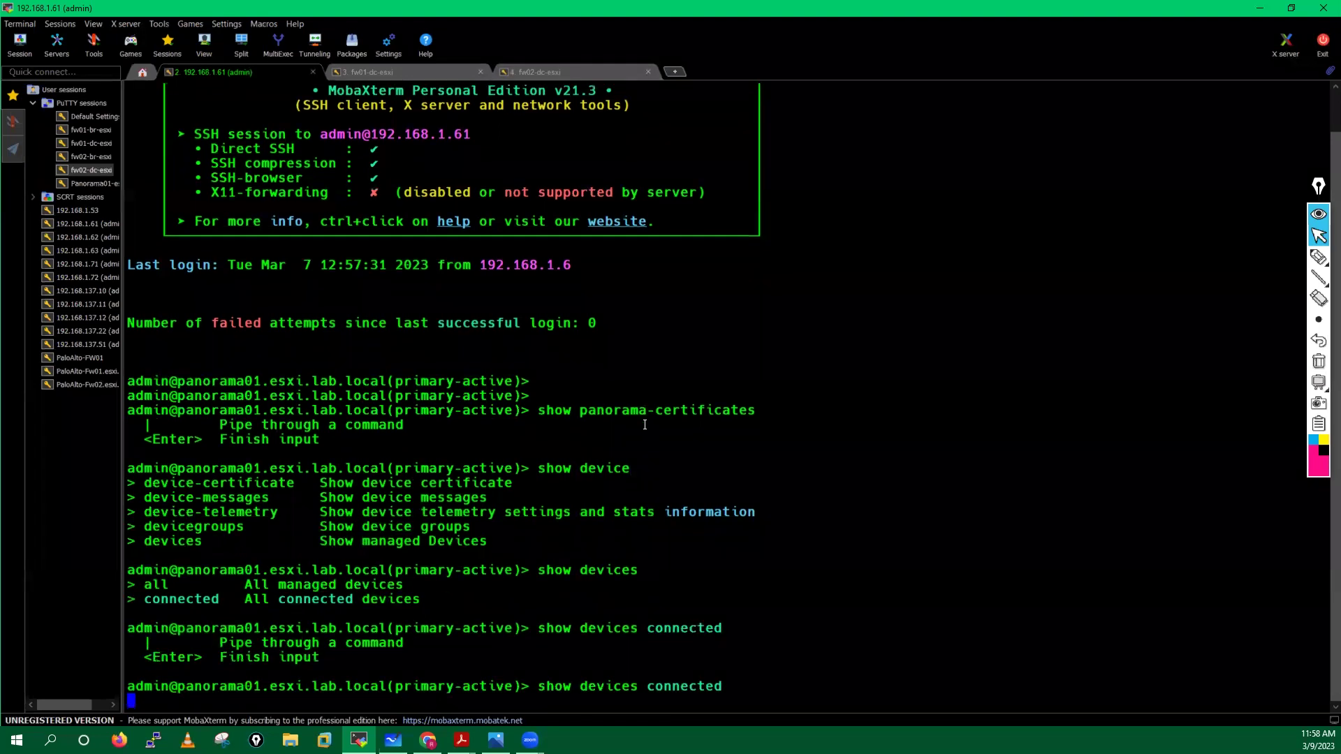
Highlight the hostnames paloalto-fw01.esxi.lab.local and paloalto-fw02-esxi.lab.local in the connected devices listing.
left_click_drag(131, 102, 336, 264)
left_click(335, 132)
left_click_drag(335, 132, 571, 137)
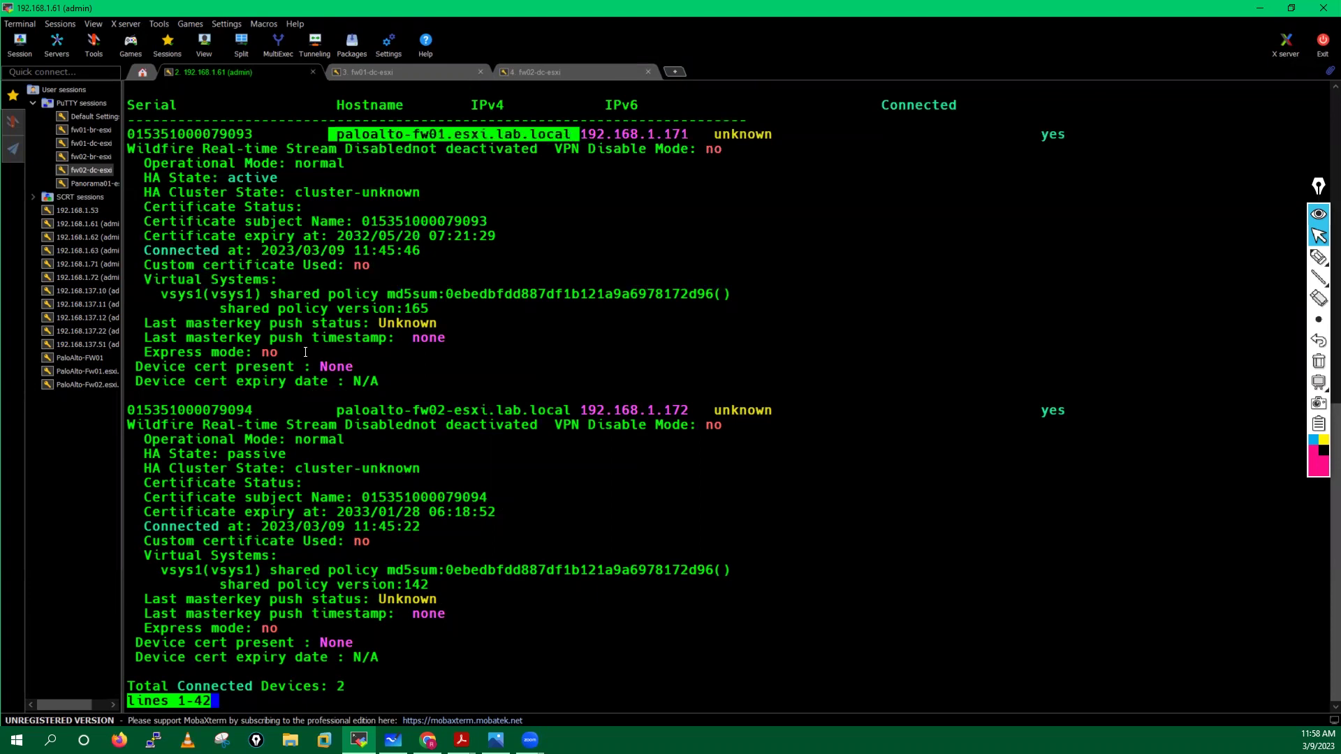
left_click_drag(341, 410, 572, 412)
left_click(266, 417)
key("Return")
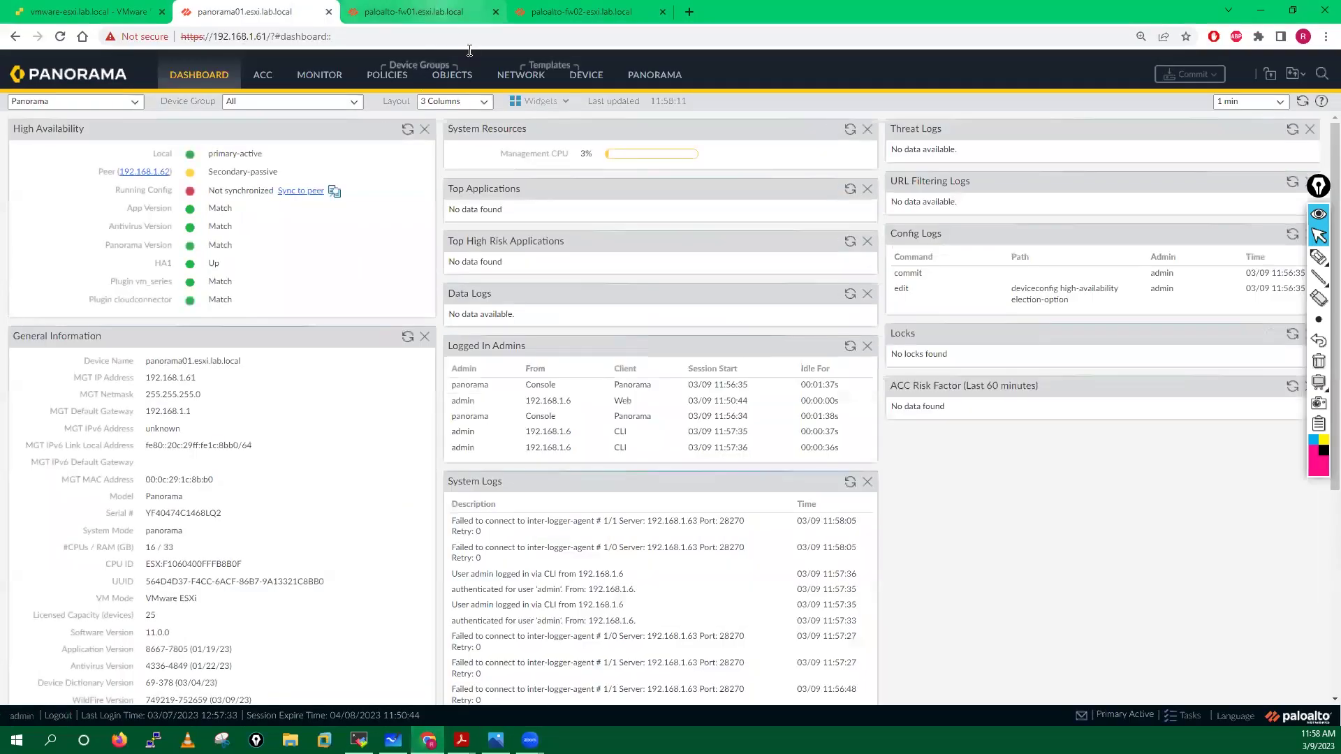
In the paloalto-fw01 web interface, examine the Security and Decryption policy rules and the network interfaces and zones.
key("ctrl+Tab")
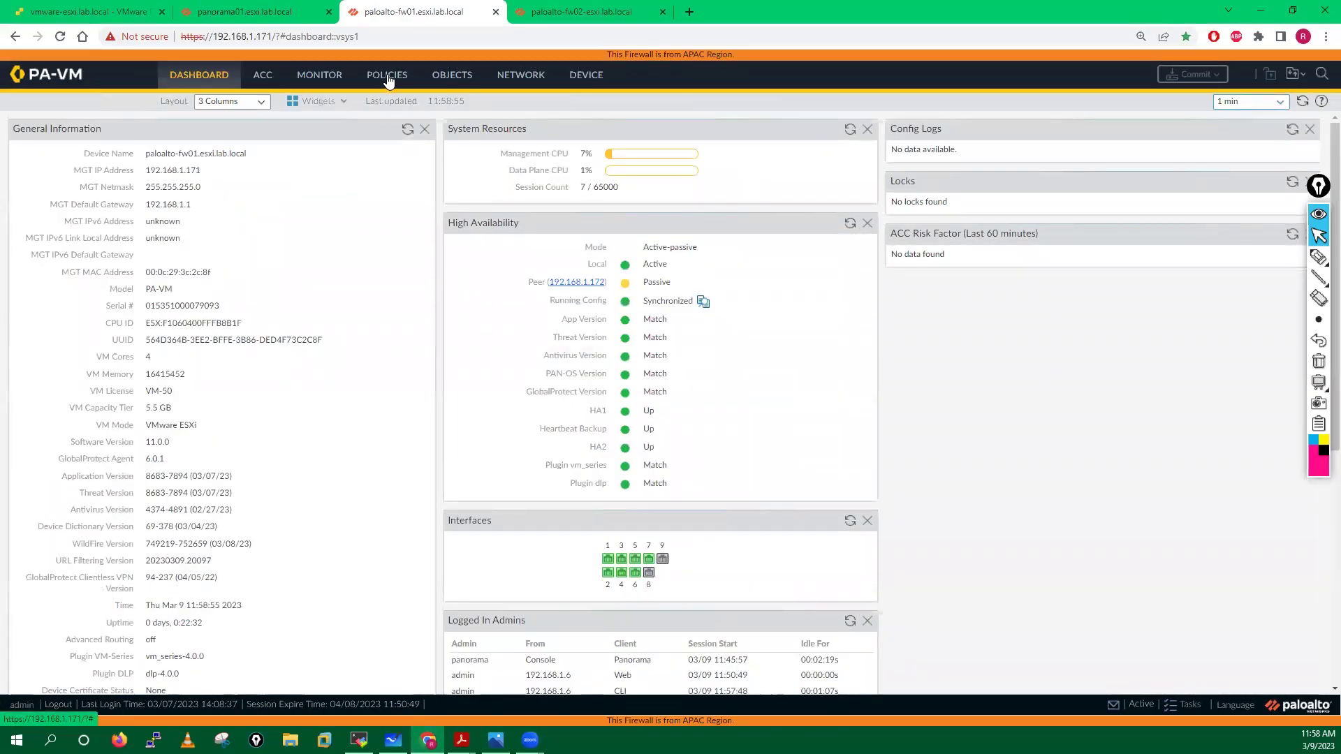
left_click(387, 79)
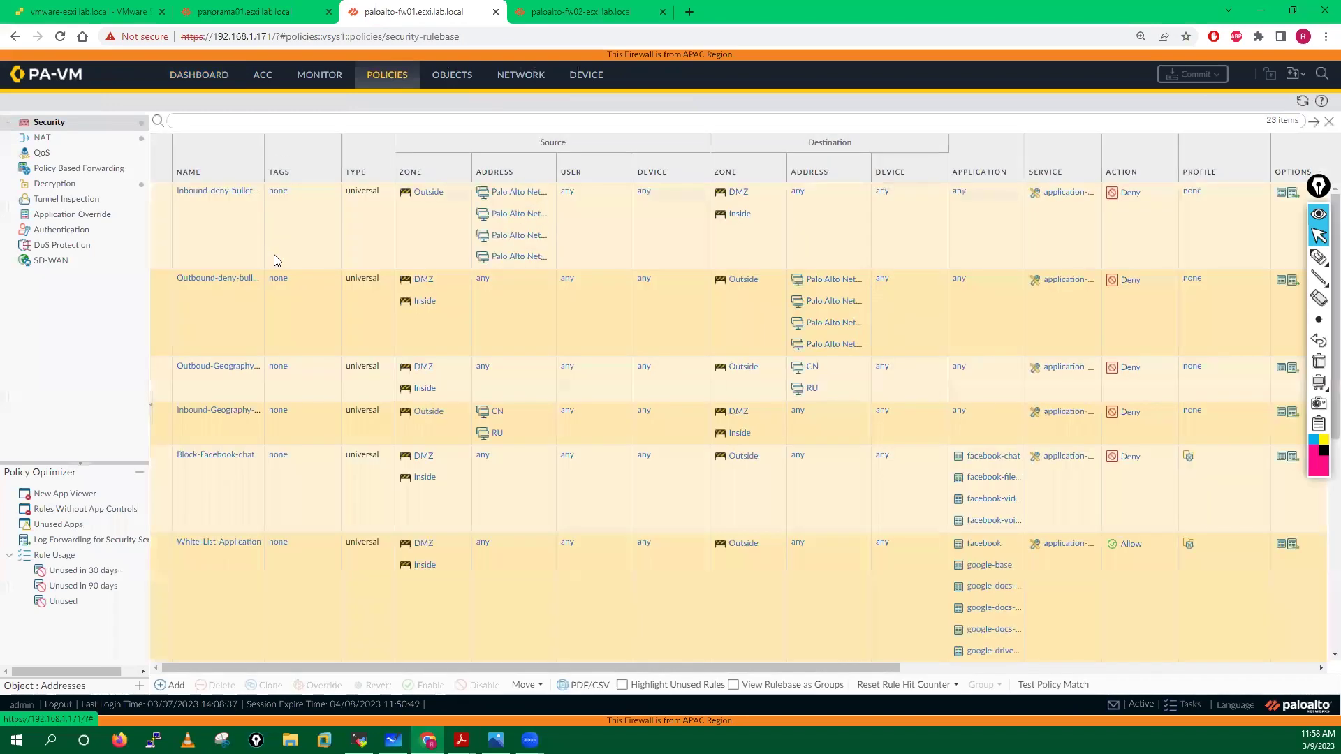
left_click(81, 142)
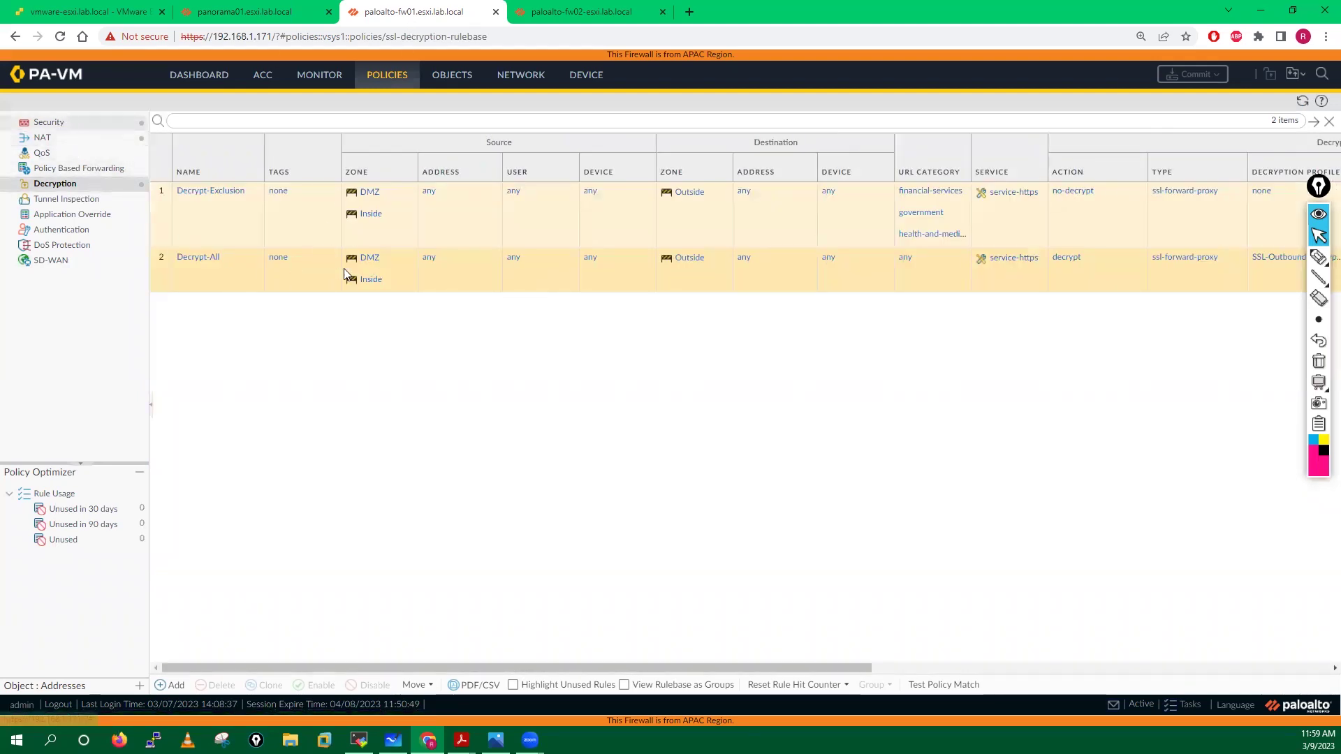
left_click(49, 121)
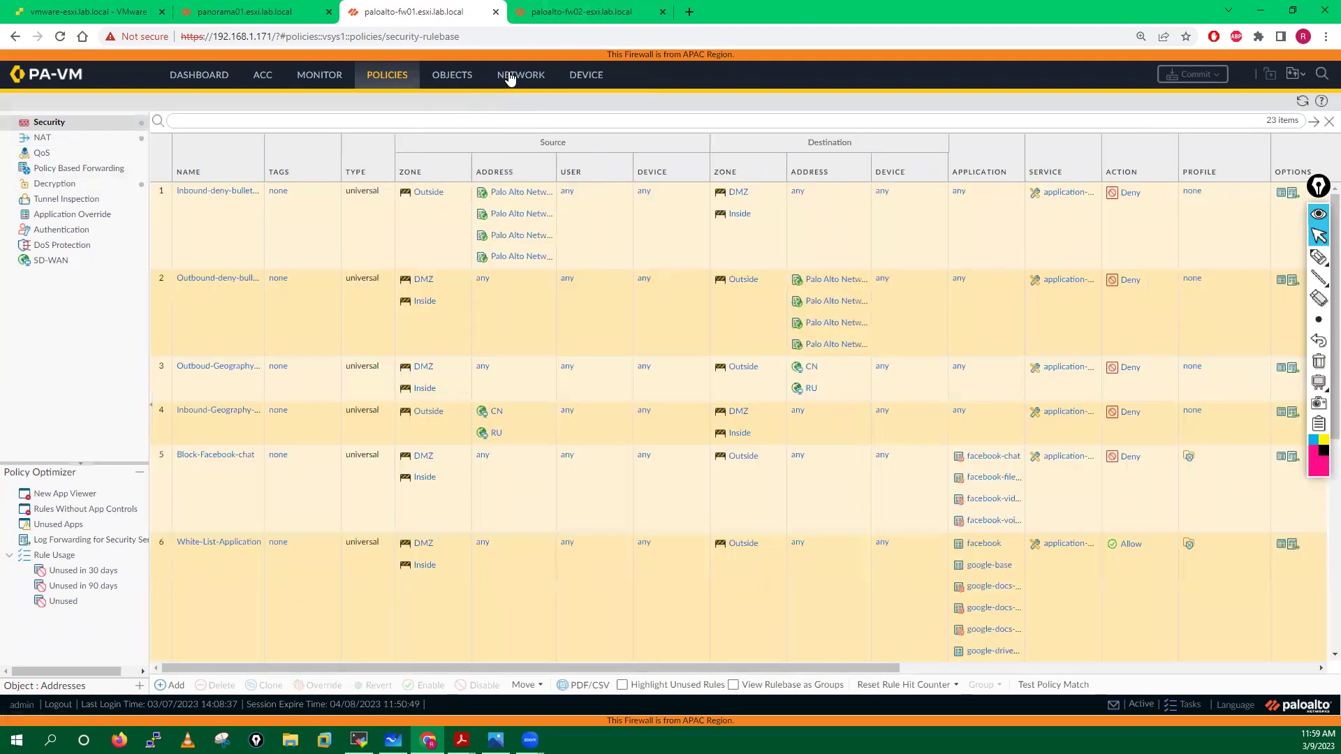
left_click(511, 79)
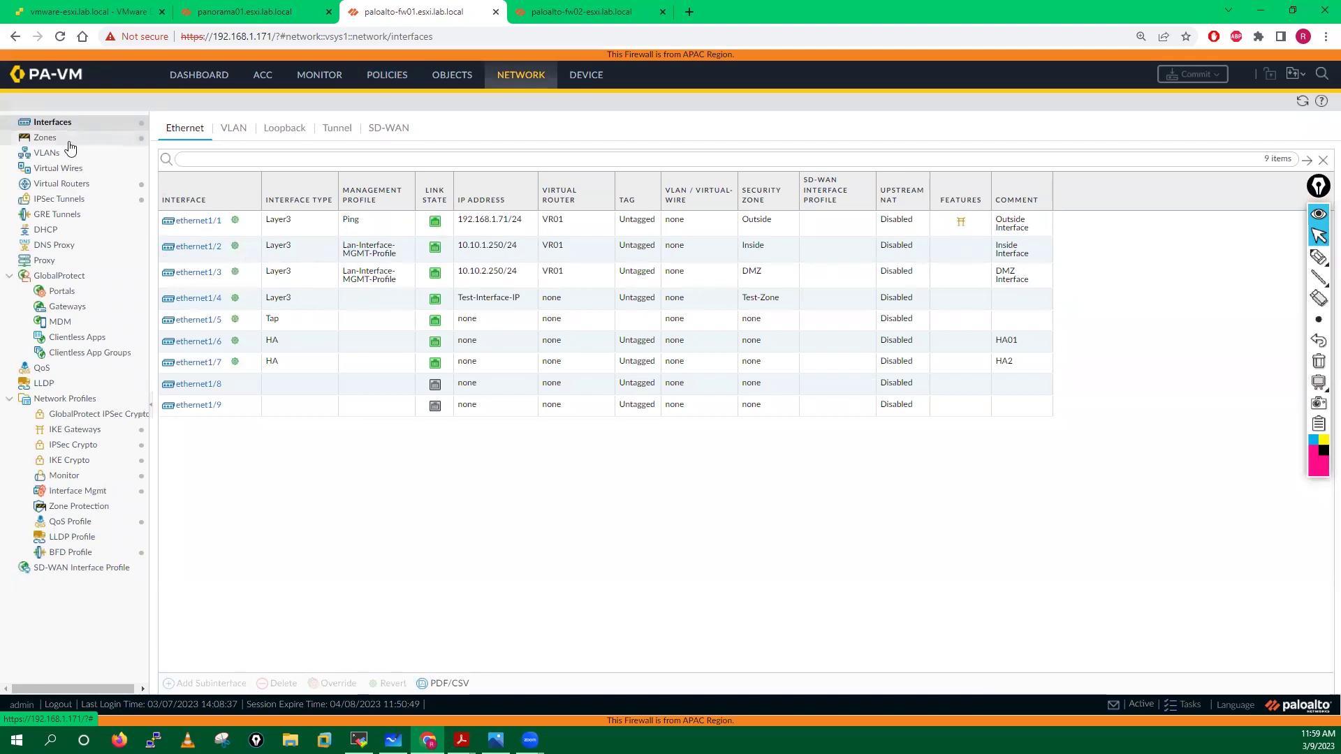
left_click(46, 137)
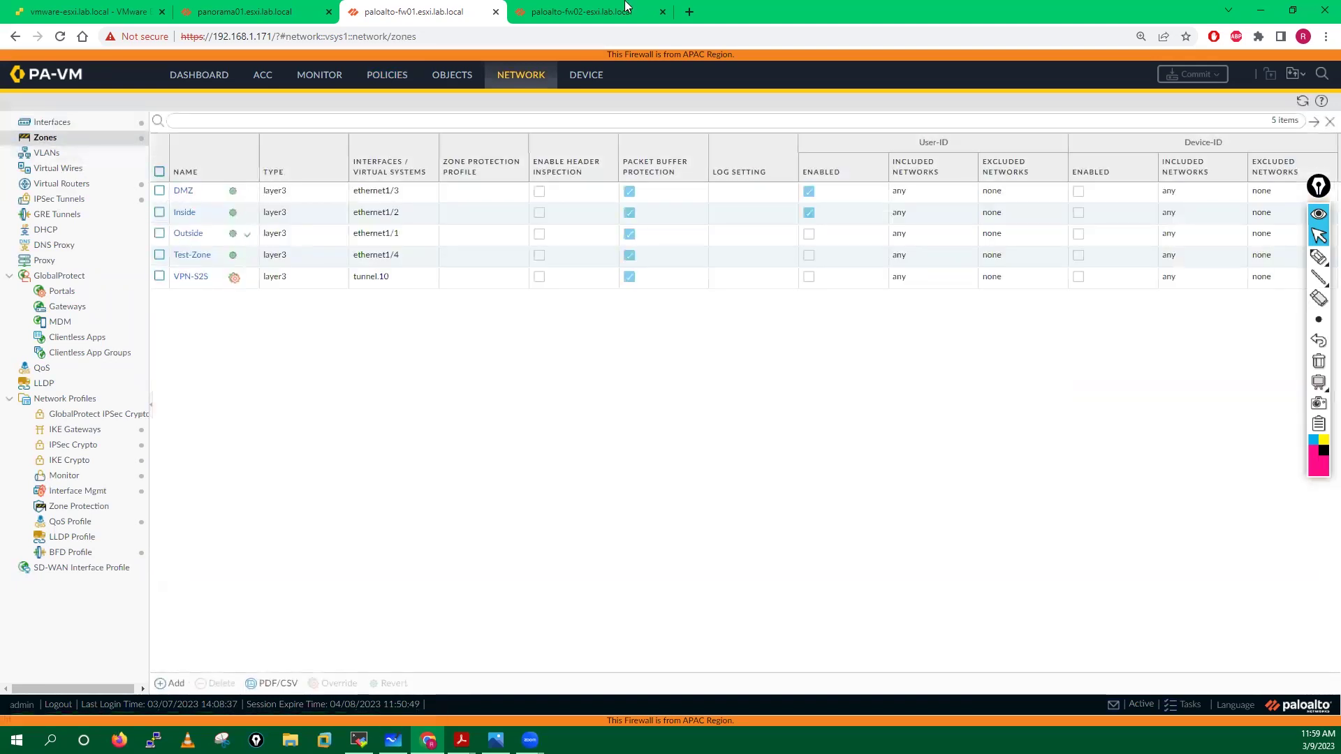
From the Panorama dashboard, sync the running configuration to the HA peer and confirm overwriting the peer configuration.
left_click(282, 9)
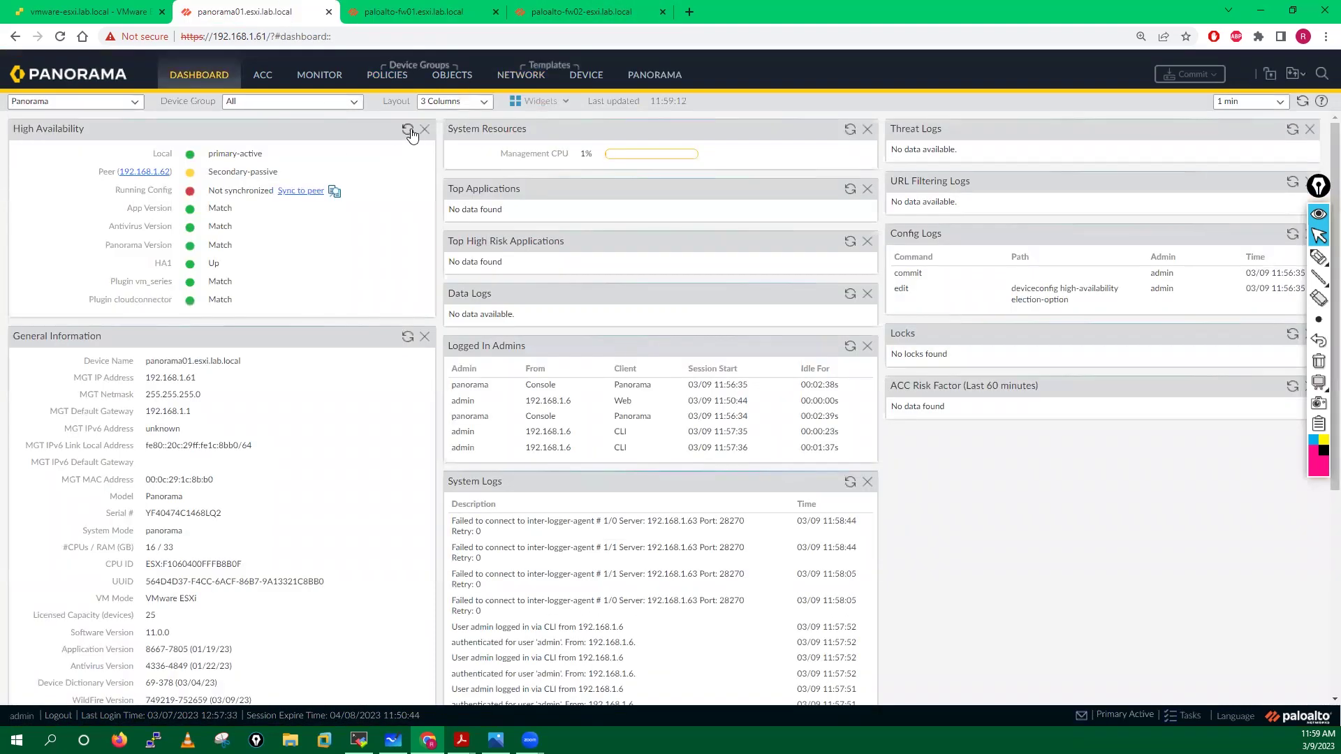
left_click(295, 193)
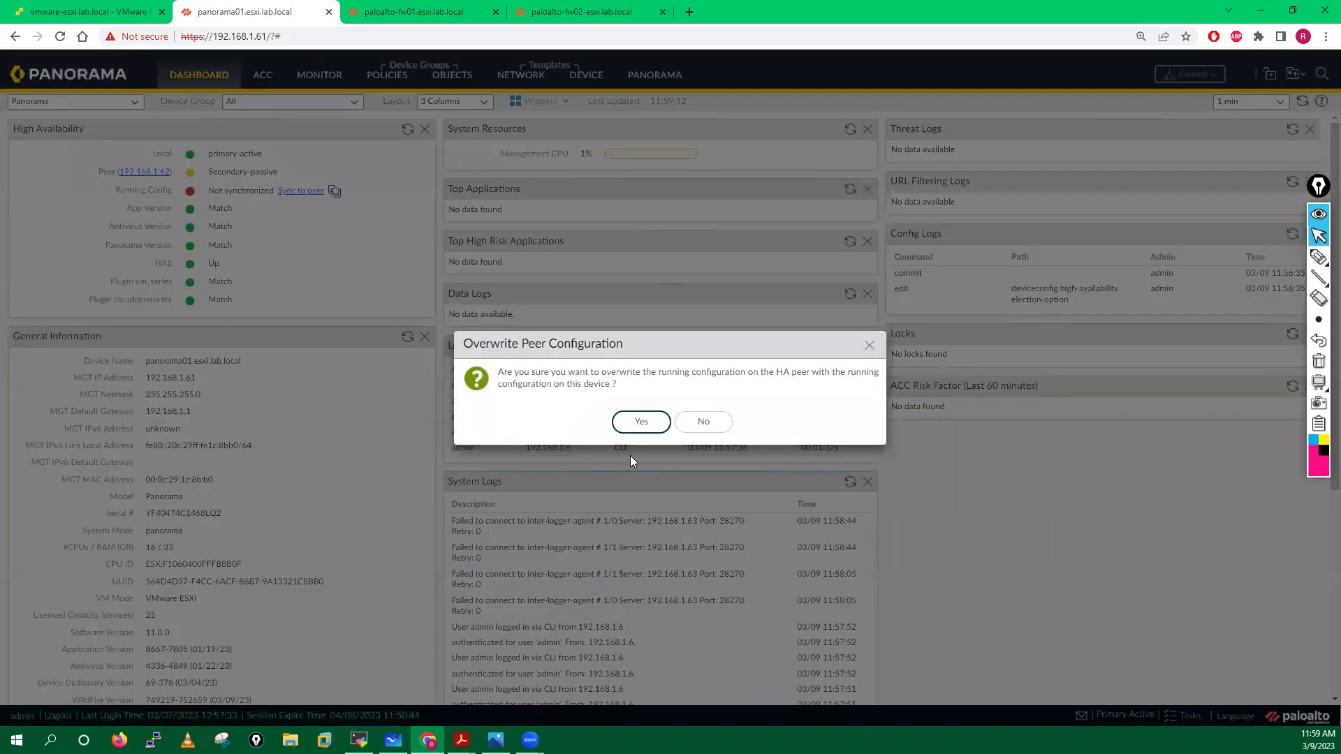
left_click(643, 428)
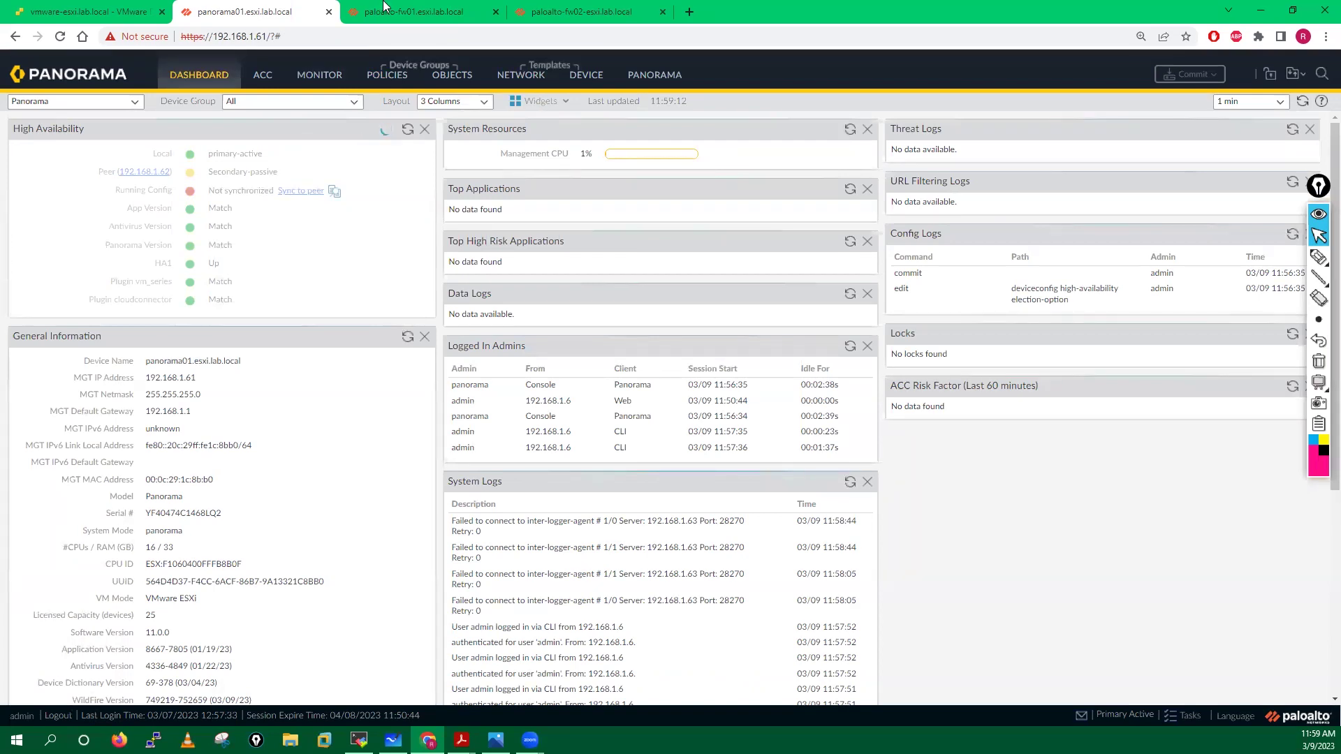
left_click(419, 11)
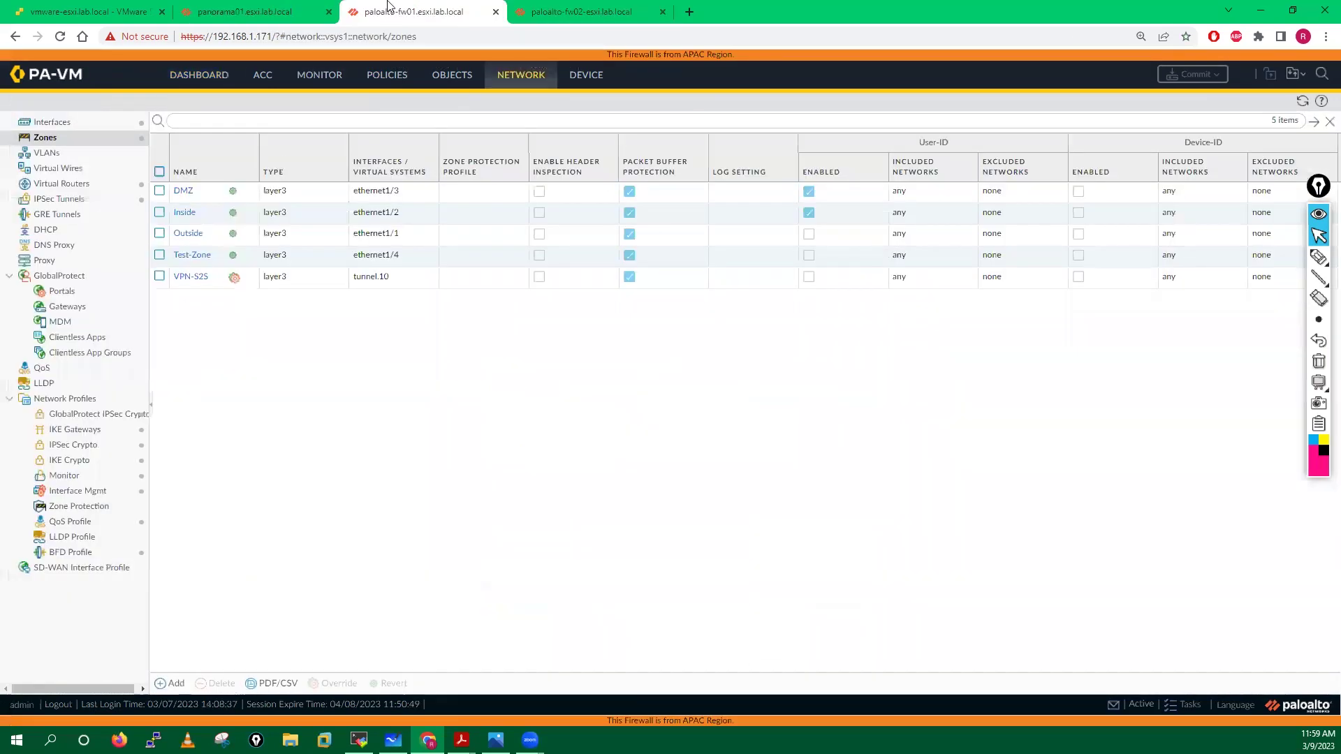
left_click(244, 11)
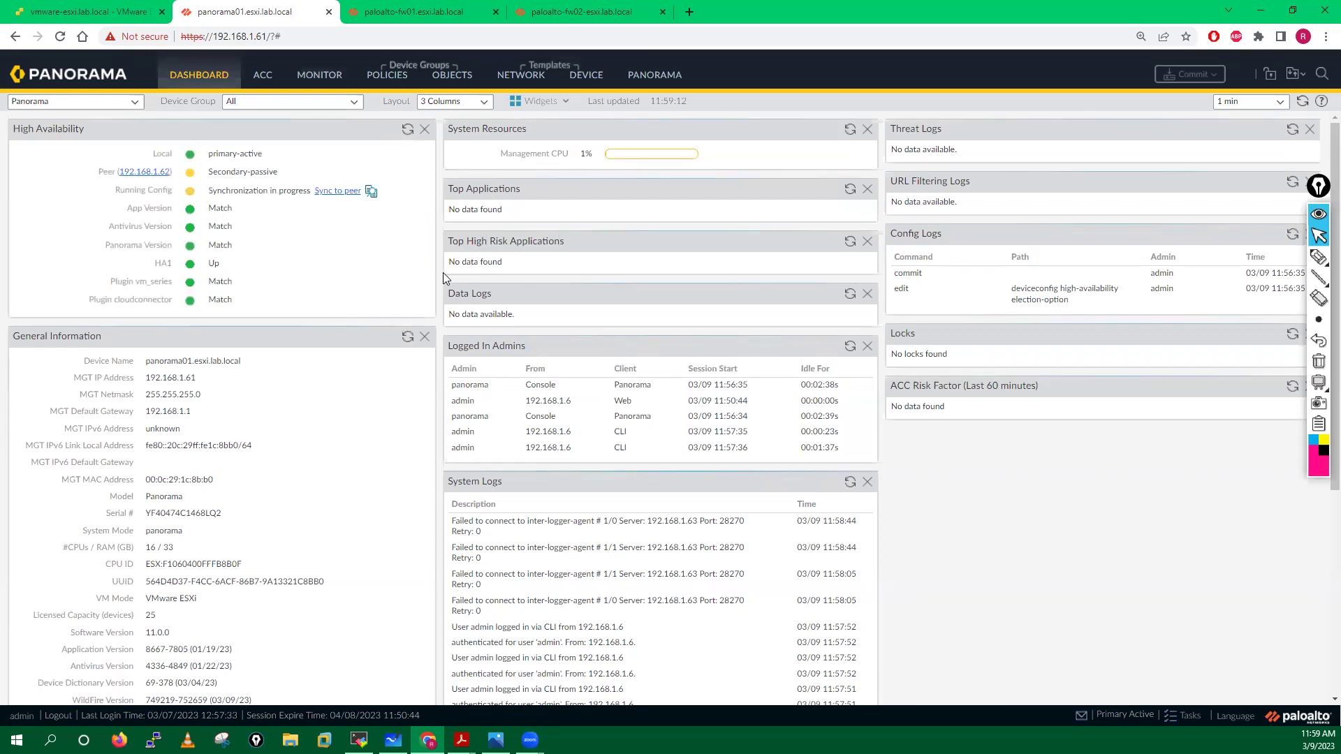
Circle the Software Version on the Panorama dashboard with the annotation pen, and clear the drawings.
mouse_move(1319, 258)
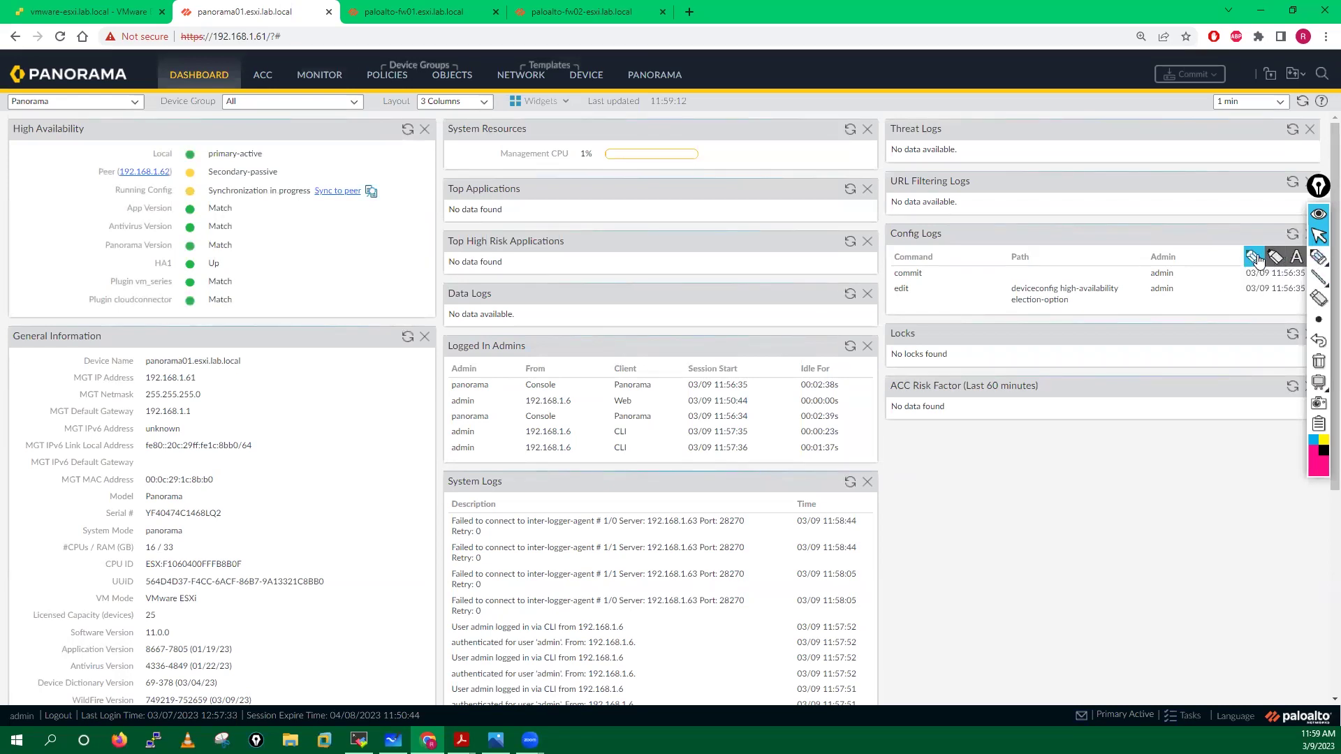
left_click(1254, 257)
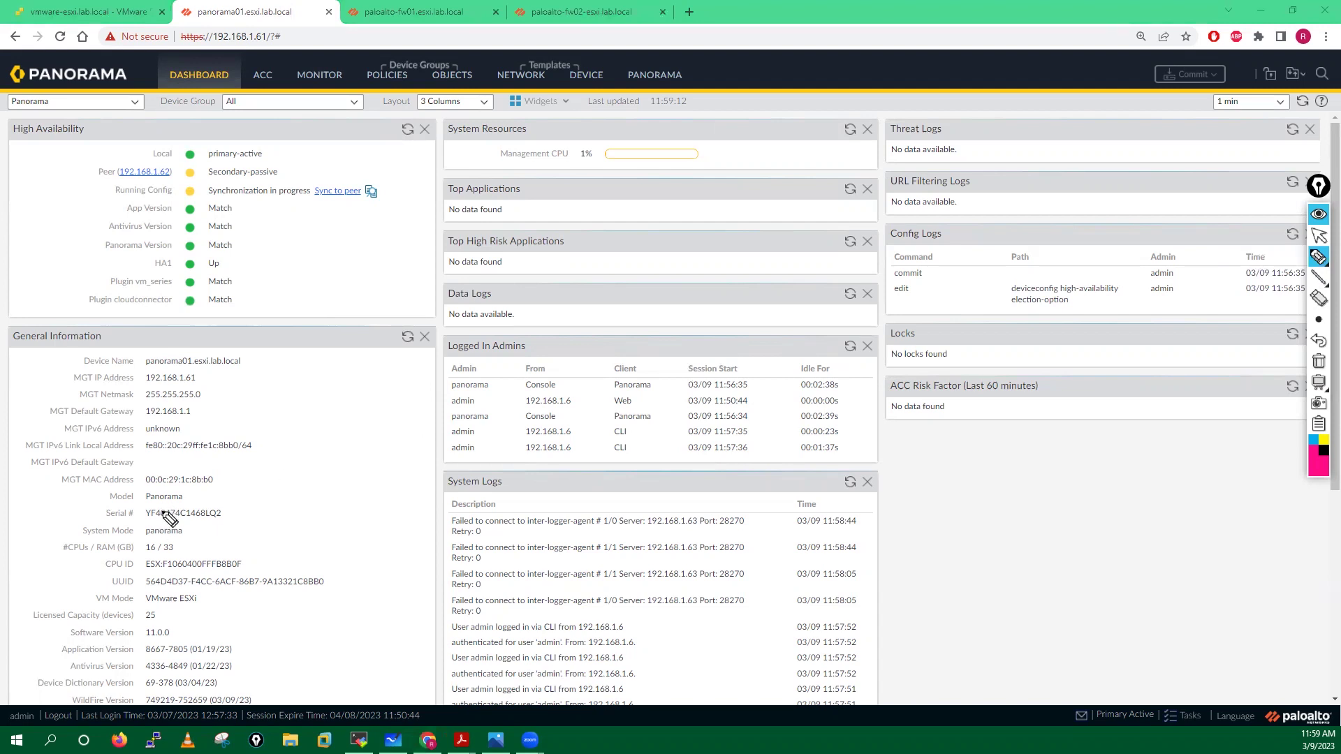
mouse_move(138, 619)
left_mouse_down()
mouse_move(109, 613)
mouse_move(75, 655)
mouse_move(206, 642)
mouse_move(133, 625)
left_mouse_up()
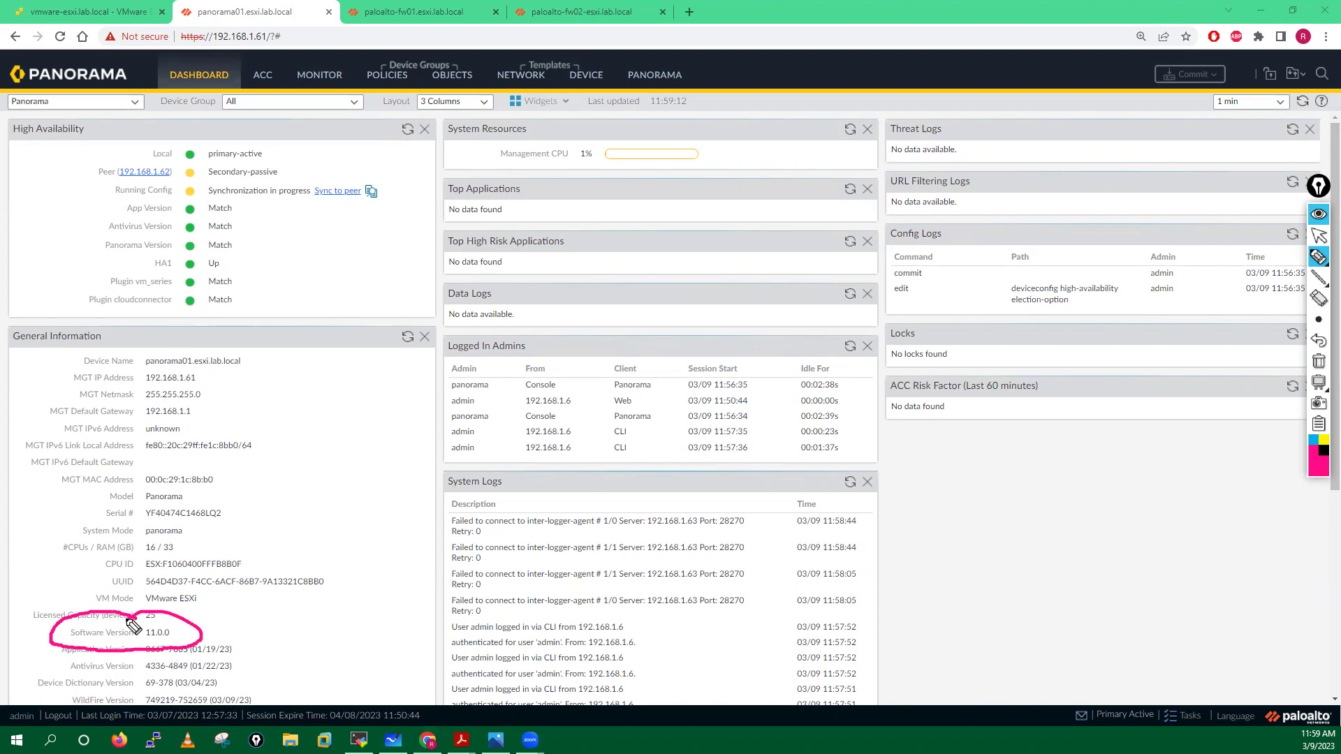
left_click_drag(320, 545, 186, 583)
left_click(1319, 361)
left_click(1316, 243)
Open the paloalto-fw01 dashboard and highlight its Software Version under General Information.
left_click(413, 12)
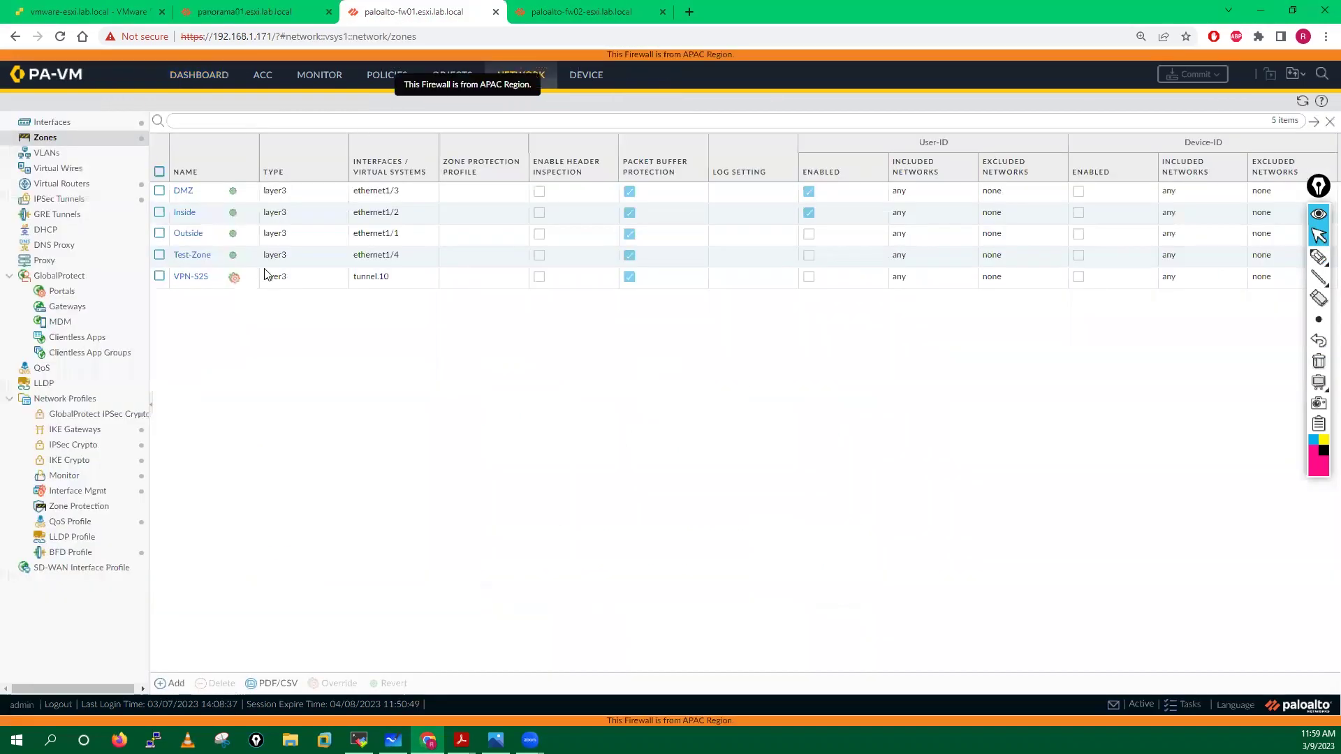
left_click(202, 75)
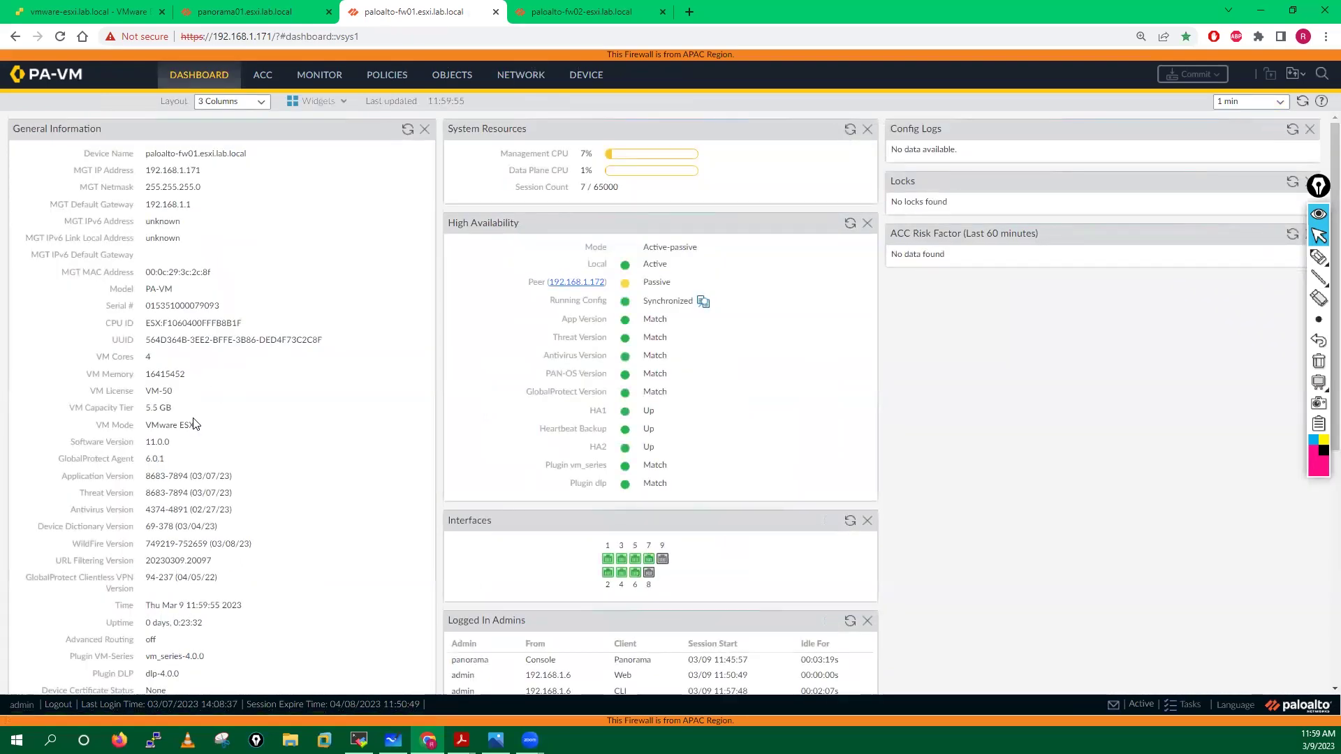
left_click_drag(144, 445, 189, 455)
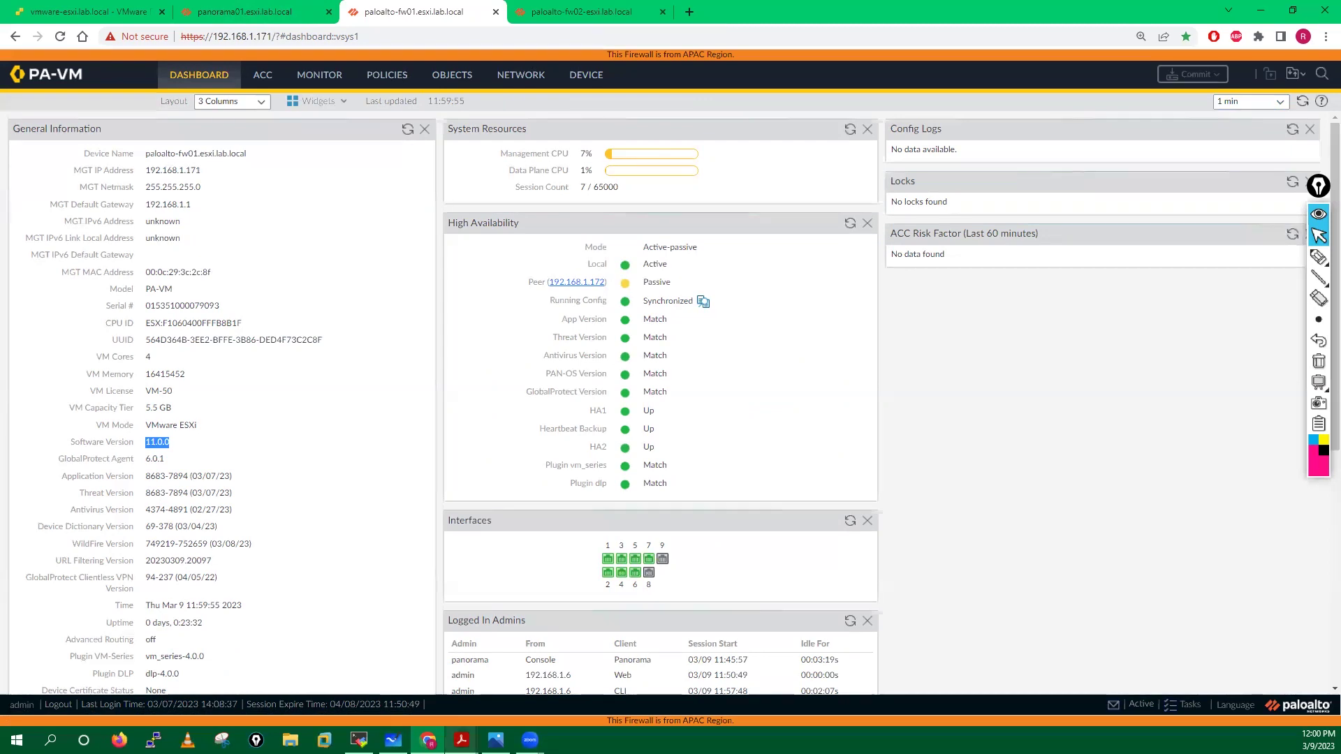
Switch to Adobe Acrobat Reader and read the first steps for removing a Panorama-managed Palo Alto firewall from Panorama.
left_click(461, 740)
left_click(461, 674)
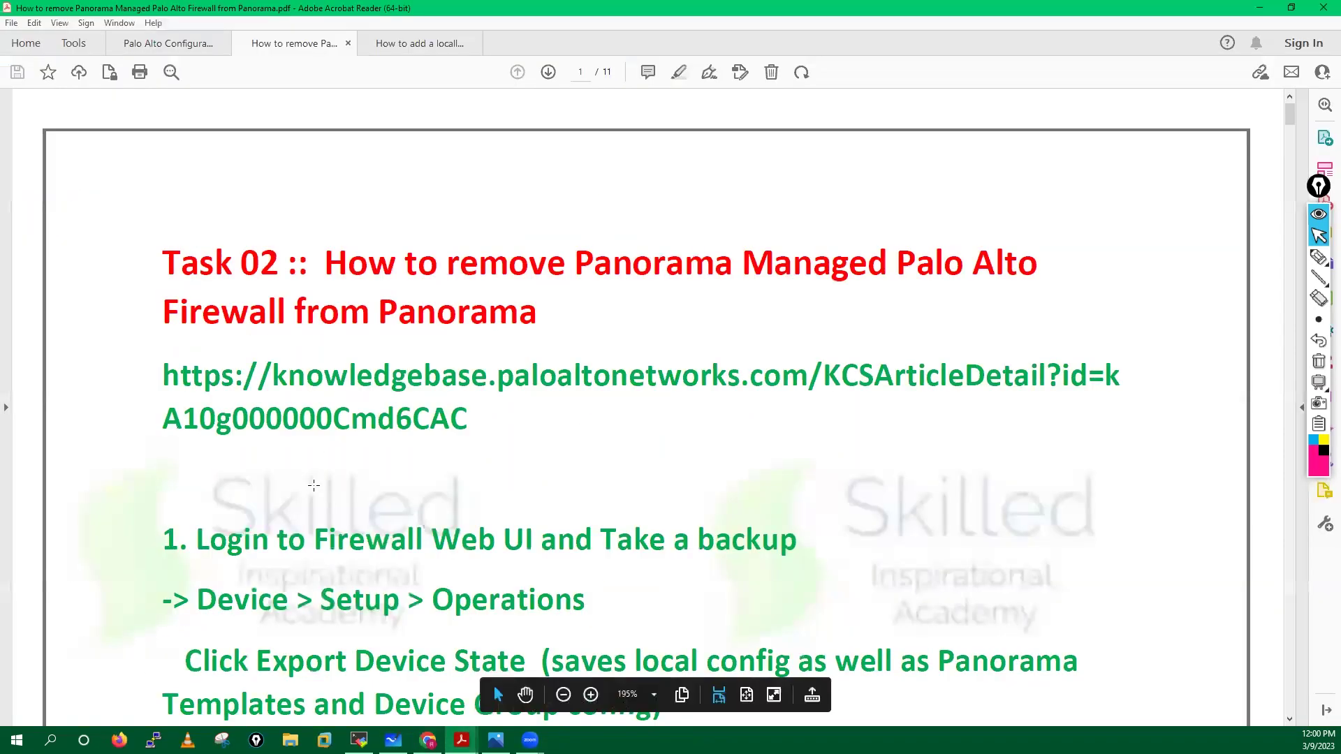
triple_click(306, 482)
scroll(307, 479, "down", 4)
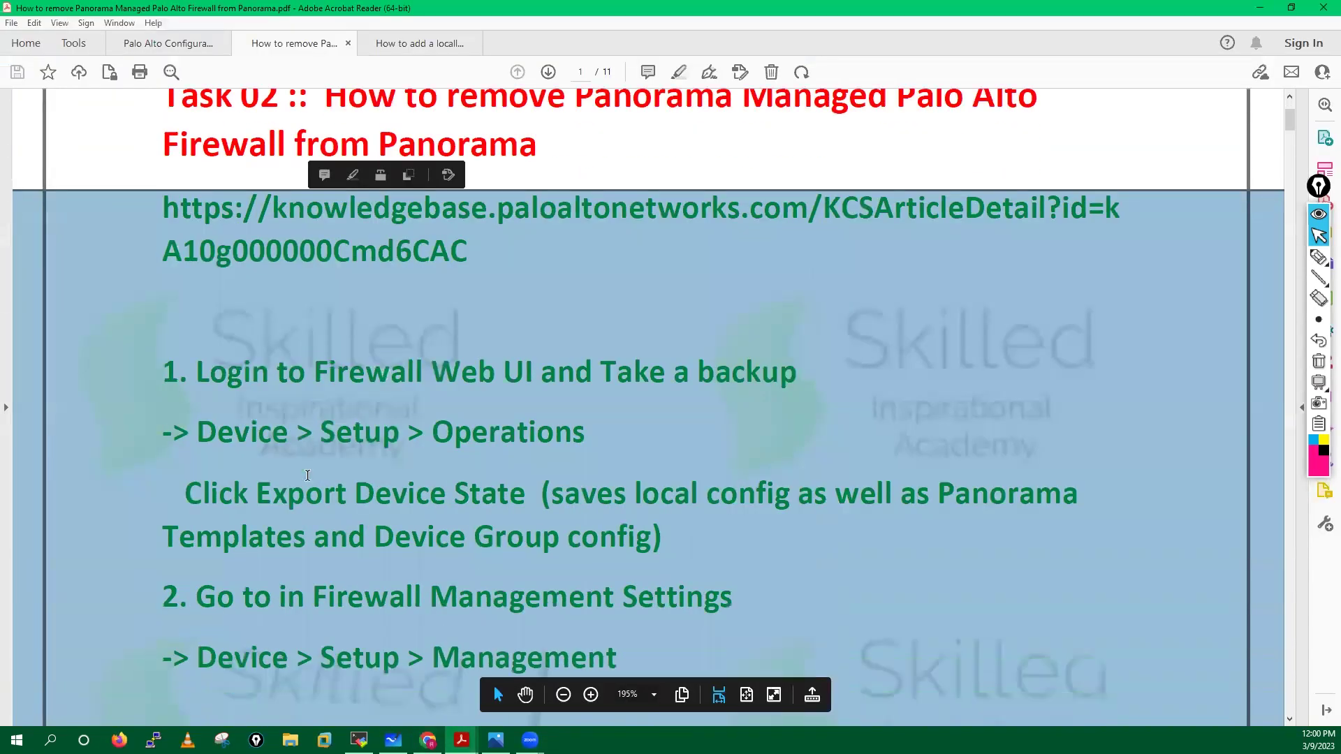
scroll(308, 476, "down", 5)
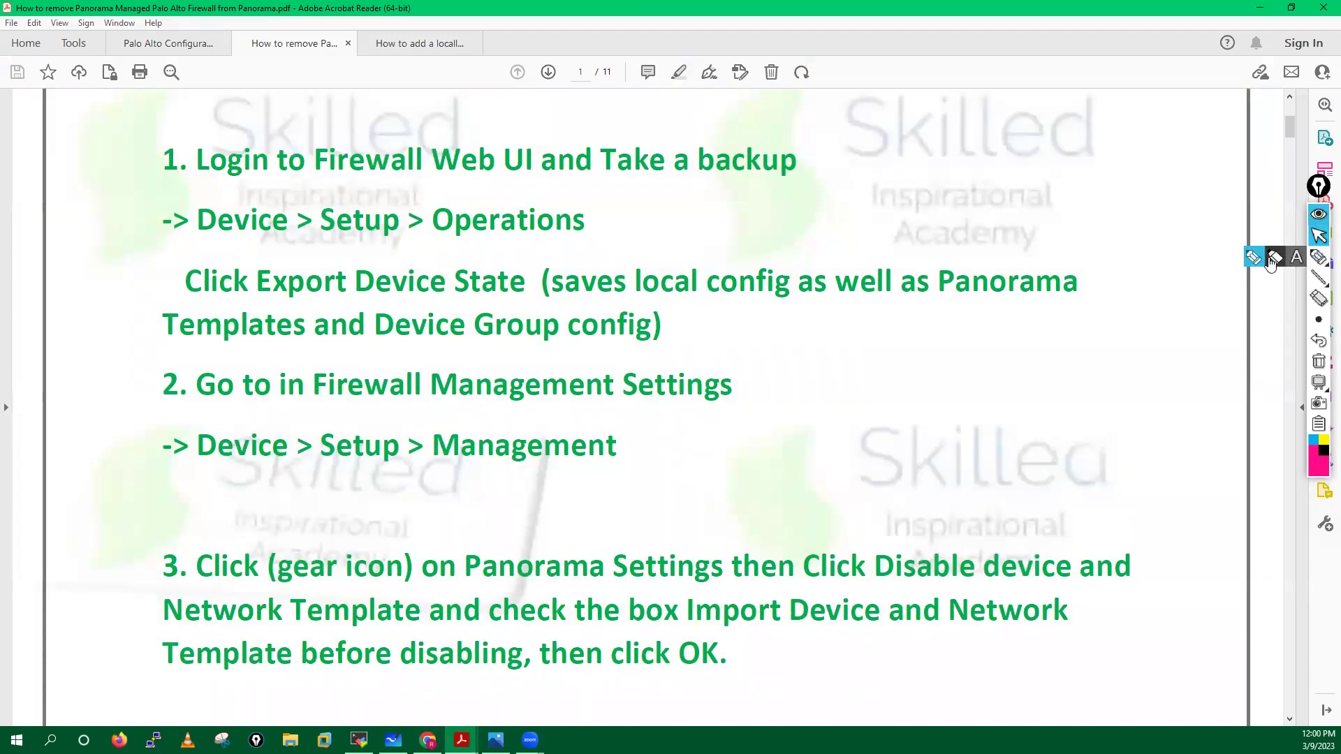
Underline step 1, "Login to Firewall Web UI and Take a backup", with the annotation pen.
left_click(1269, 258)
left_click(1269, 259)
mouse_move(200, 180)
left_mouse_down()
mouse_move(597, 176)
mouse_move(836, 193)
left_mouse_up()
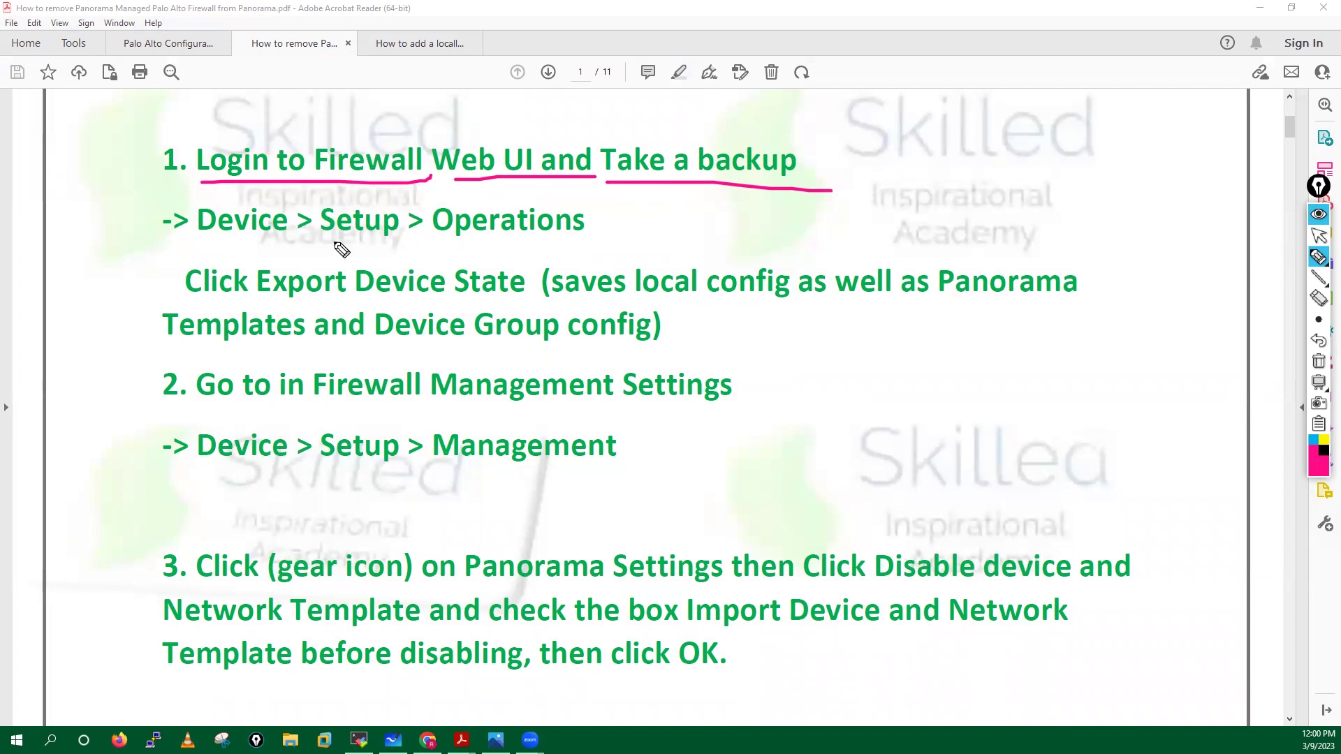
Underline the "Device > Setup > Operations" line with the annotation pen, and highlight the Export Device State instruction after clearing the drawings.
left_click_drag(198, 246, 527, 249)
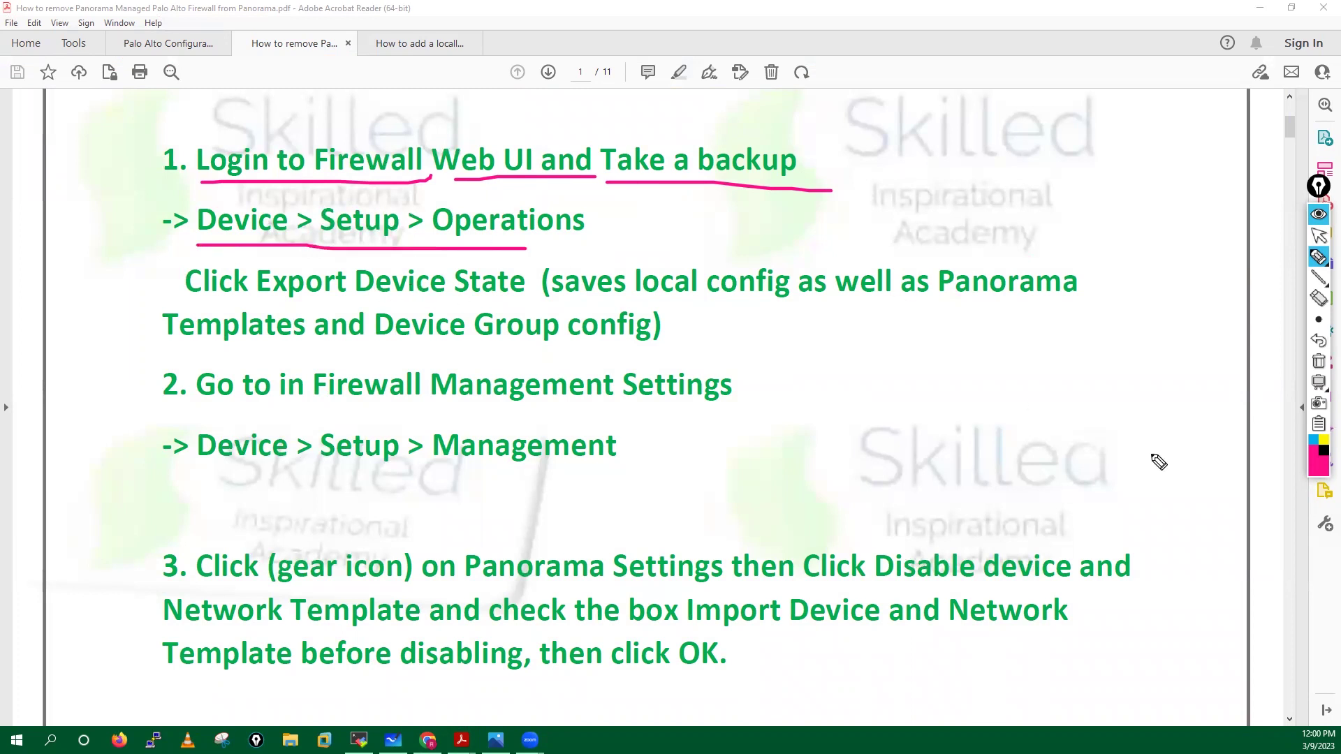
left_click(1319, 235)
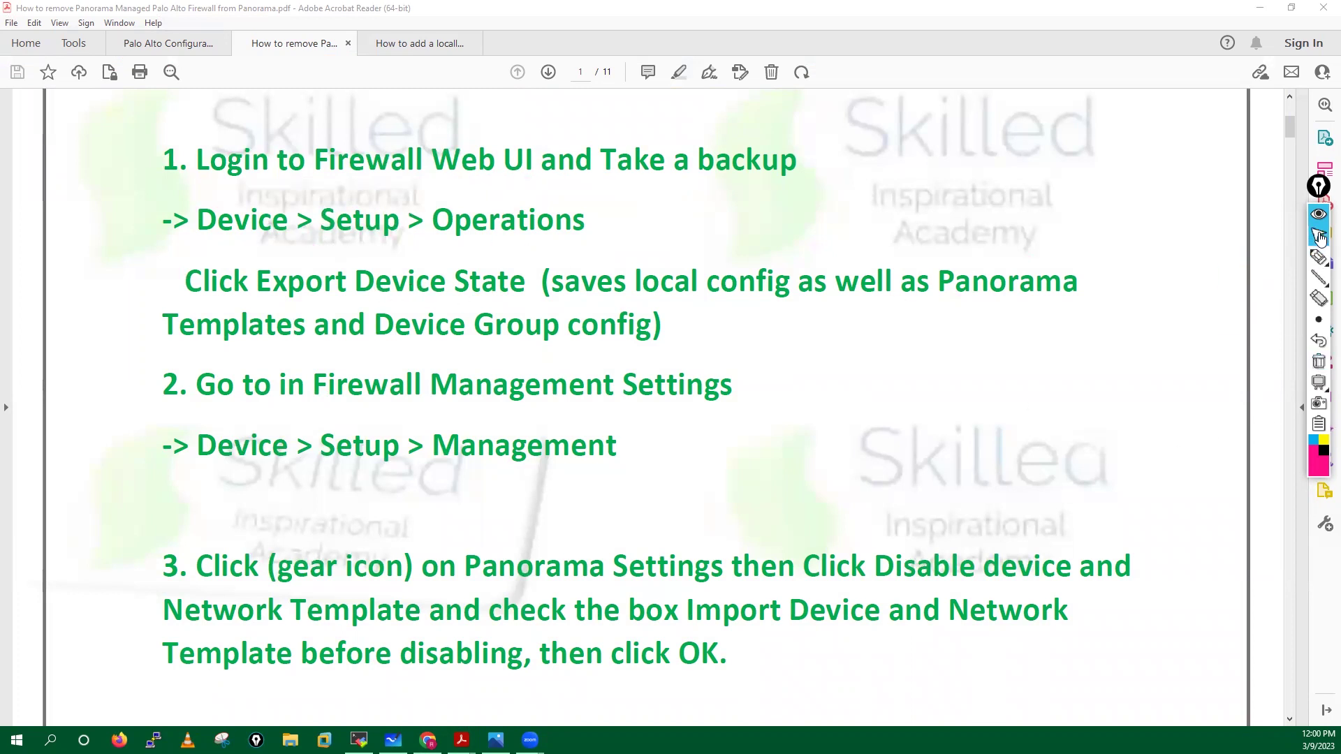
left_click_drag(185, 286, 526, 288)
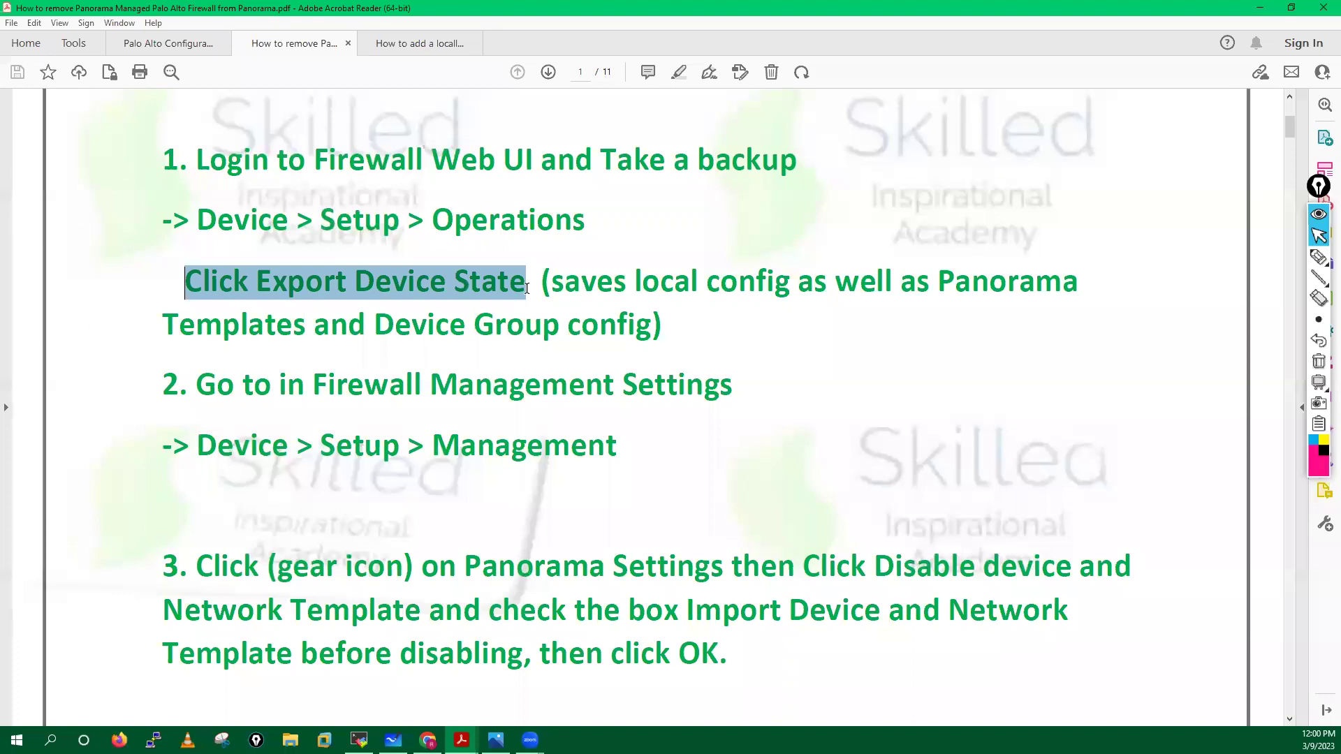
left_click_drag(527, 288, 527, 288)
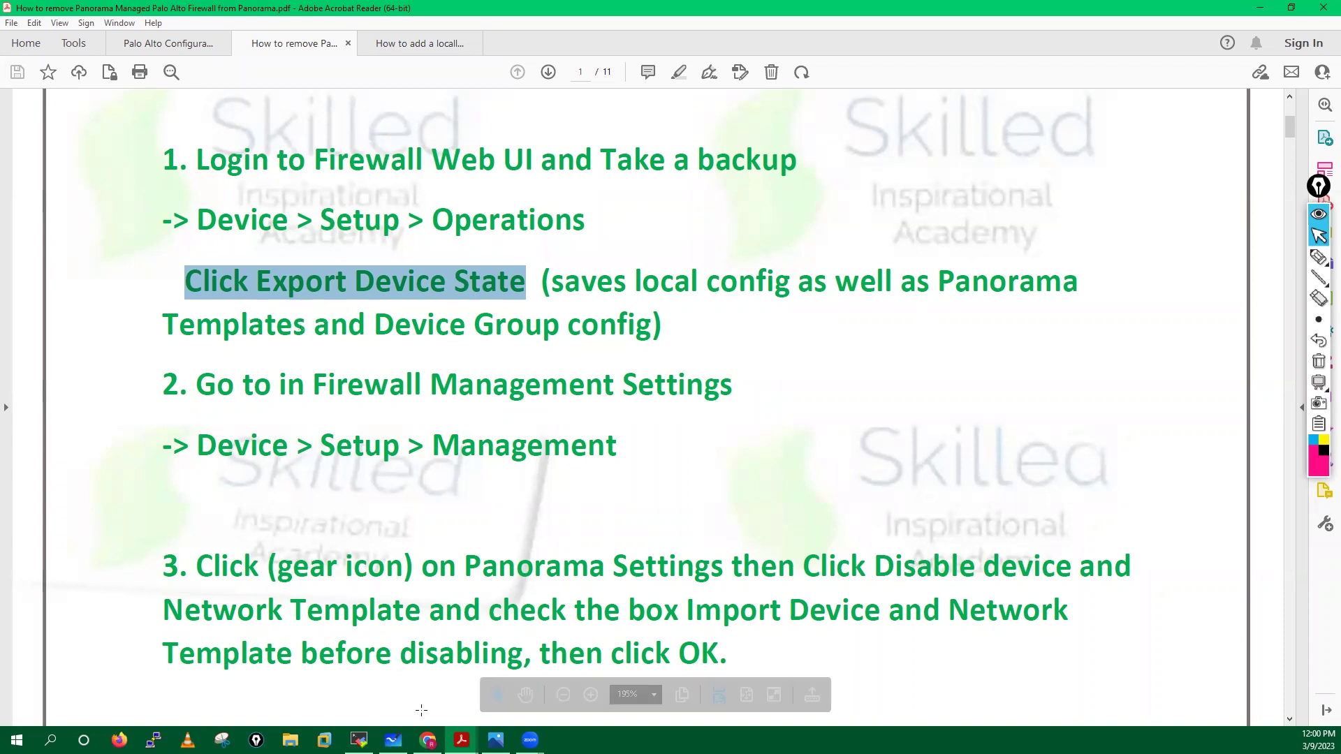
Switch to Chrome and open the Operations page of the device setup on paloalto-fw01.
key("alt+Tab")
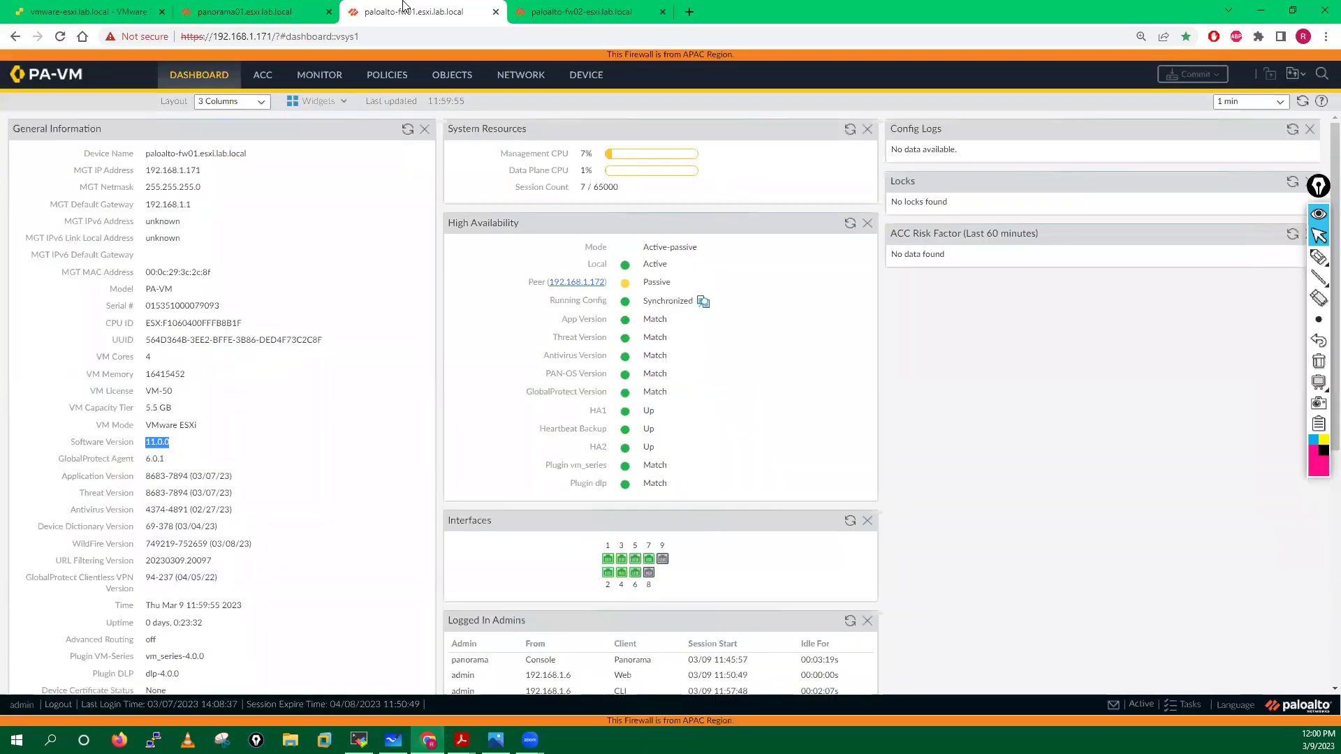
left_click(586, 76)
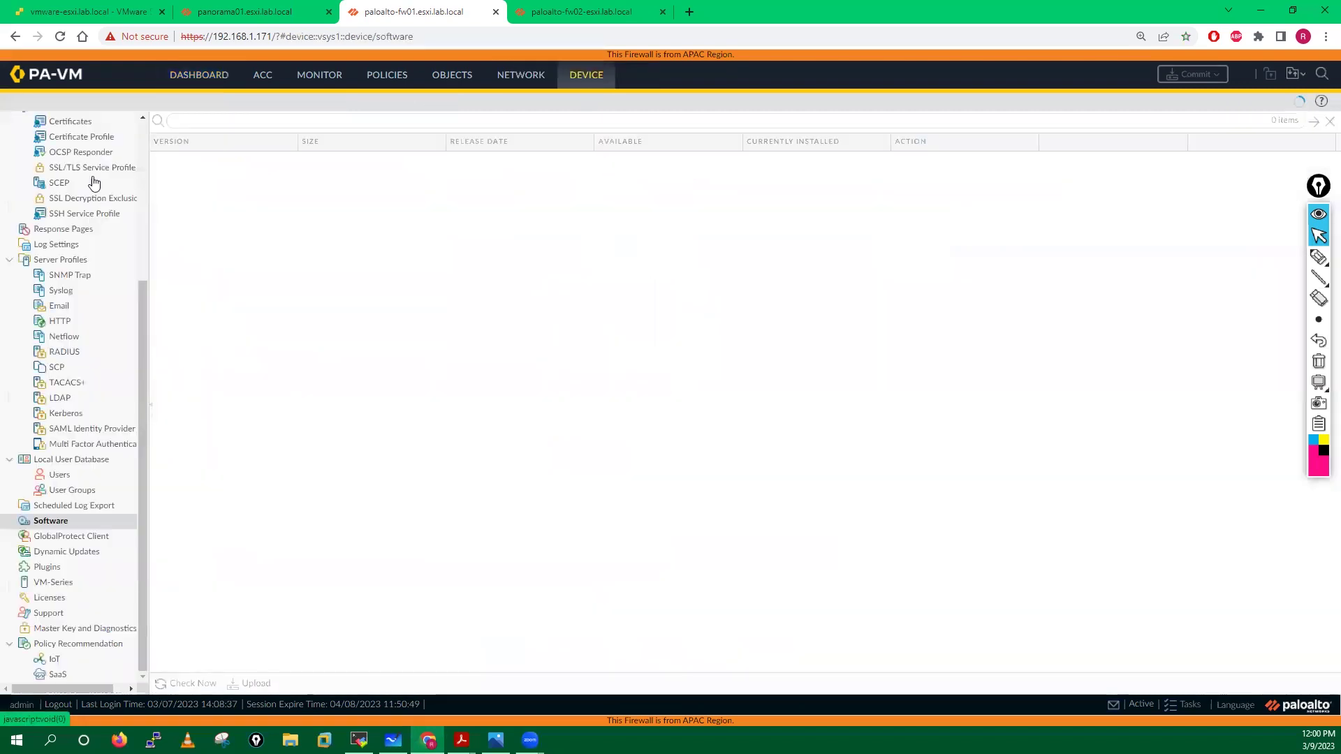
left_click(144, 168)
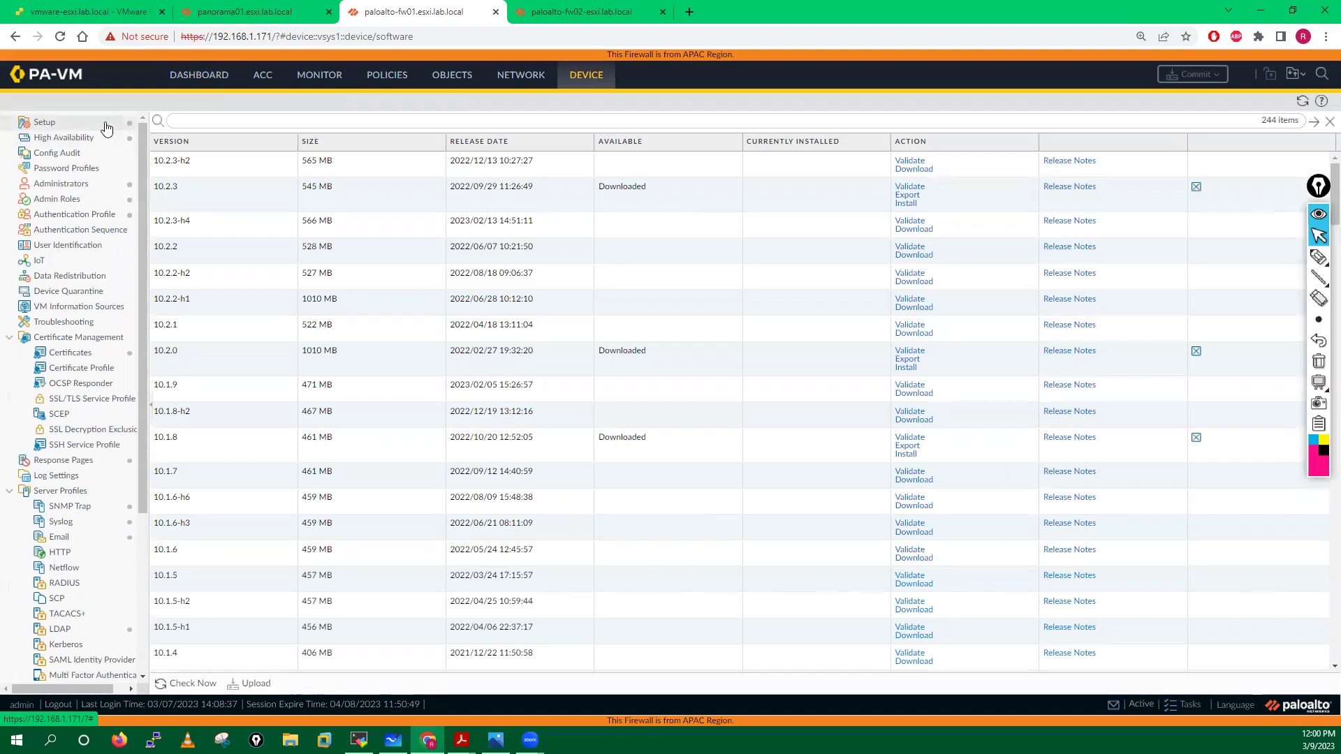
left_click(560, 76)
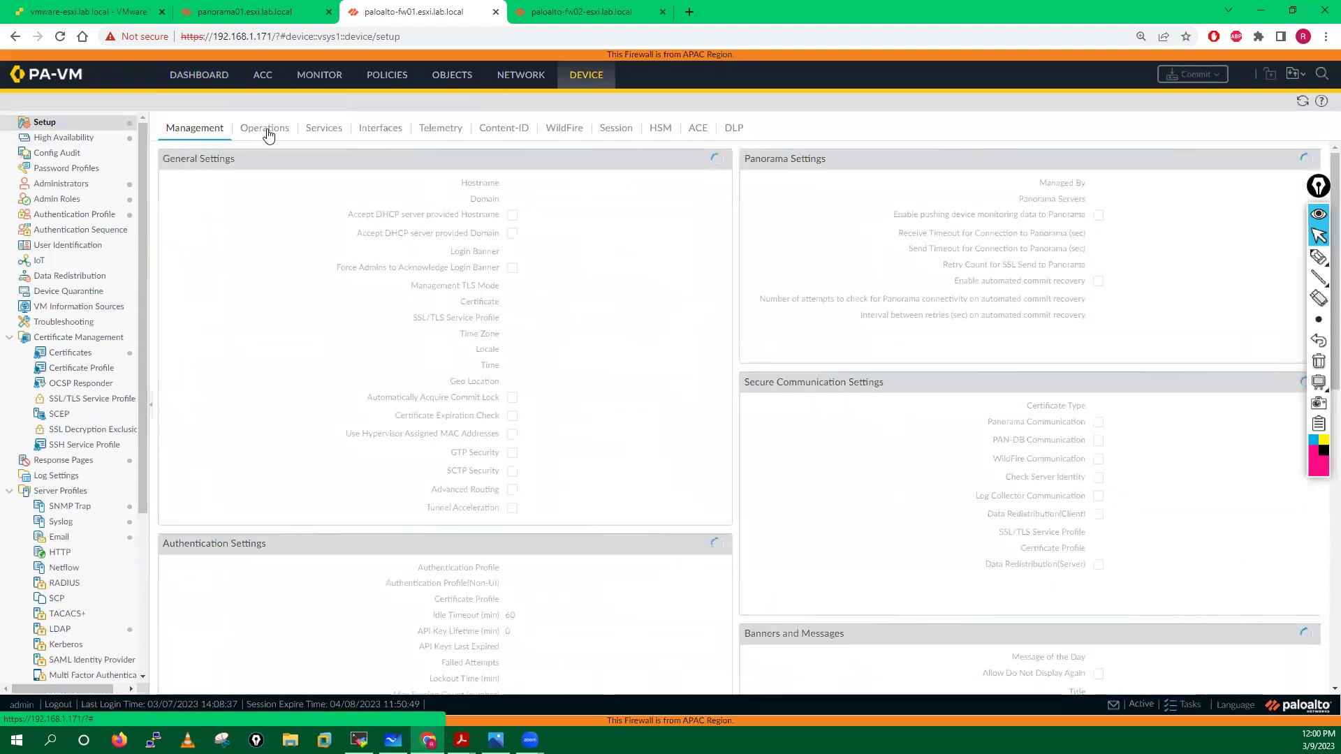
left_click(268, 136)
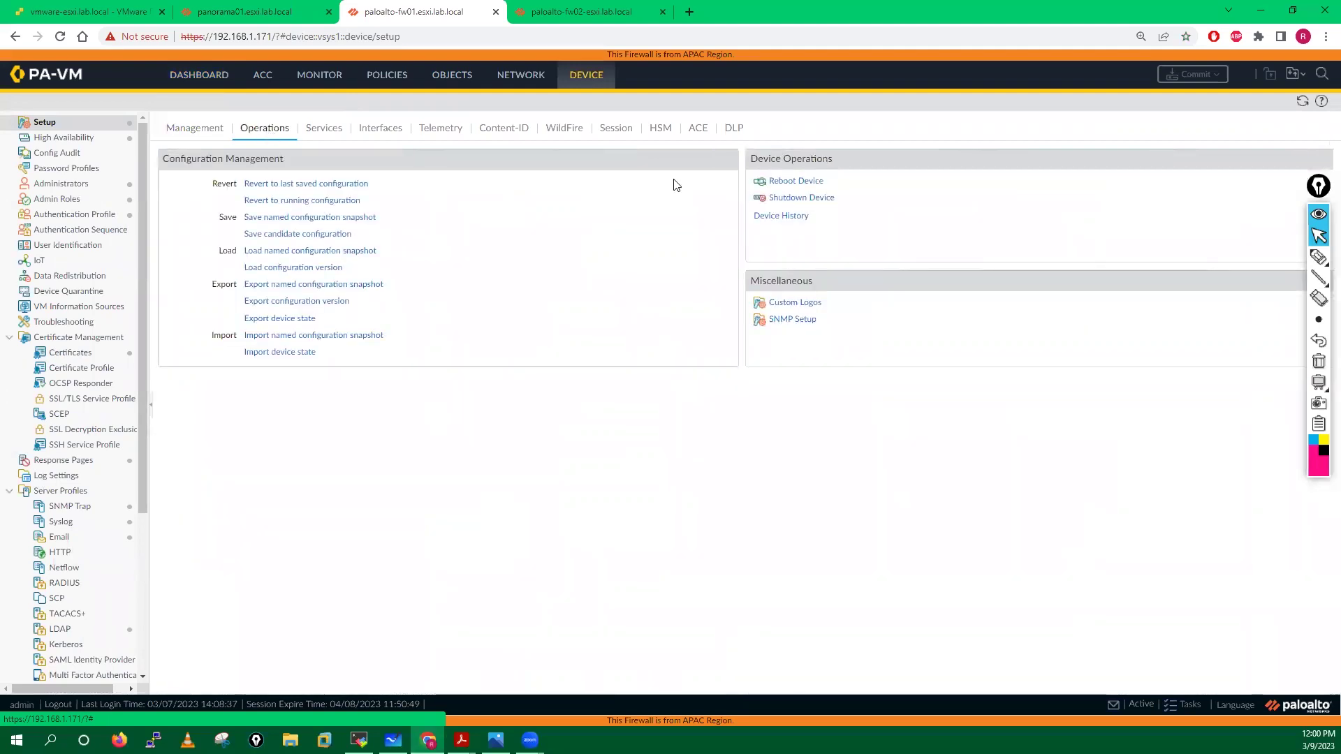
Save a named configuration snapshot of the firewall as before-removing.xml.
left_click(312, 217)
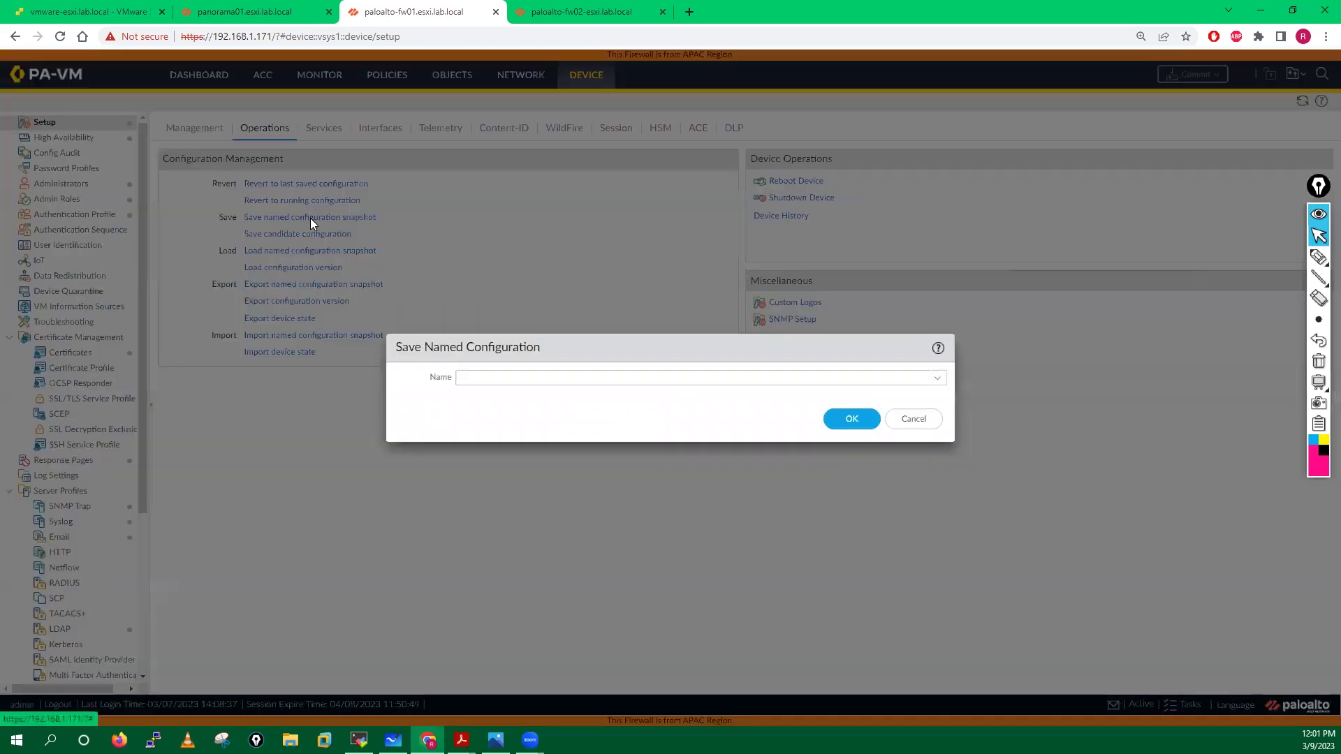
left_click(938, 378)
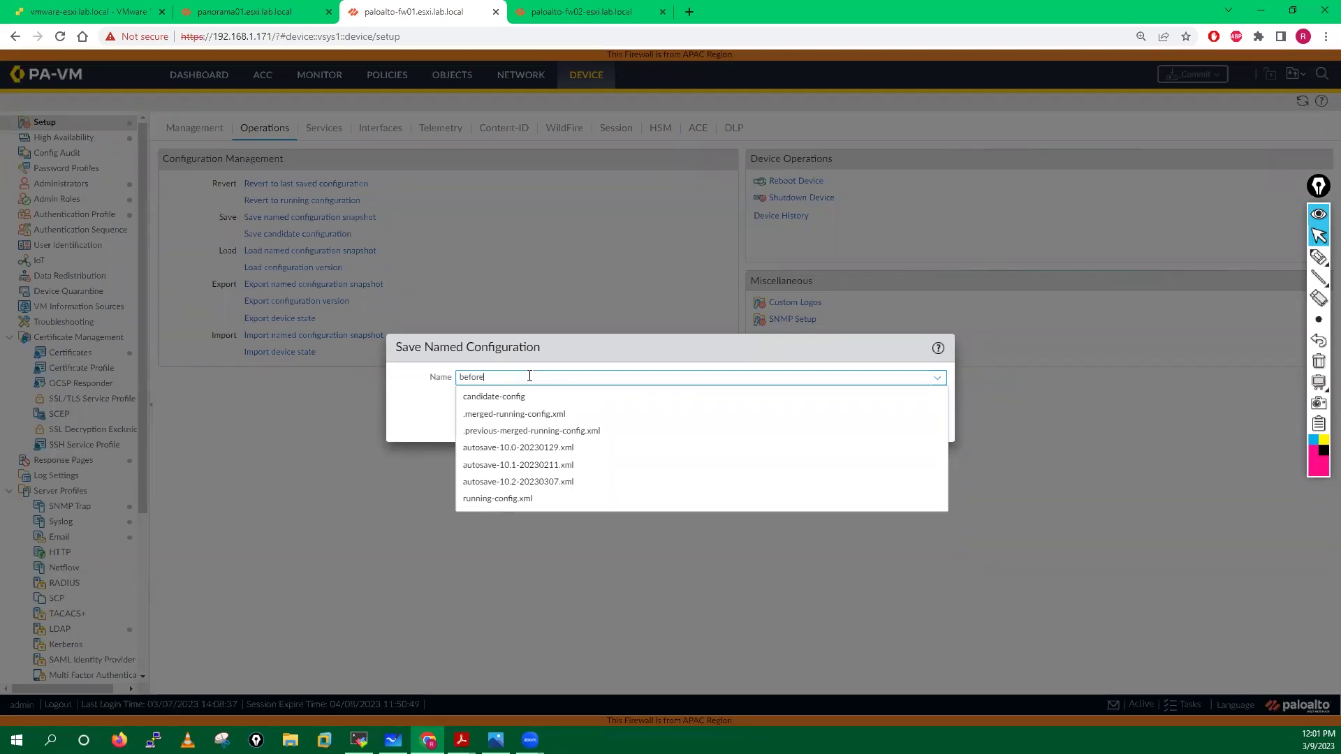
type("removing.xml")
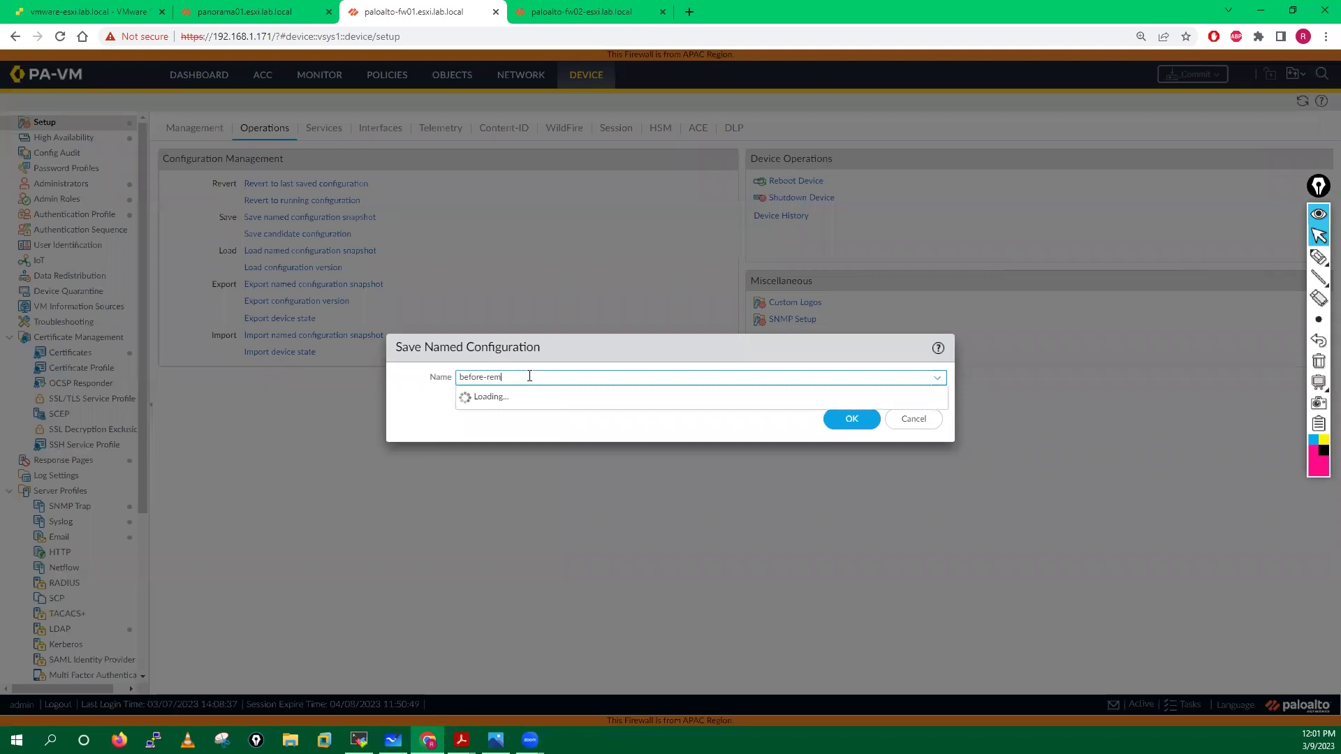
left_click(843, 419)
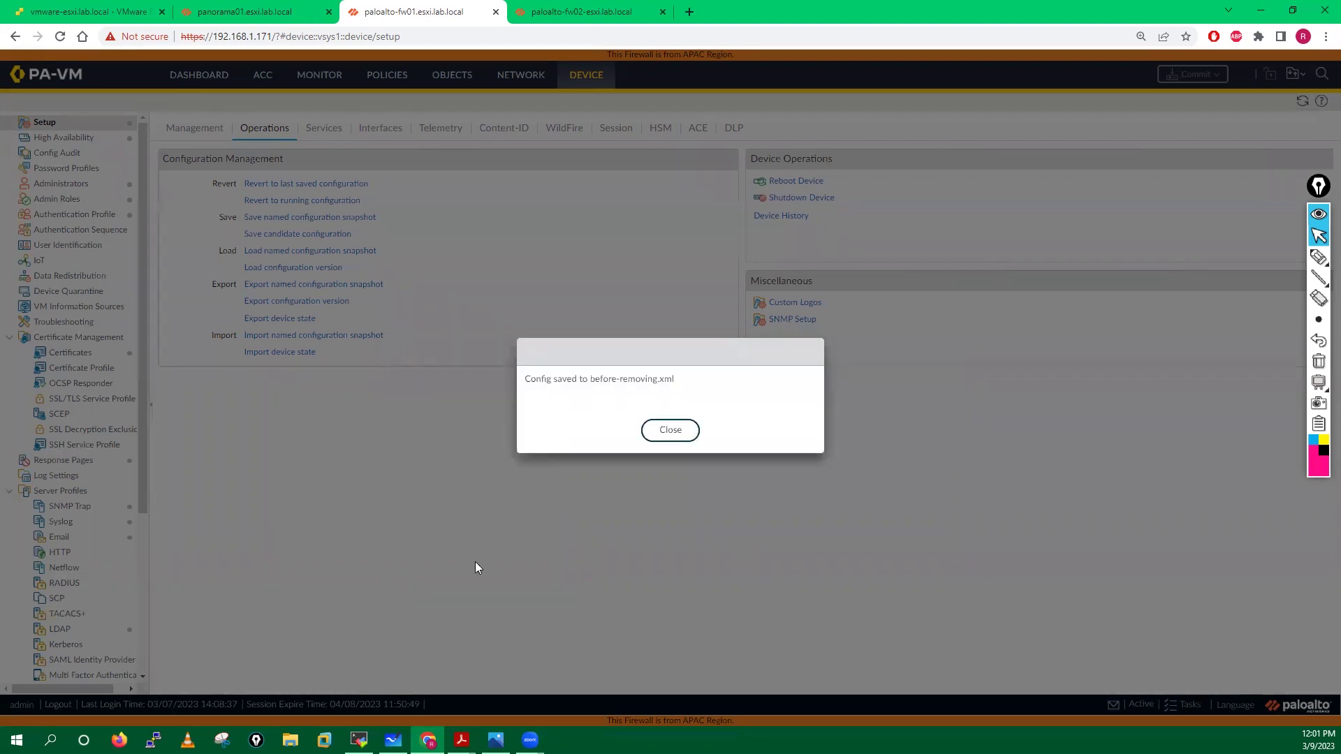
left_click(671, 430)
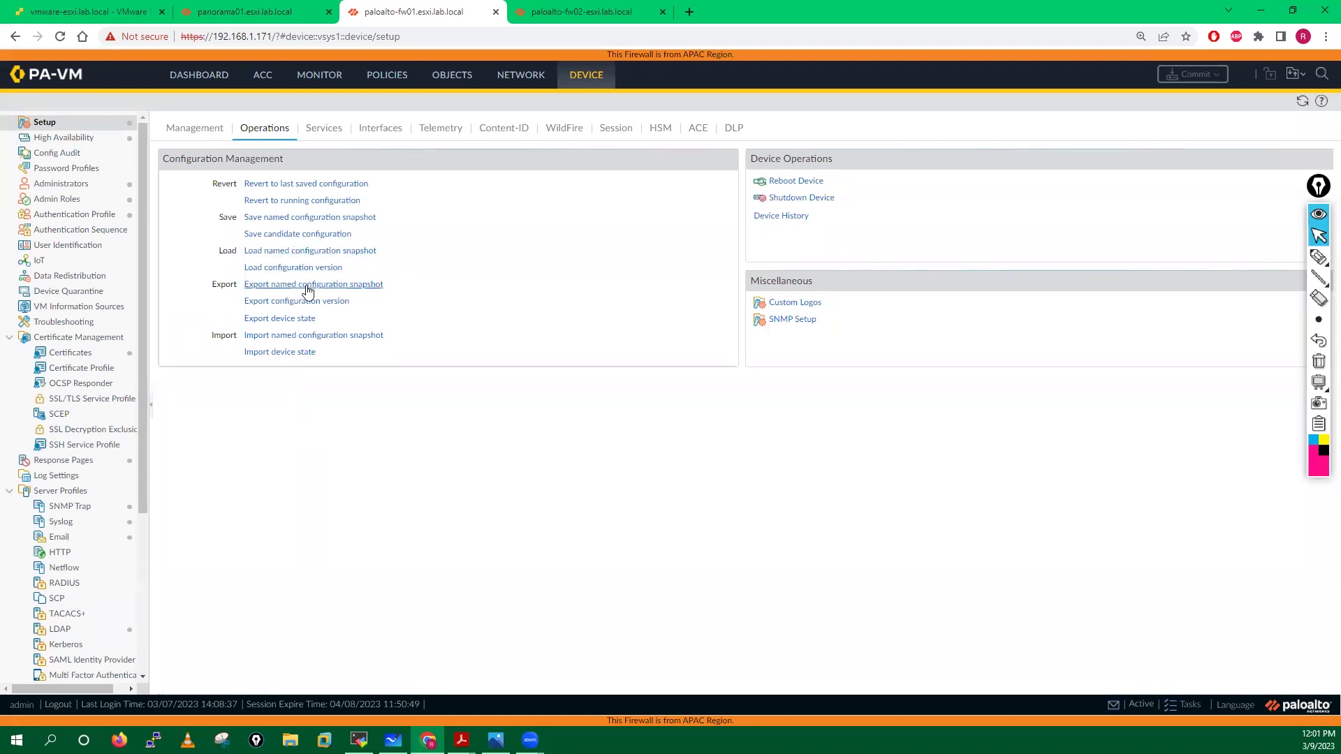
Export the before-removing.xml configuration snapshot and the device state file device_state_cfg.tgz to the Desktop.
left_click(308, 286)
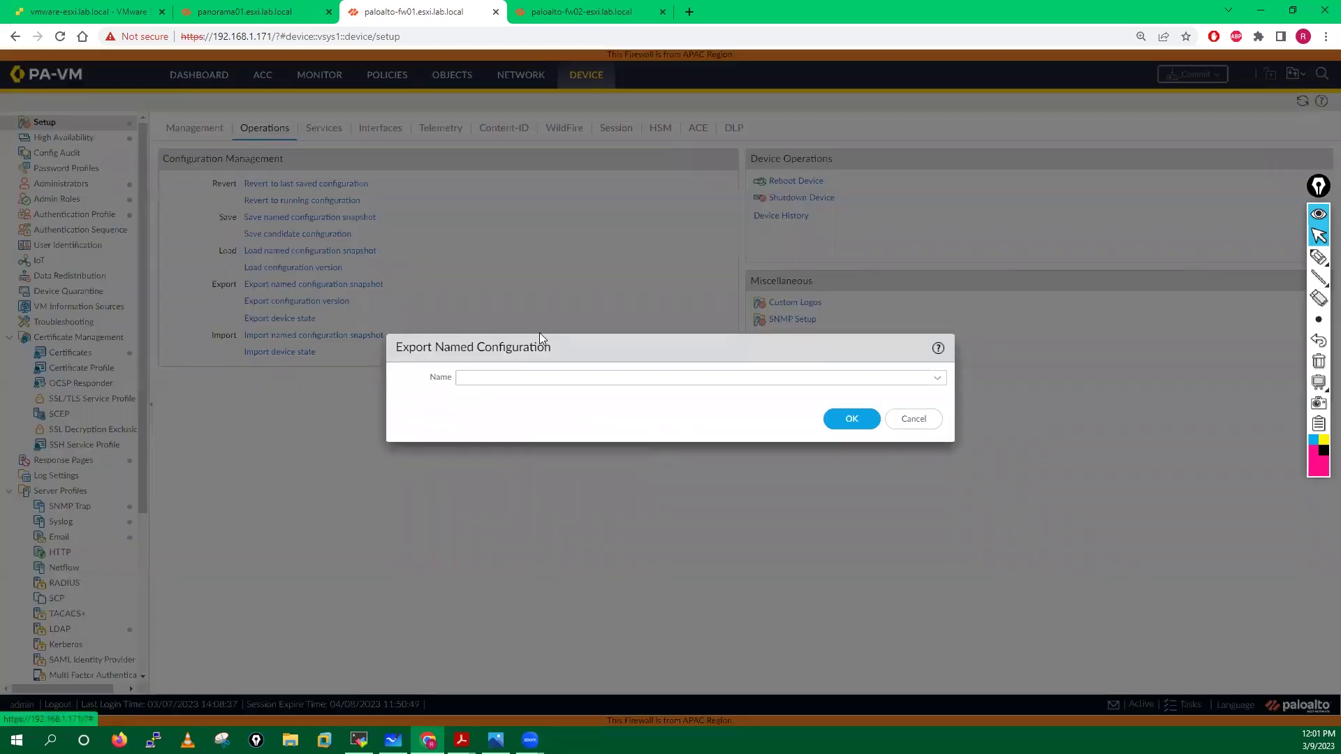
left_click(935, 381)
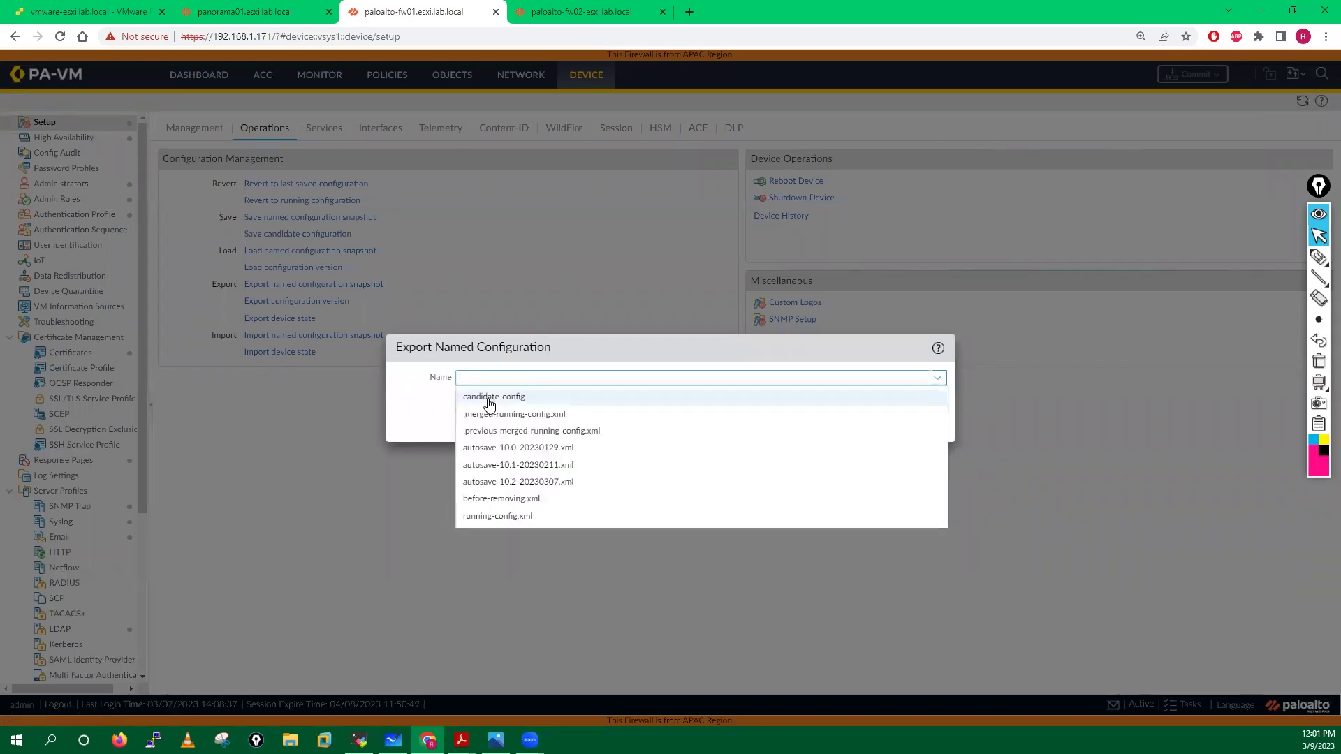
left_click(490, 499)
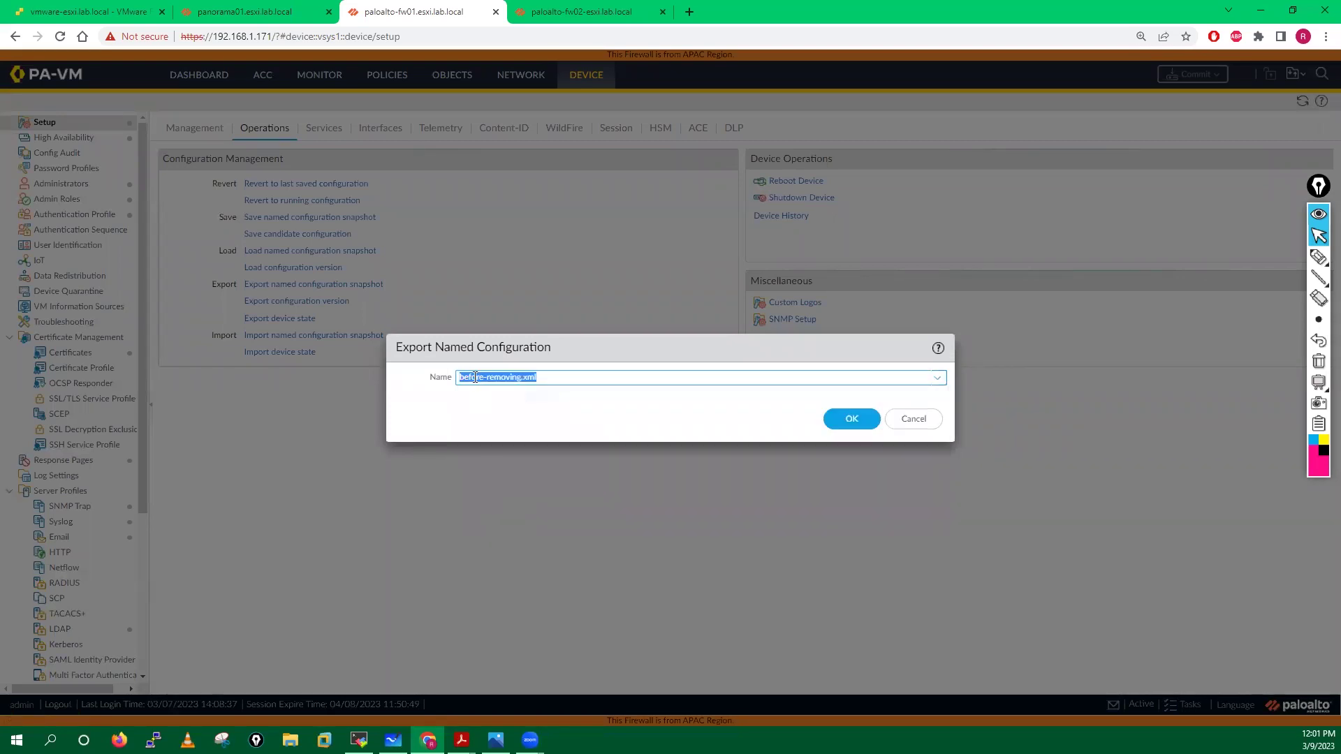
left_click(845, 414)
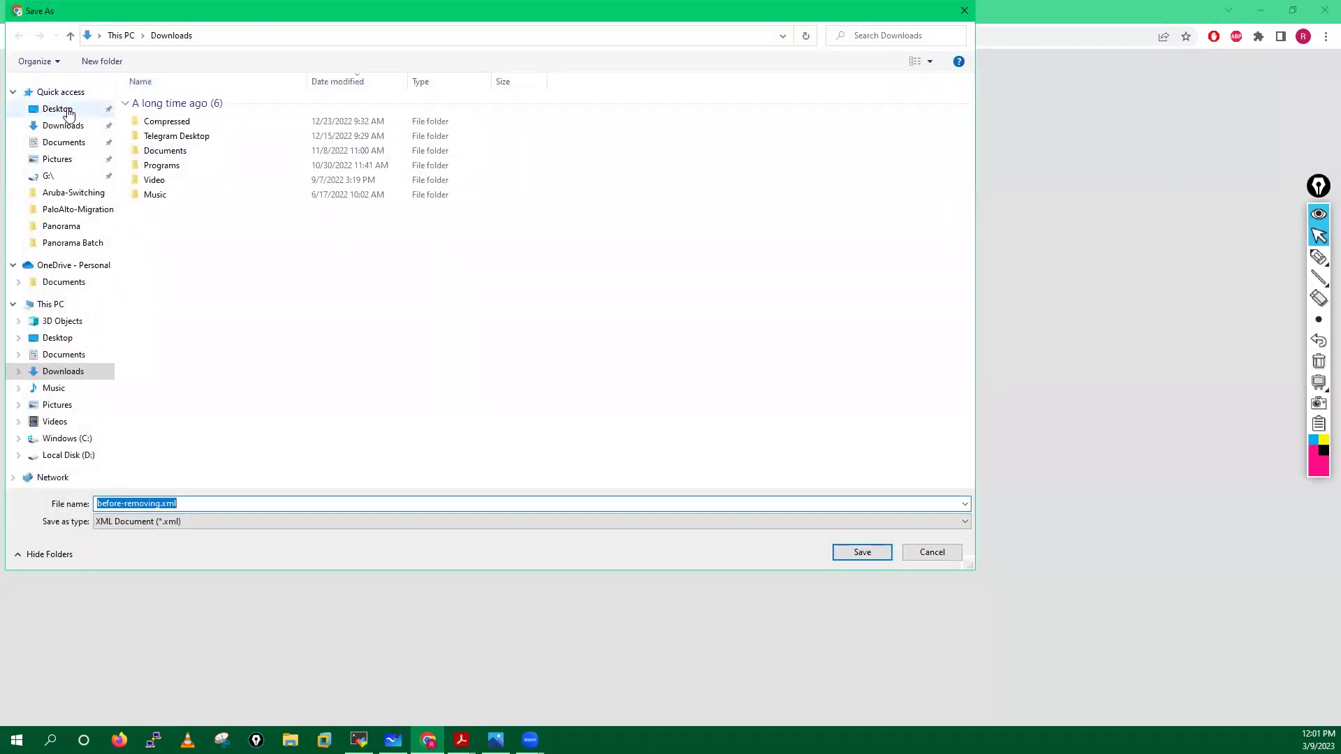
left_click(59, 109)
left_click(854, 553)
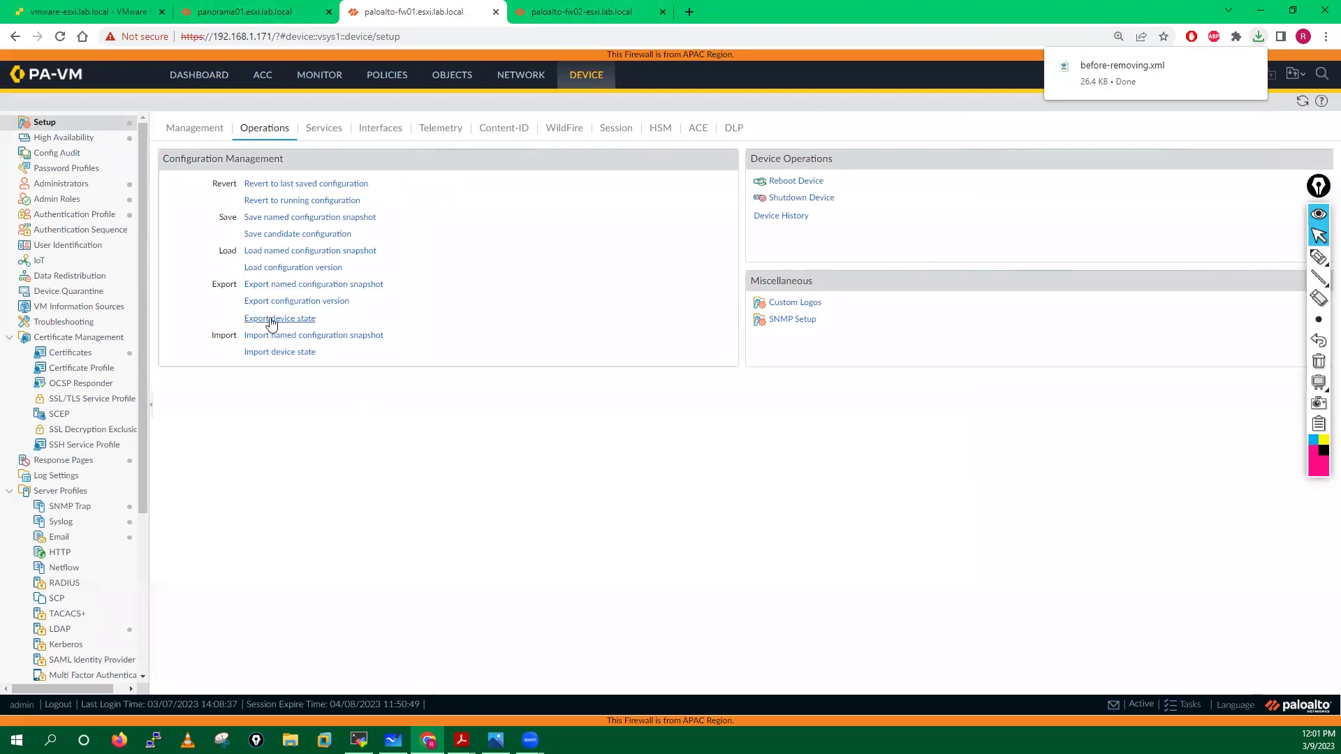
left_click(270, 320)
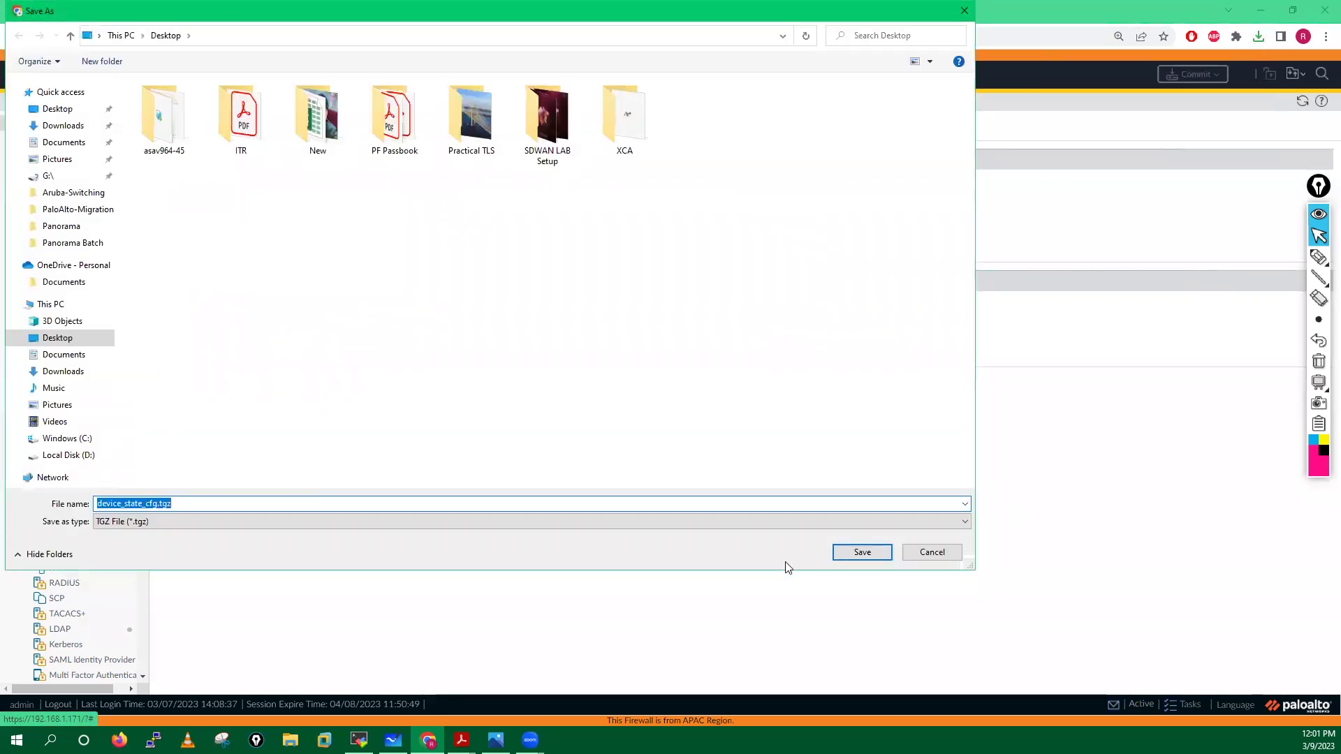
left_click(873, 553)
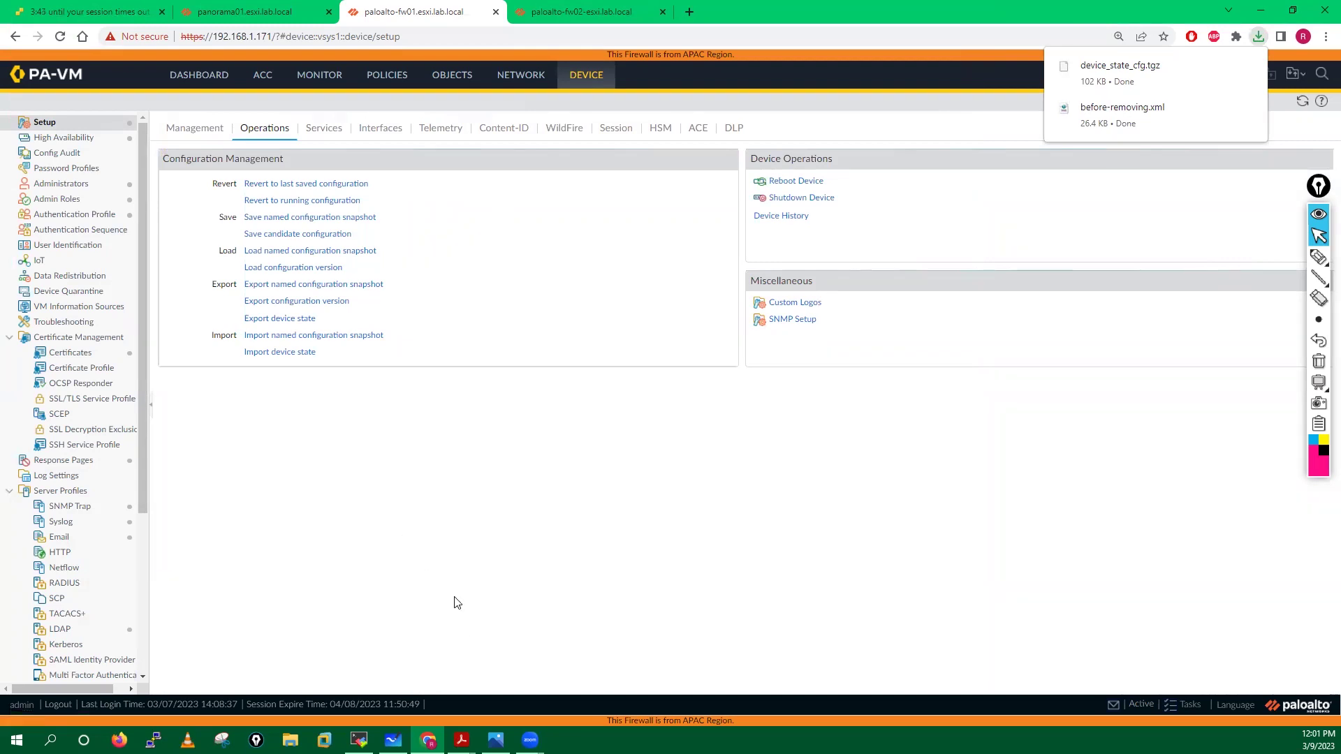
Switch to the Panorama removal guide in Adobe Acrobat Reader and read steps 2 and 3.
left_click(461, 740)
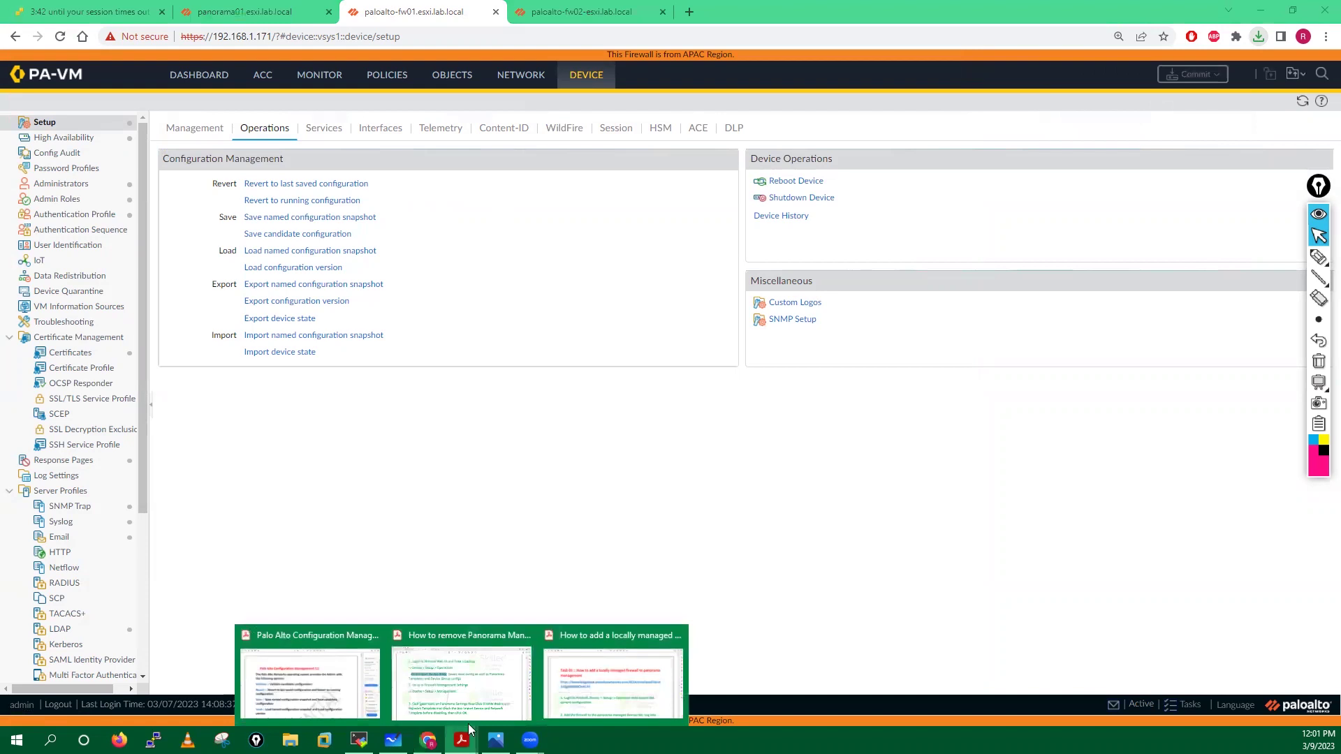
left_click(467, 667)
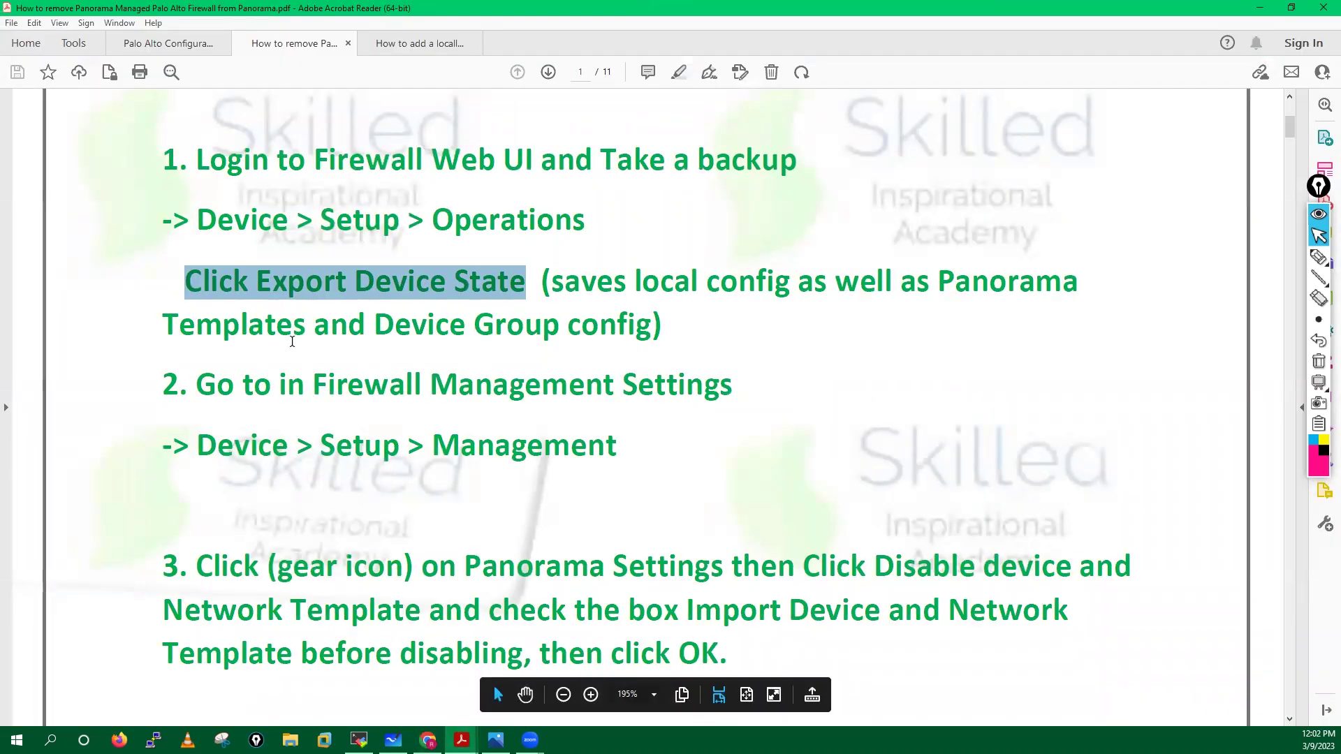
scroll(291, 342, "down", 3)
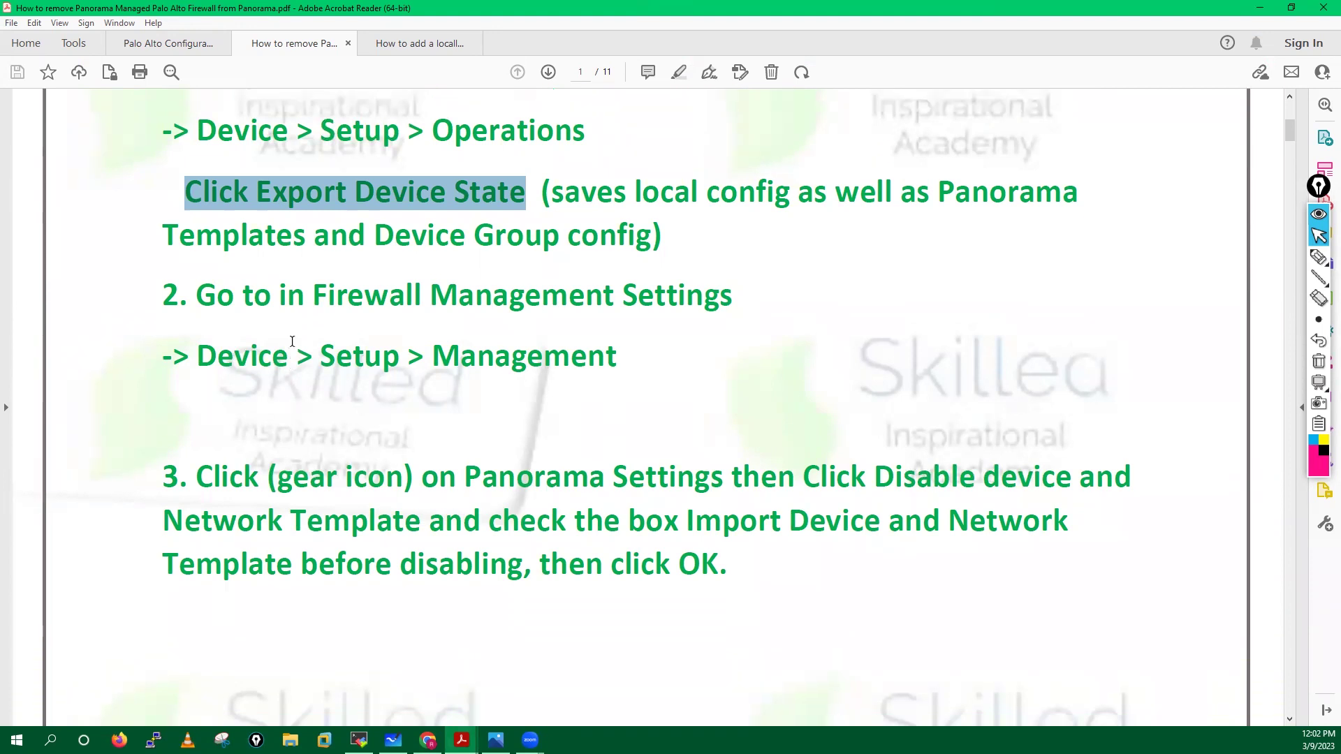
scroll(292, 341, "up", 2)
scroll(292, 342, "down", 3)
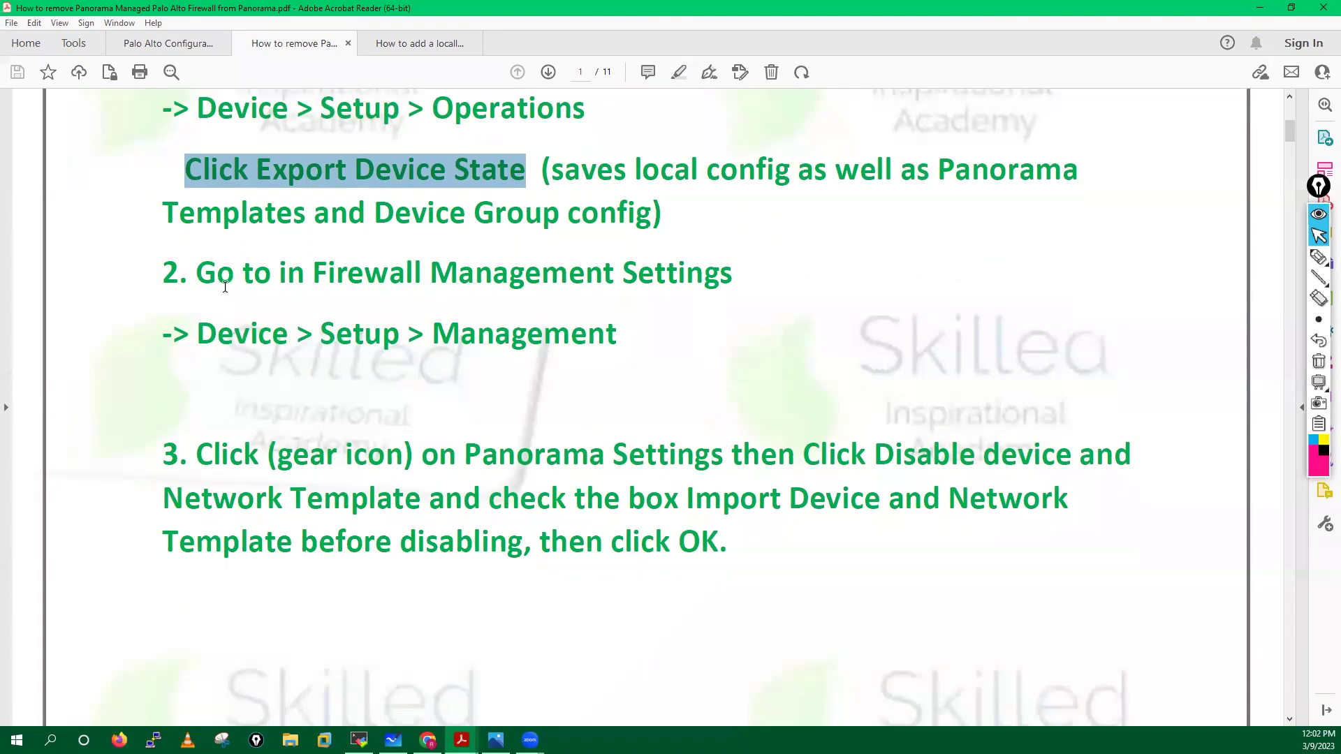
scroll(688, 283, "down", 2)
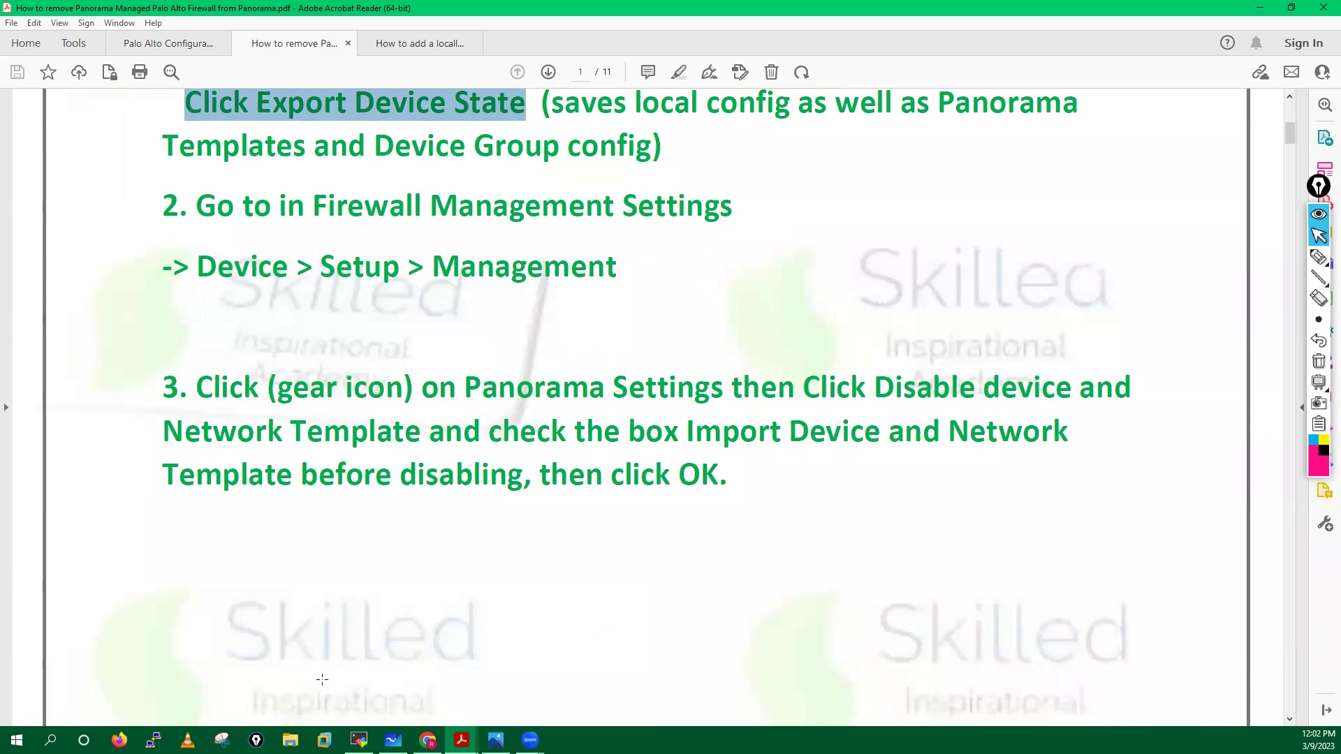
Switch to Chrome and open the Panorama Settings for editing in the management setup of paloalto-fw01.
left_click(427, 740)
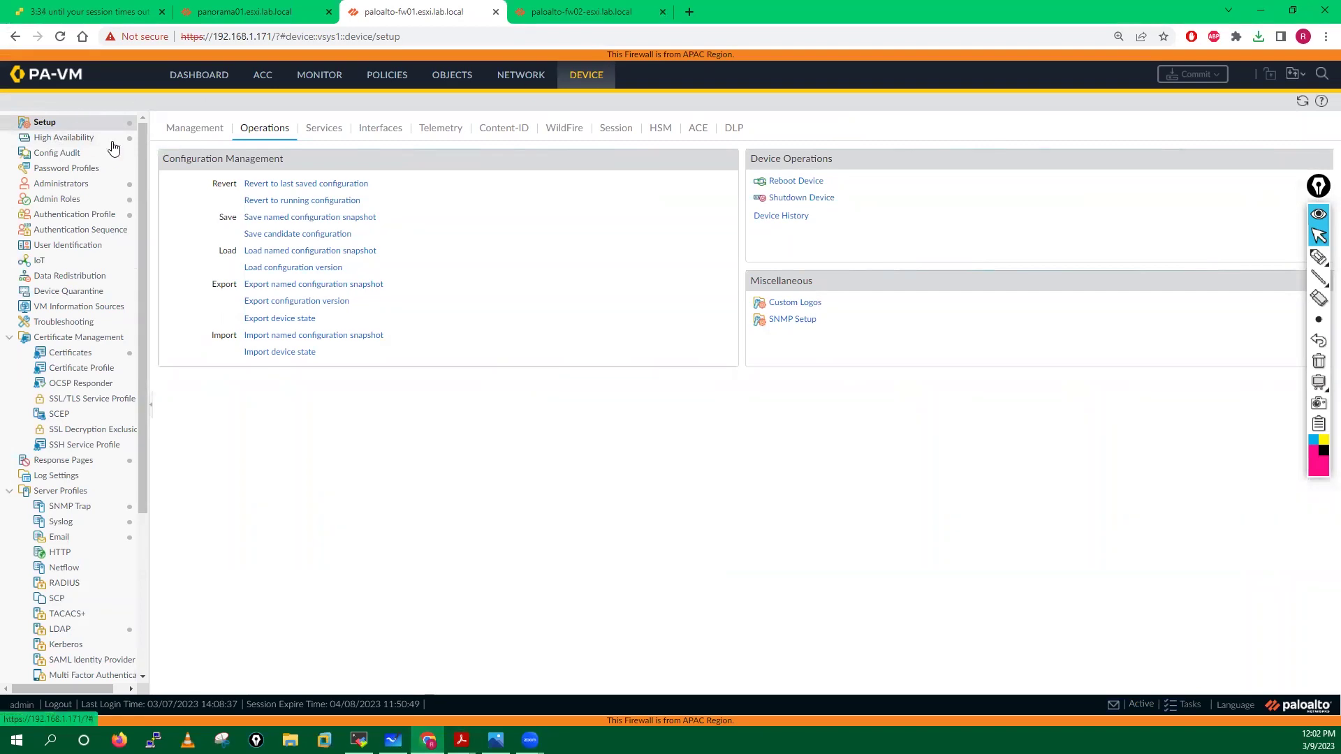
left_click(193, 135)
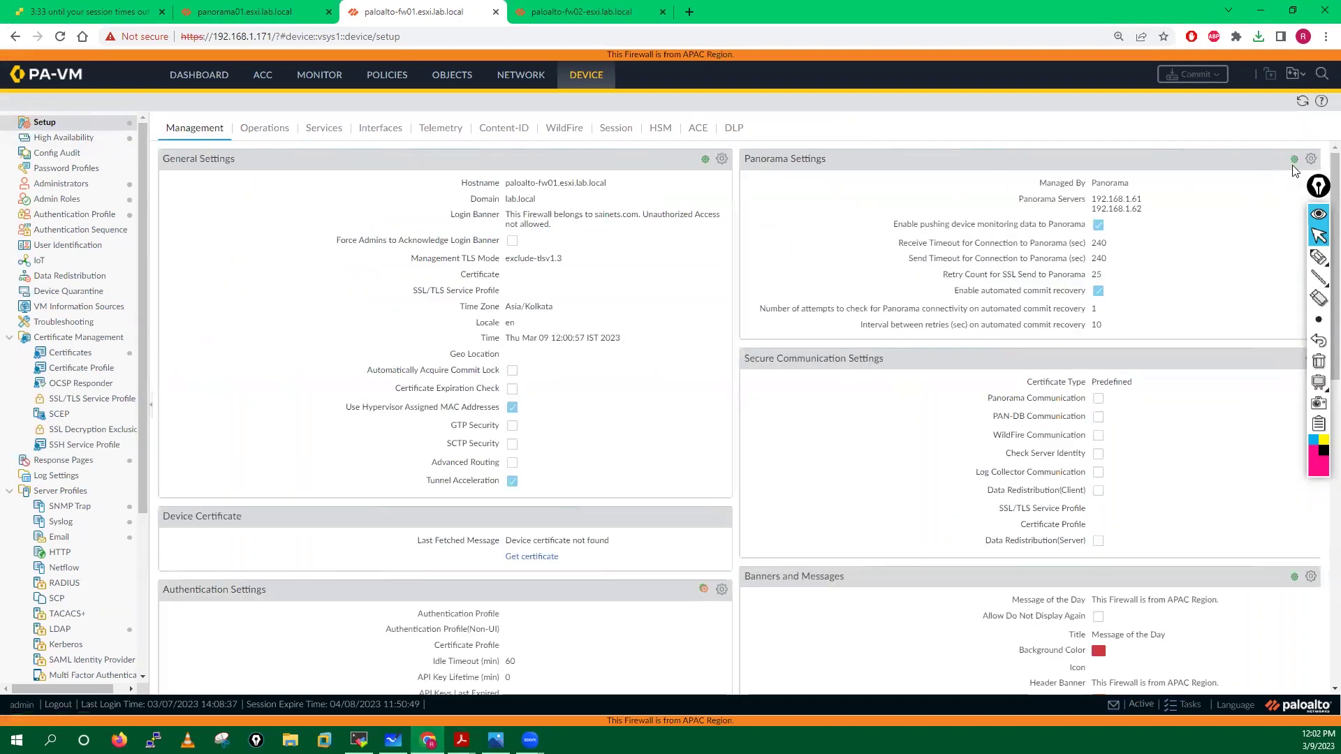
left_click(1313, 160)
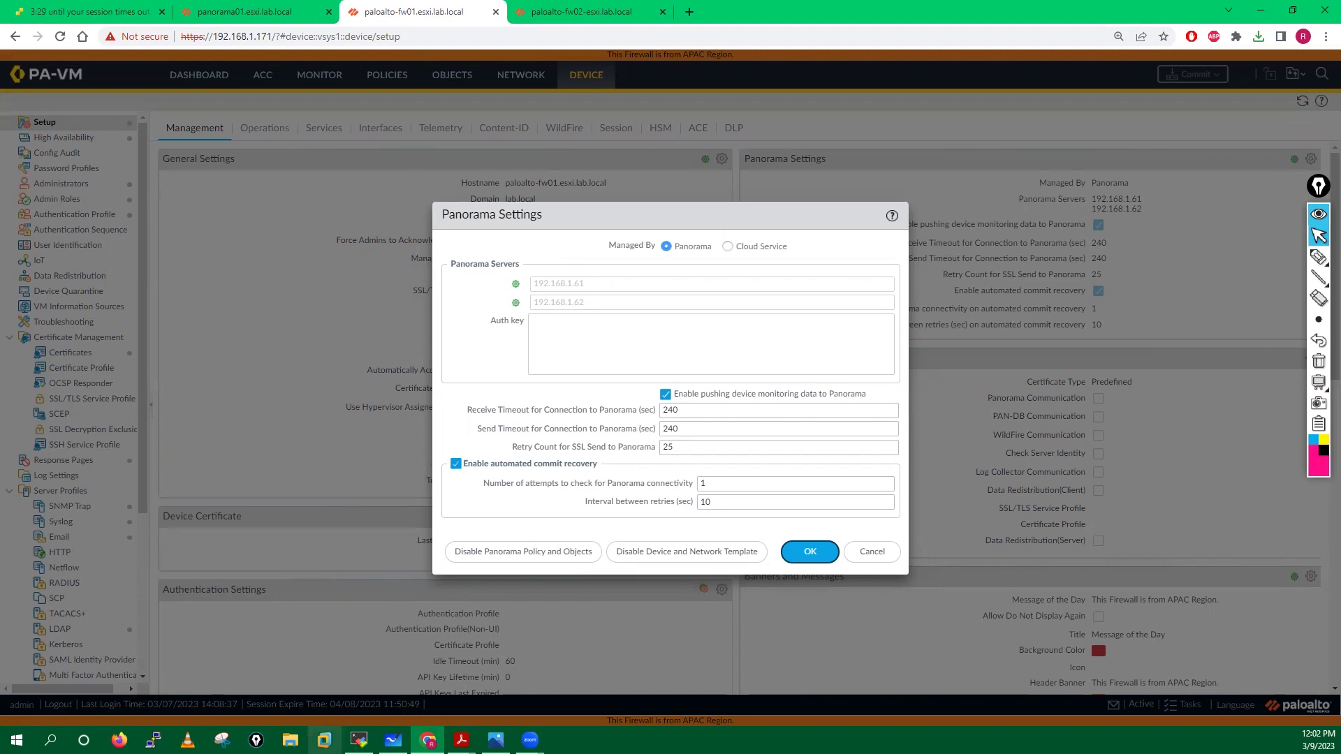
Read step 3 on disabling the Device and Network Template in the Acrobat guide, and return to the firewall's Panorama Settings in Chrome.
mouse_move(459, 740)
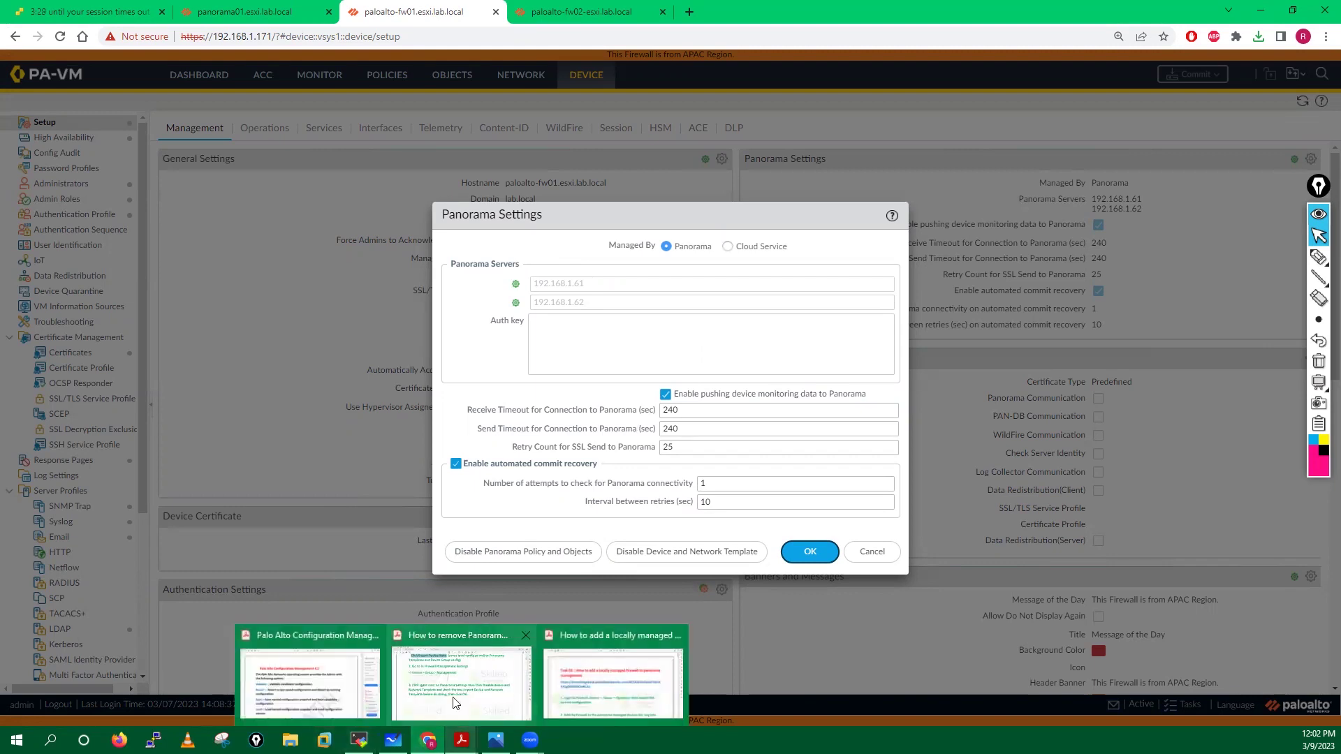
left_click(461, 677)
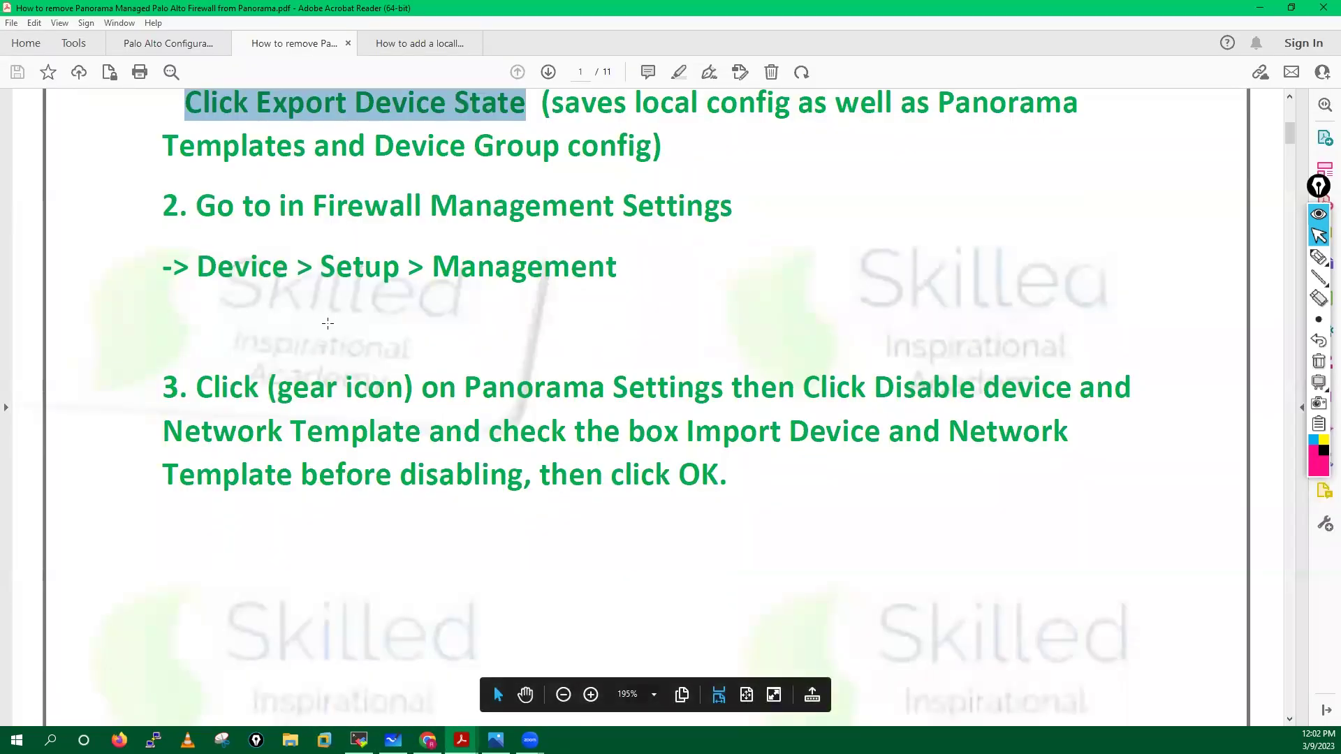
scroll(328, 323, "down", 3)
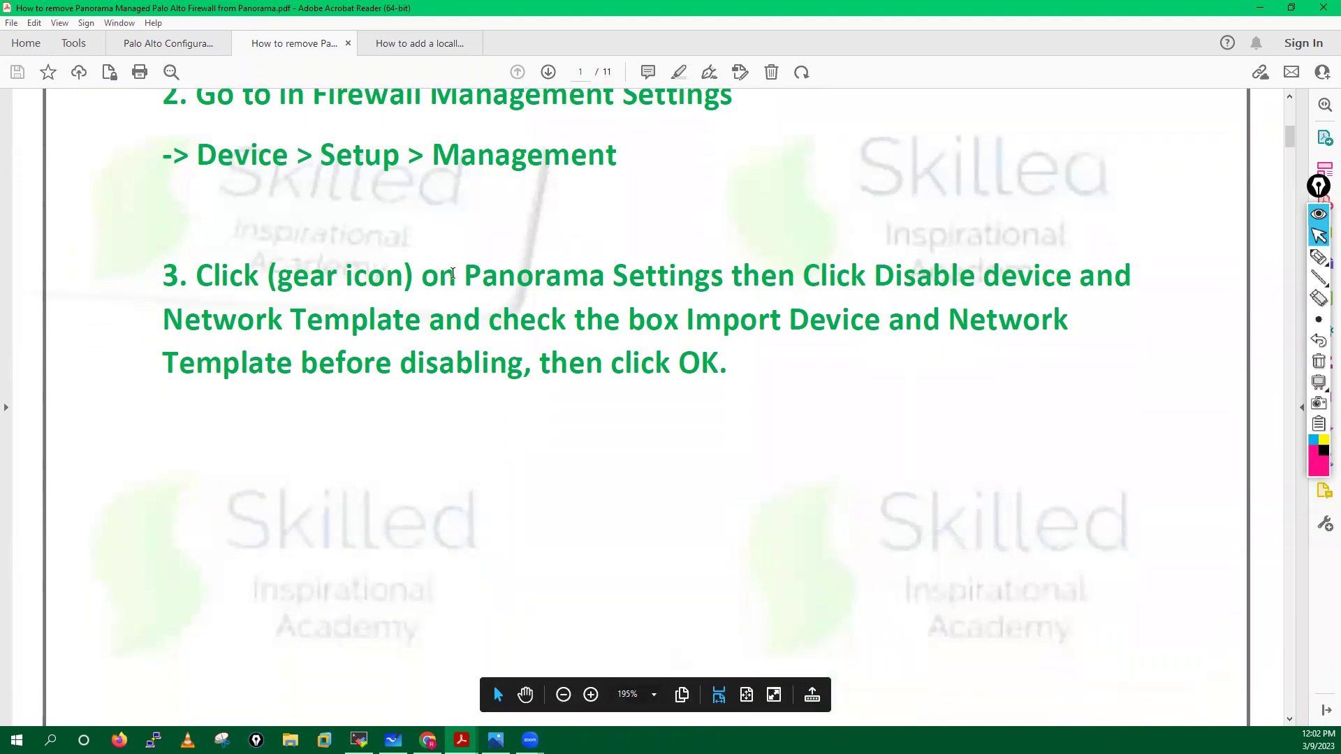
left_click_drag(519, 275, 1036, 288)
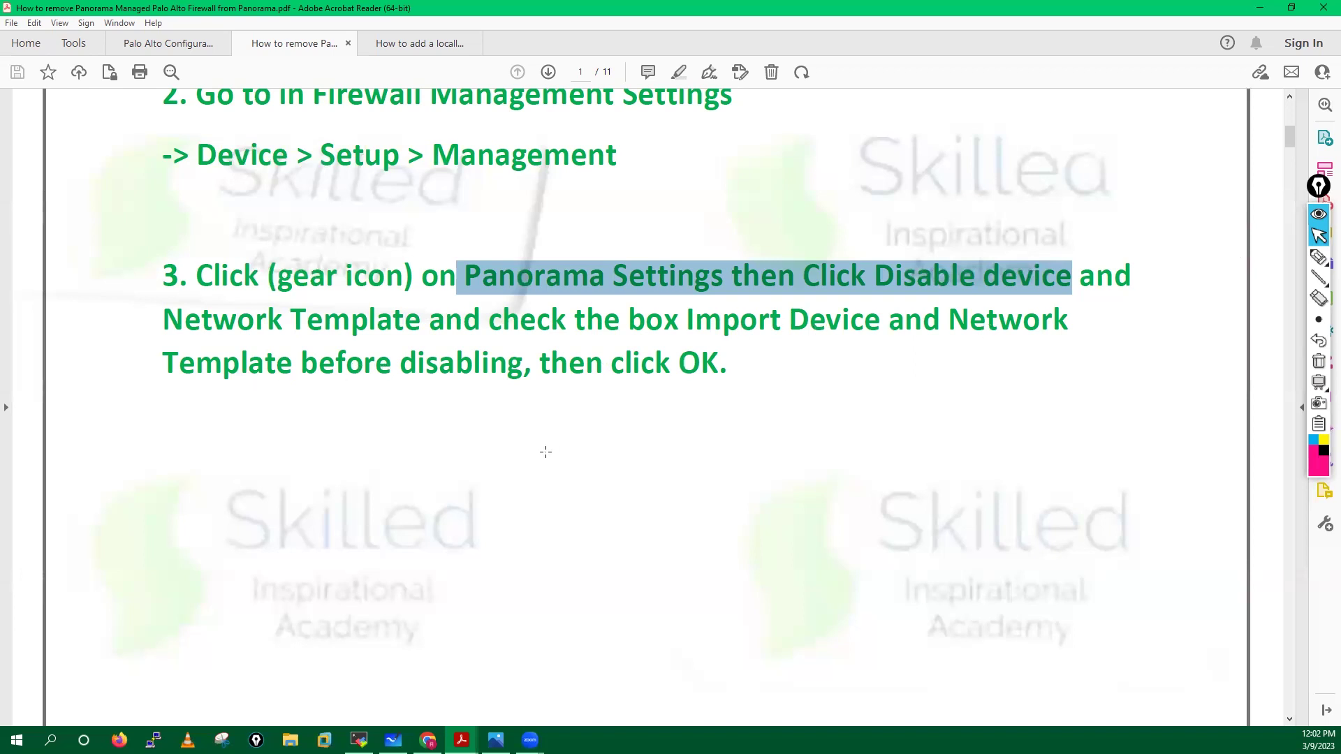
scroll(546, 452, "down", 2)
left_click(585, 477)
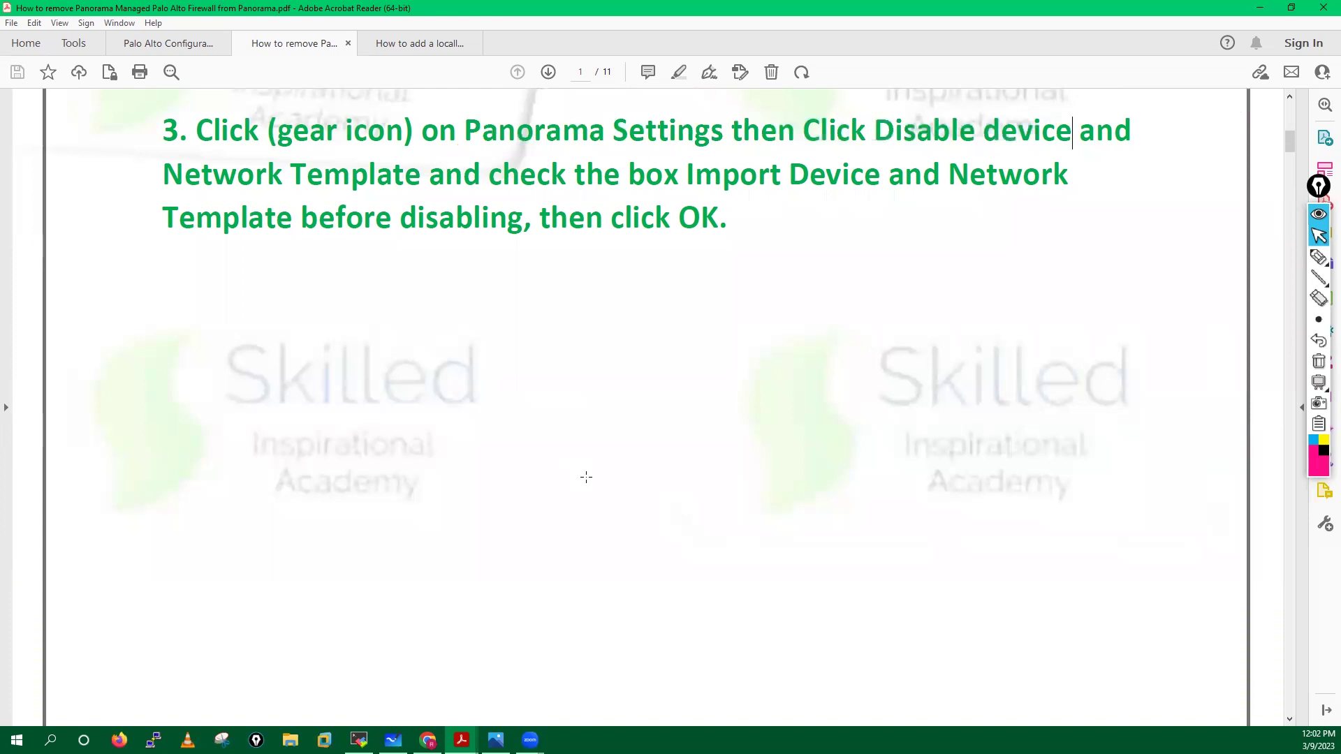
left_click(427, 740)
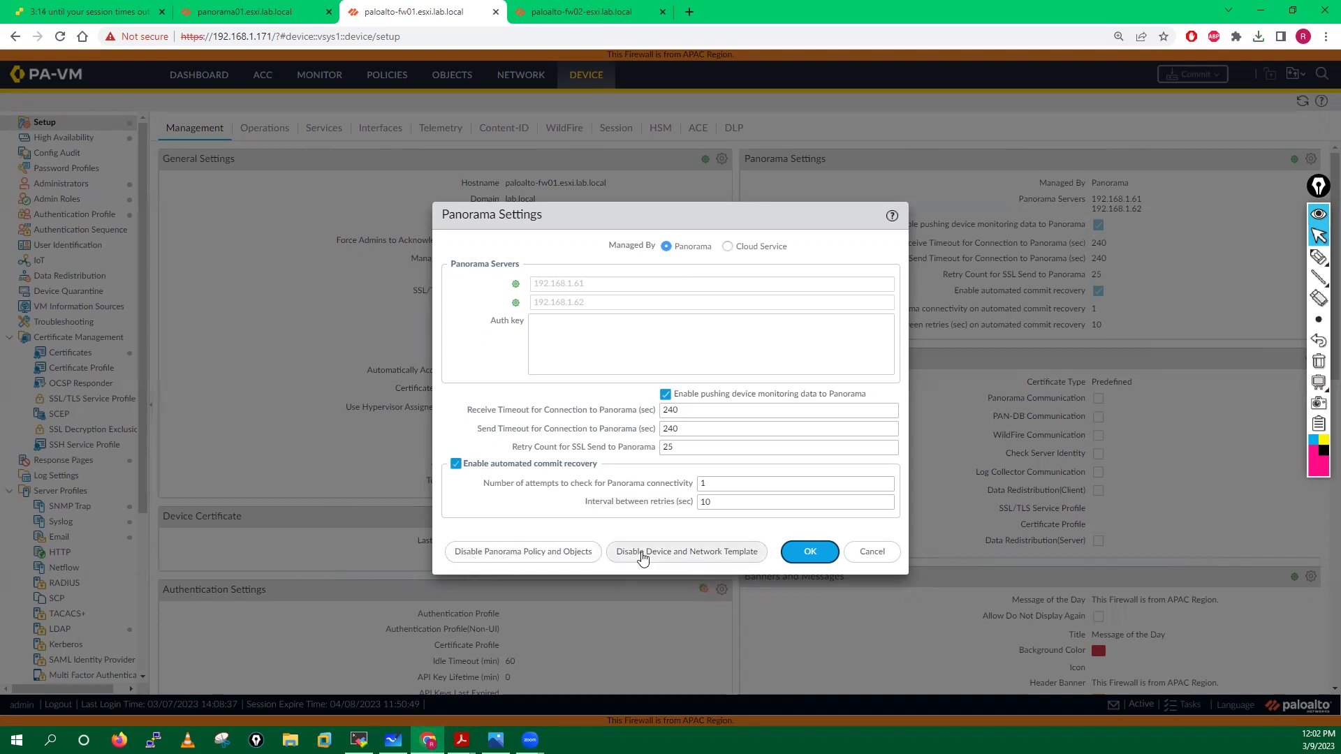
Open the Disable Panorama Policy and Objects dialog from the firewall's Panorama Settings.
left_click(552, 552)
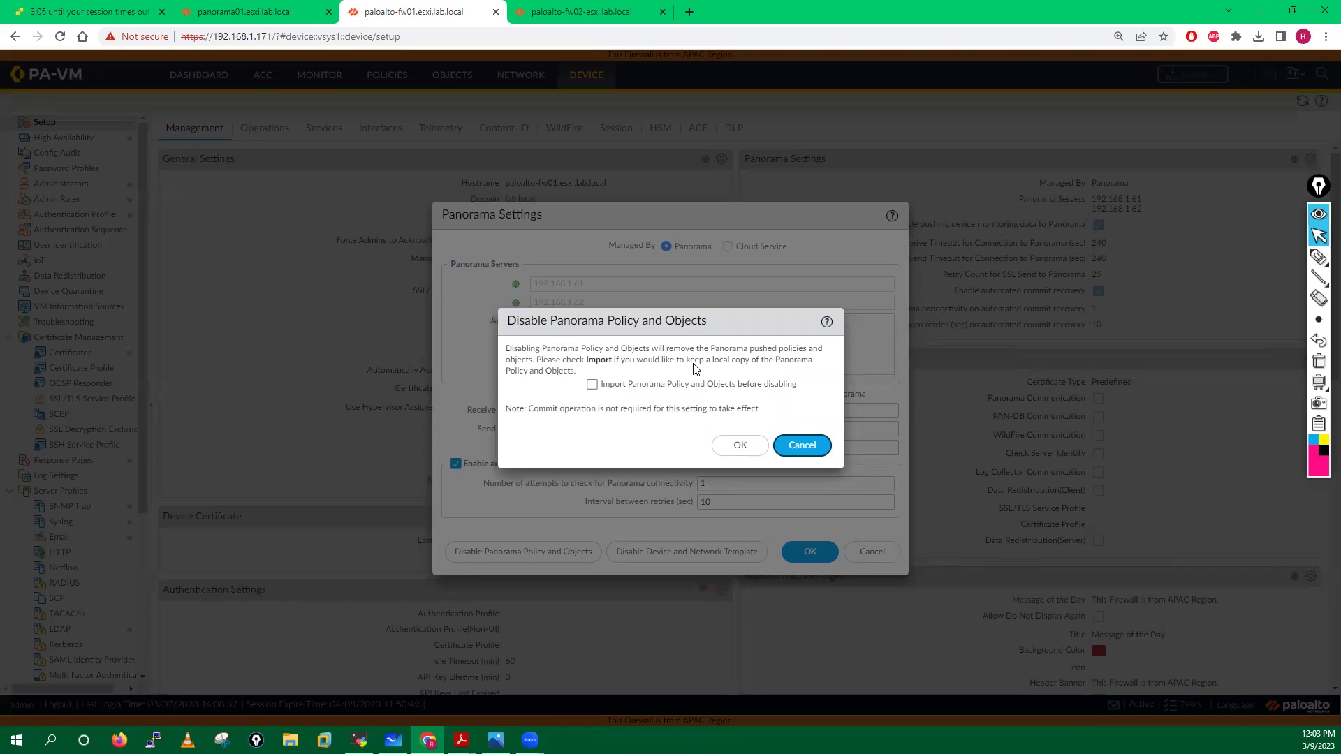
Annotate the import notice and option in the Disable Panorama Policy and Objects dialog with pen strokes, and clear the marks.
left_click(1319, 257)
mouse_move(533, 389)
left_mouse_down()
mouse_move(536, 377)
mouse_move(543, 395)
left_mouse_up()
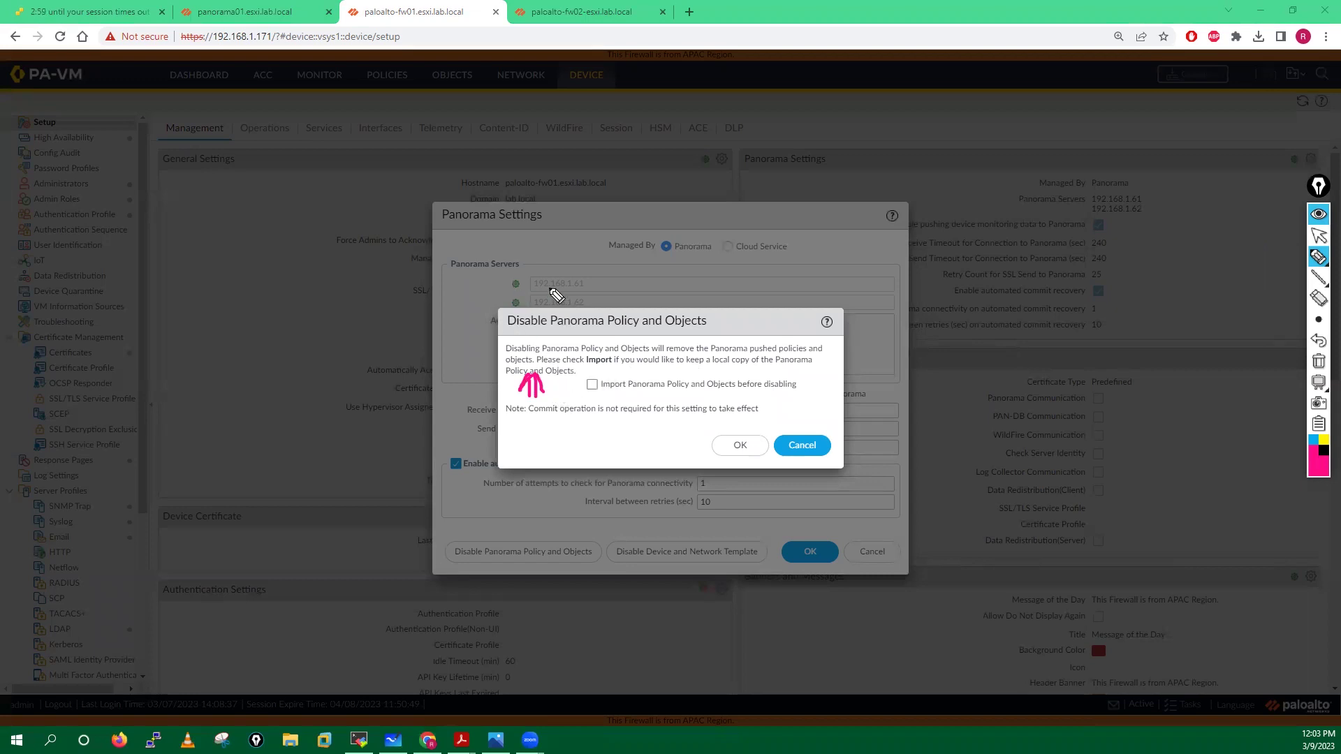
left_click_drag(561, 320, 561, 335)
left_click_drag(568, 318, 563, 337)
left_click_drag(588, 385, 614, 372)
left_click(1318, 362)
left_click(1319, 236)
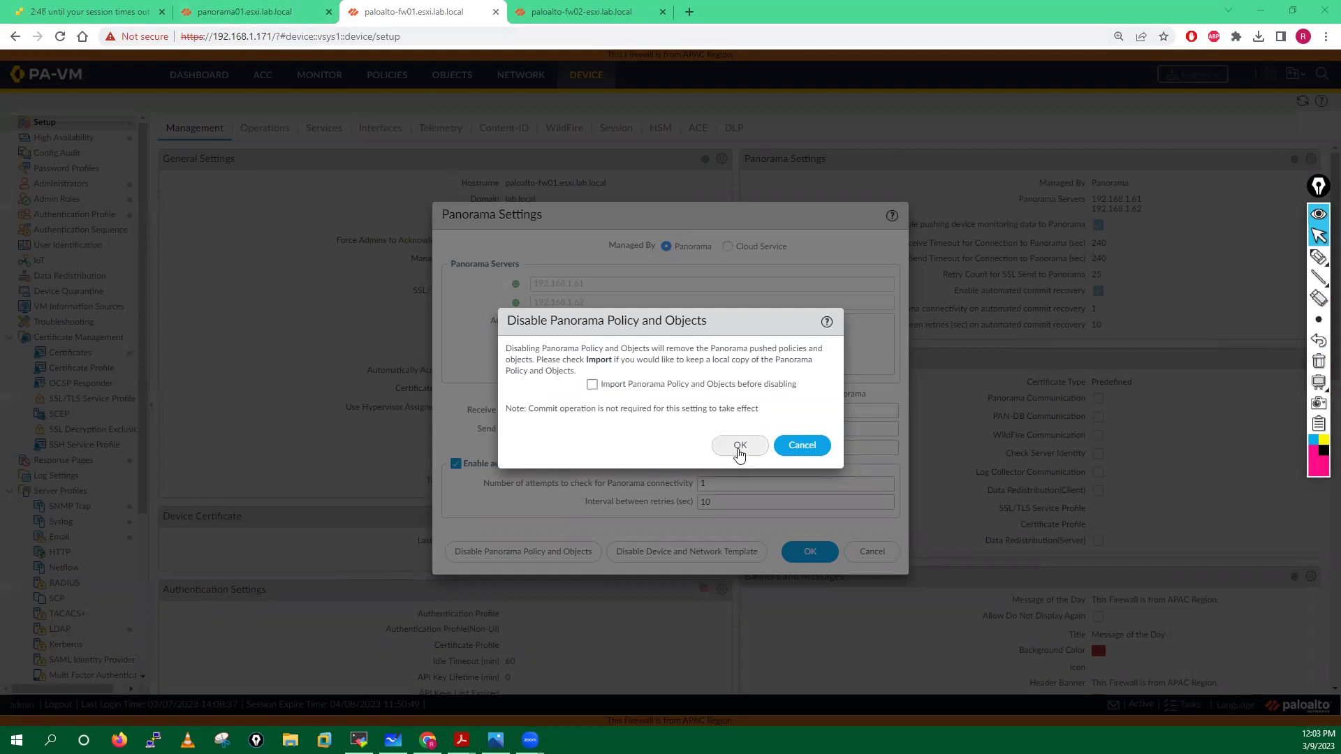
Disable Panorama Policy and Objects and the Device and Network Template, importing a local copy of each before disabling.
left_click(592, 385)
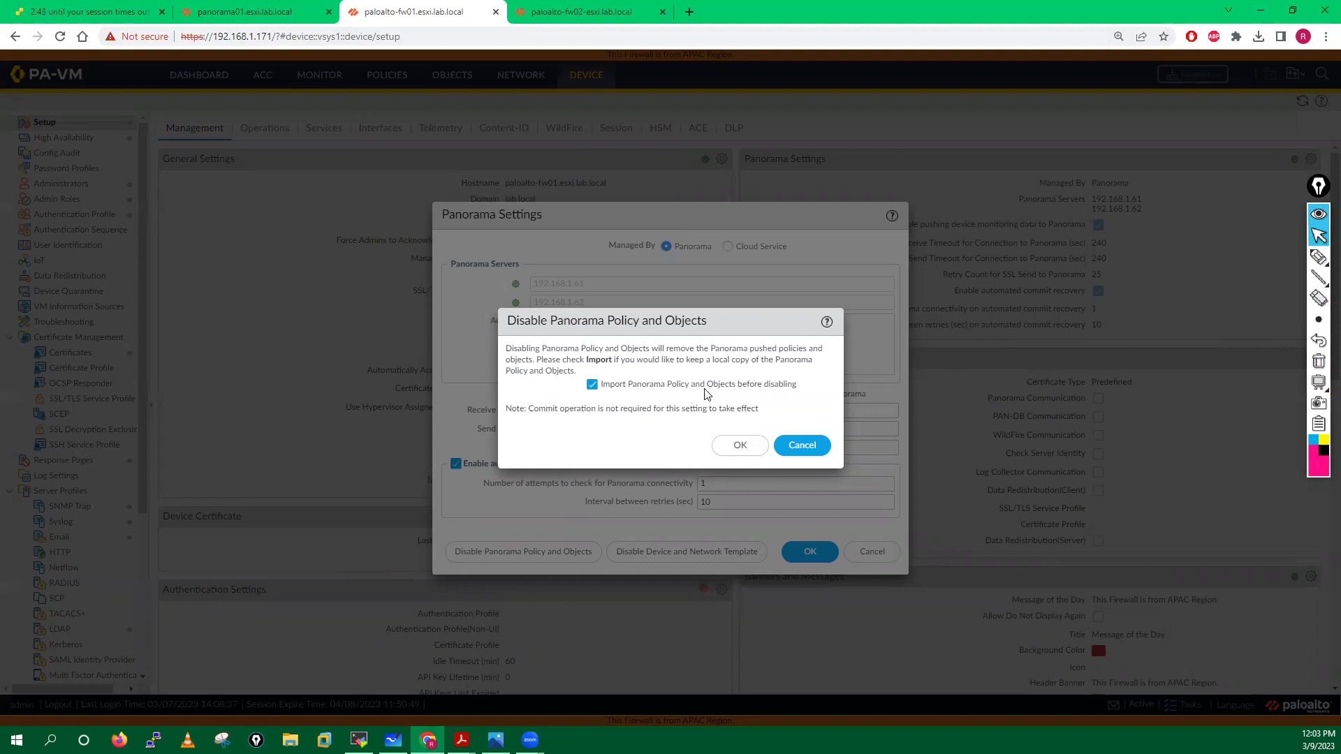
left_click(741, 447)
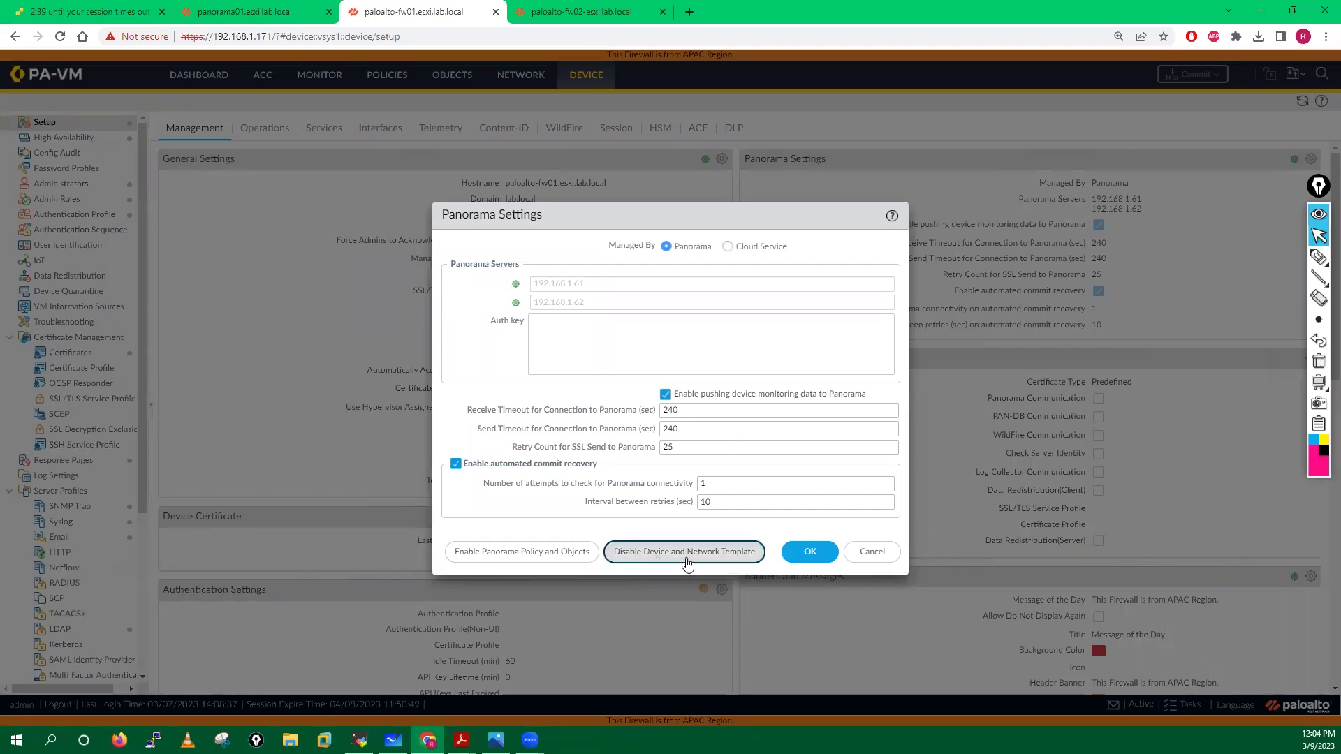
left_click(686, 559)
left_click(592, 384)
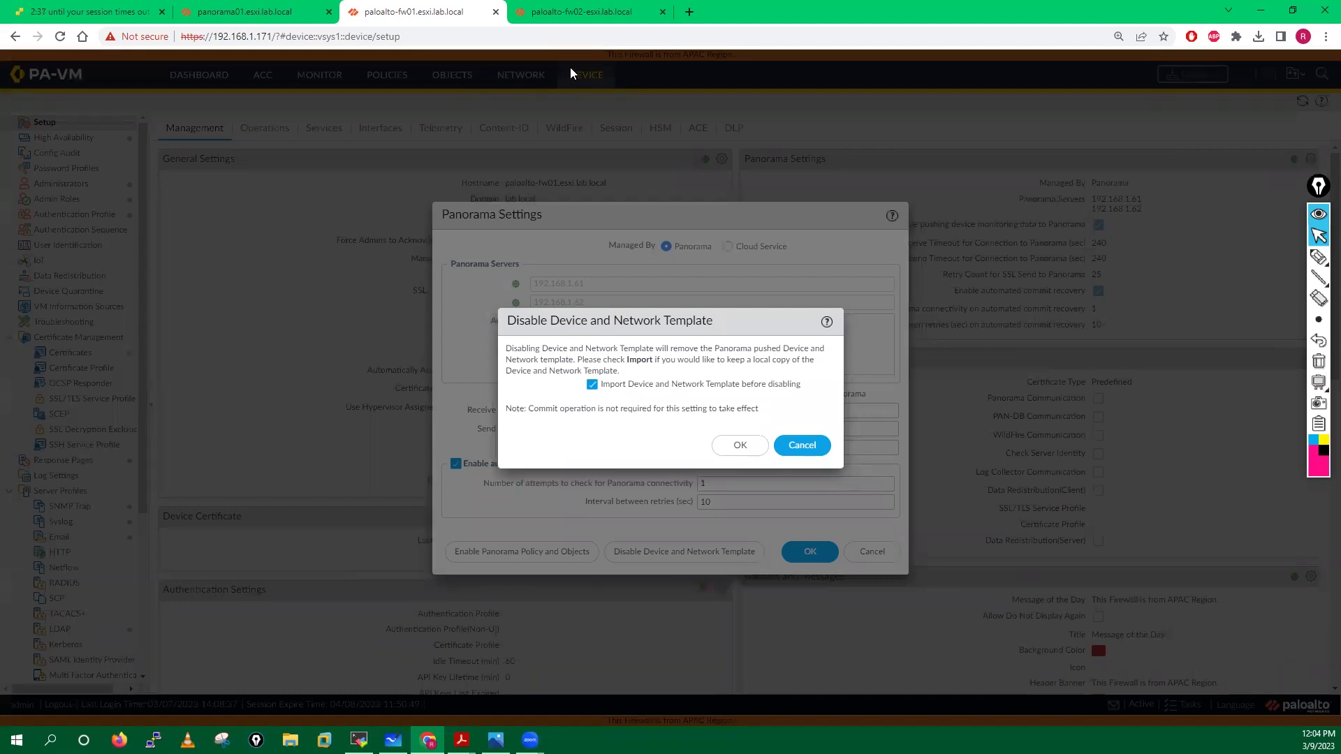
left_click(738, 446)
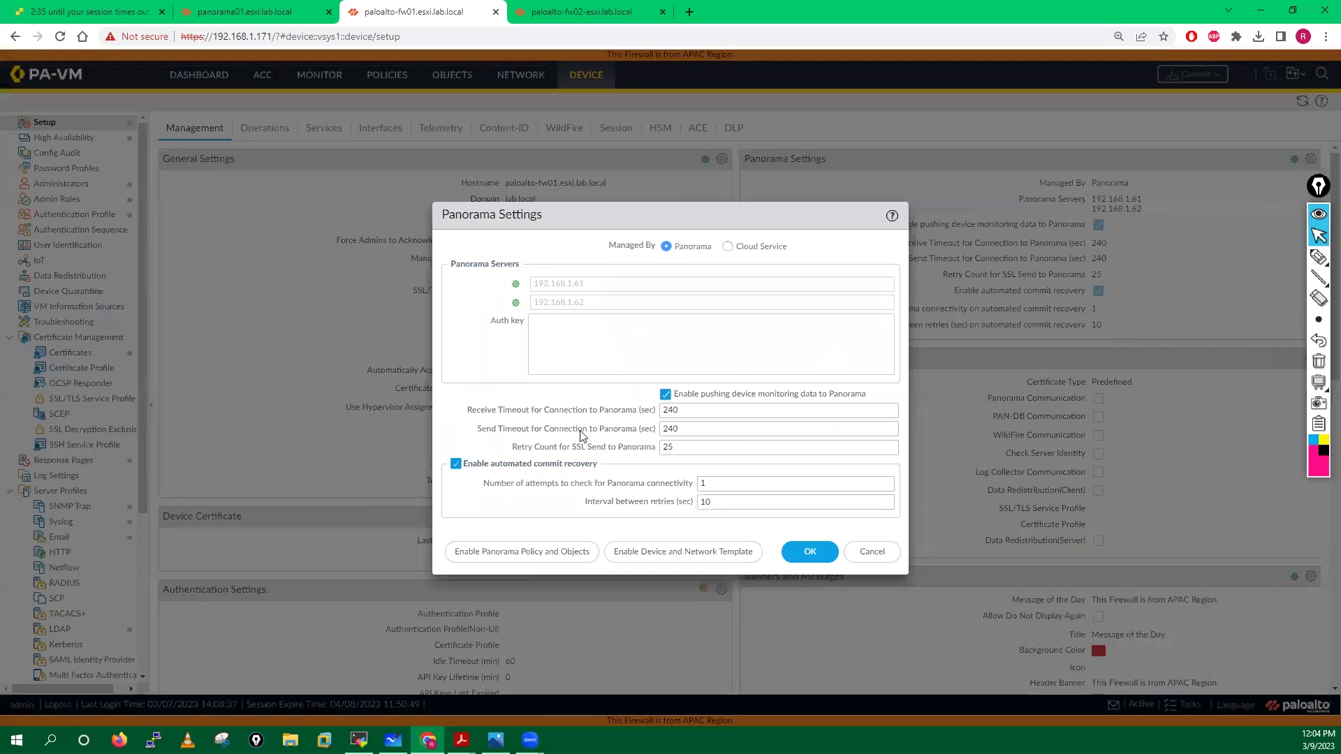
Switch to the Panorama removal guide in Adobe Acrobat Reader and read steps 4 and 5 on disabling policies and verifying them.
mouse_move(461, 739)
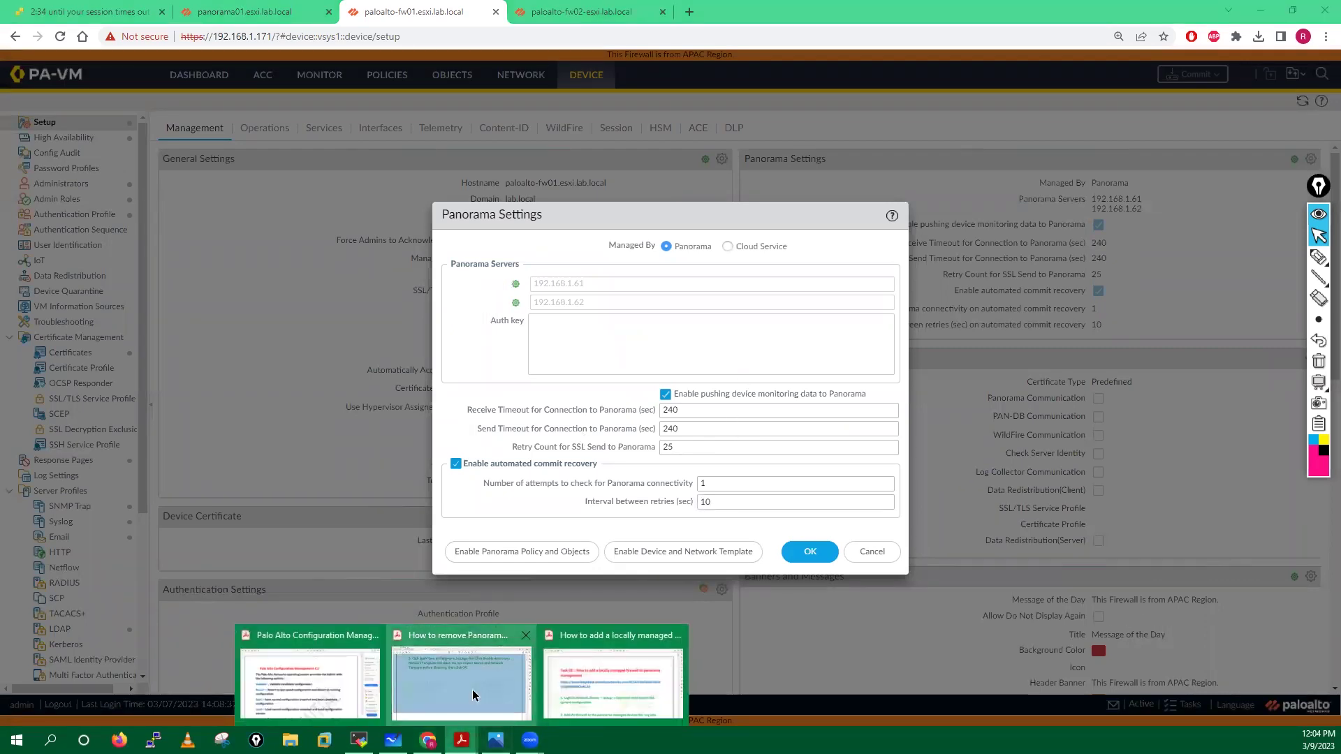
left_click(464, 670)
scroll(536, 369, "down", 8)
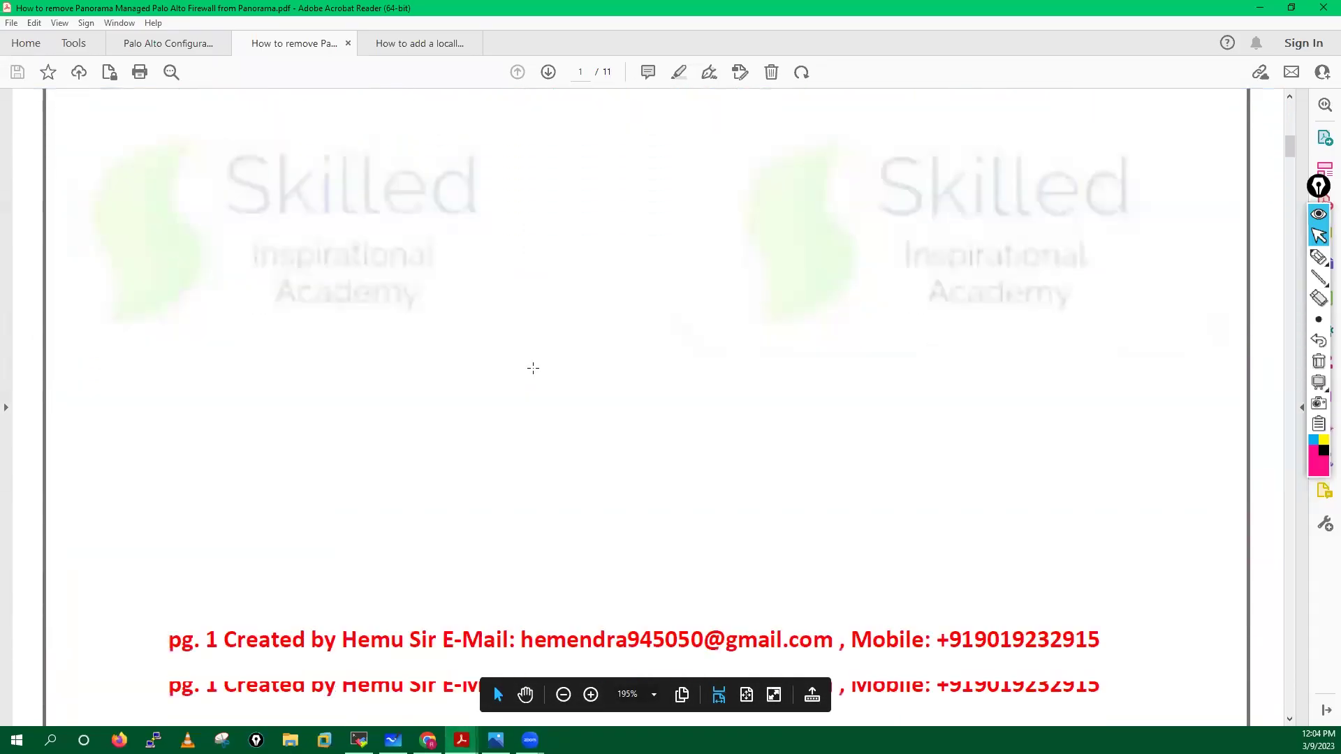
scroll(536, 375, "down", 6)
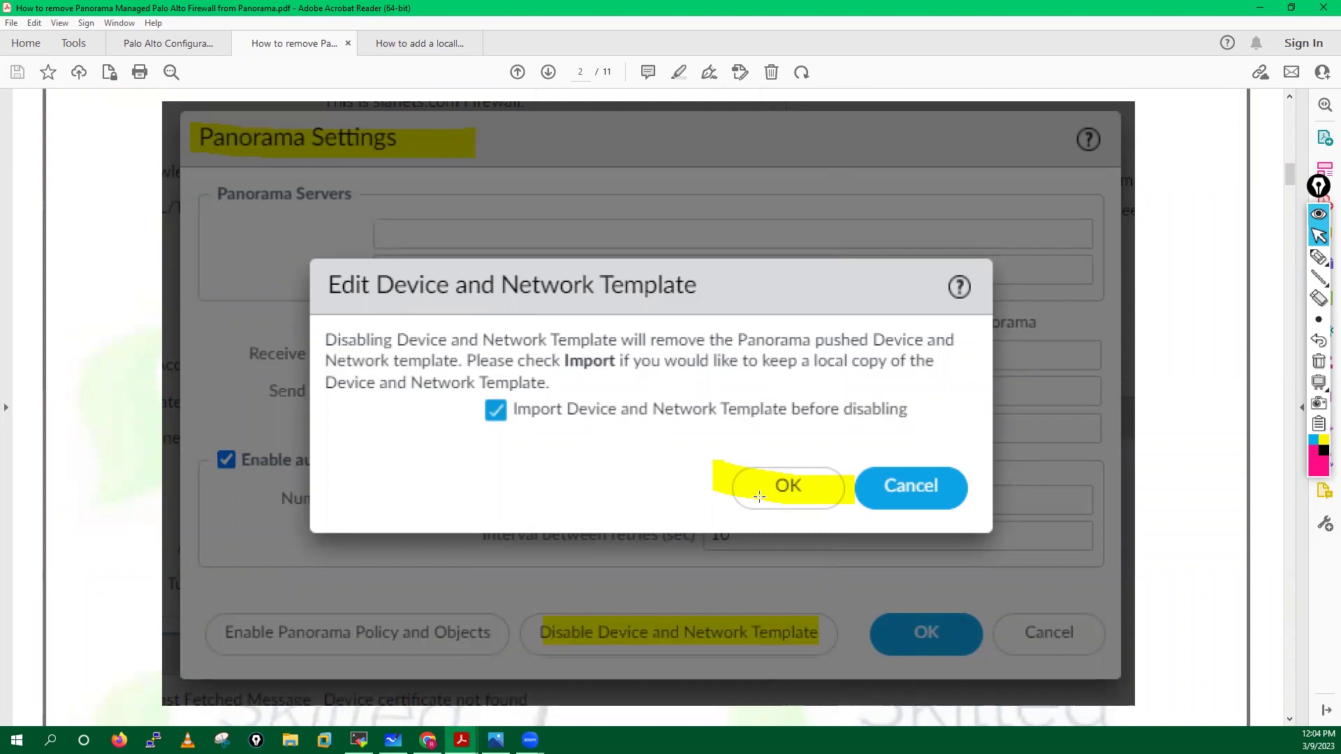
scroll(632, 467, "down", 5)
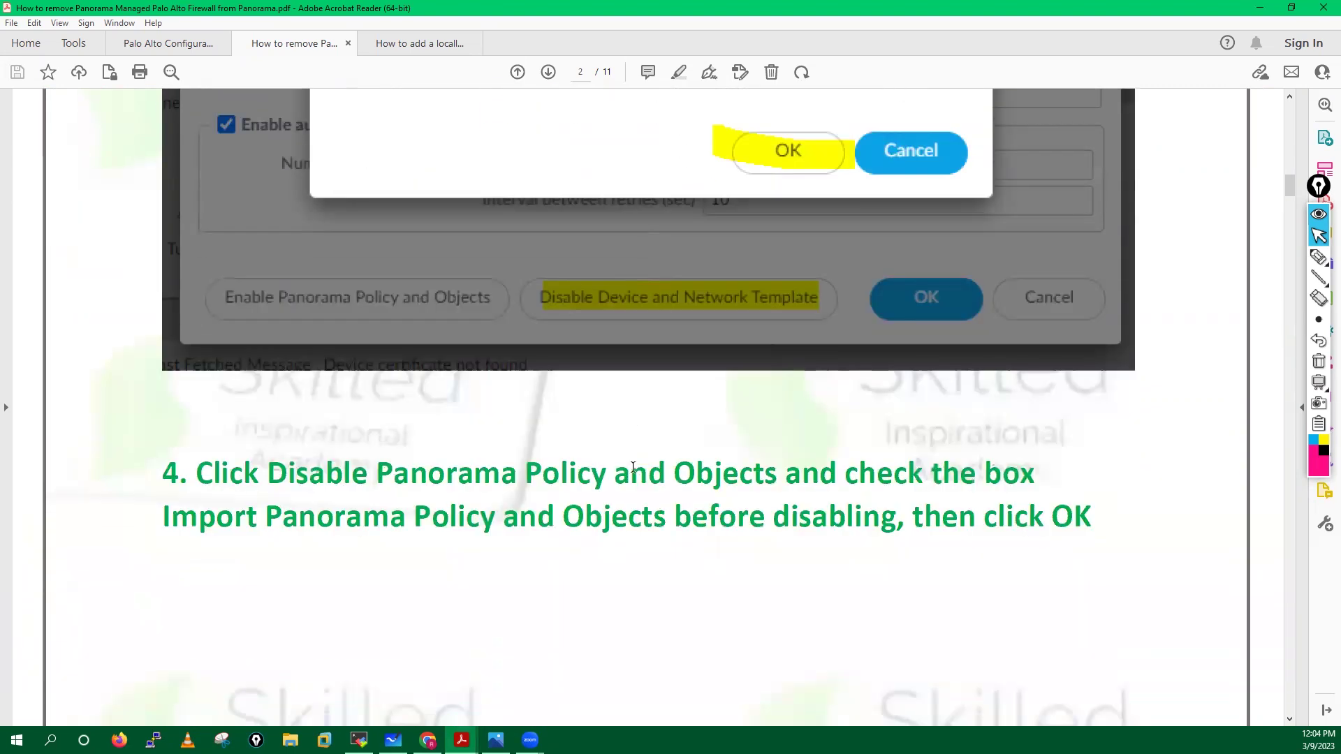
scroll(621, 305, "down", 4)
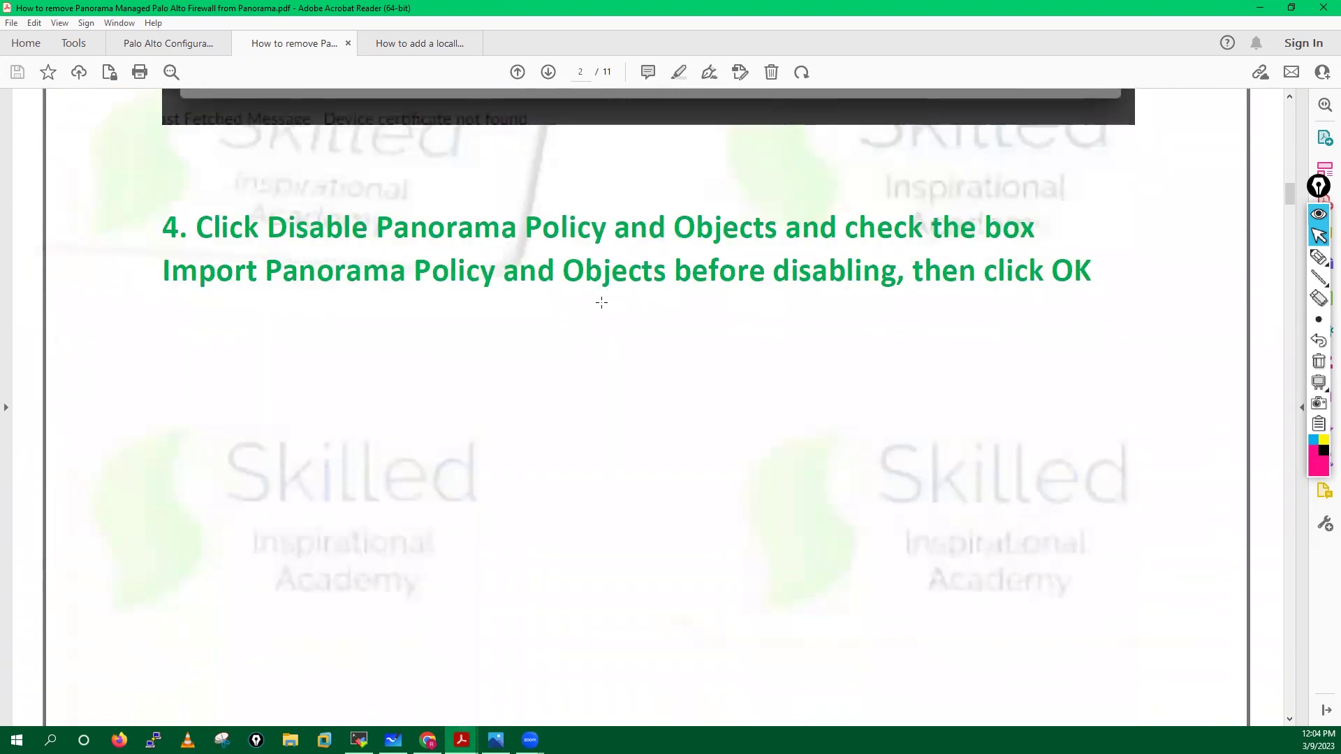
scroll(600, 303, "down", 1)
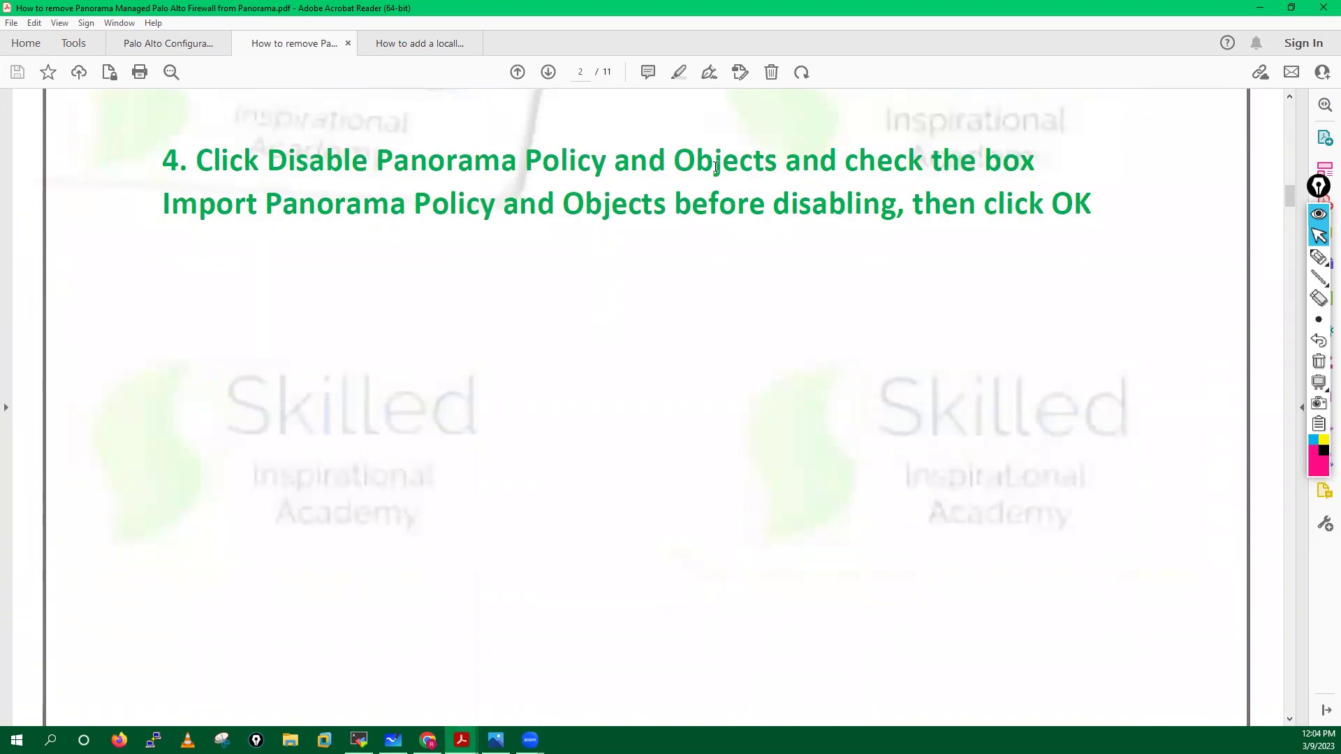
scroll(516, 321, "down", 1)
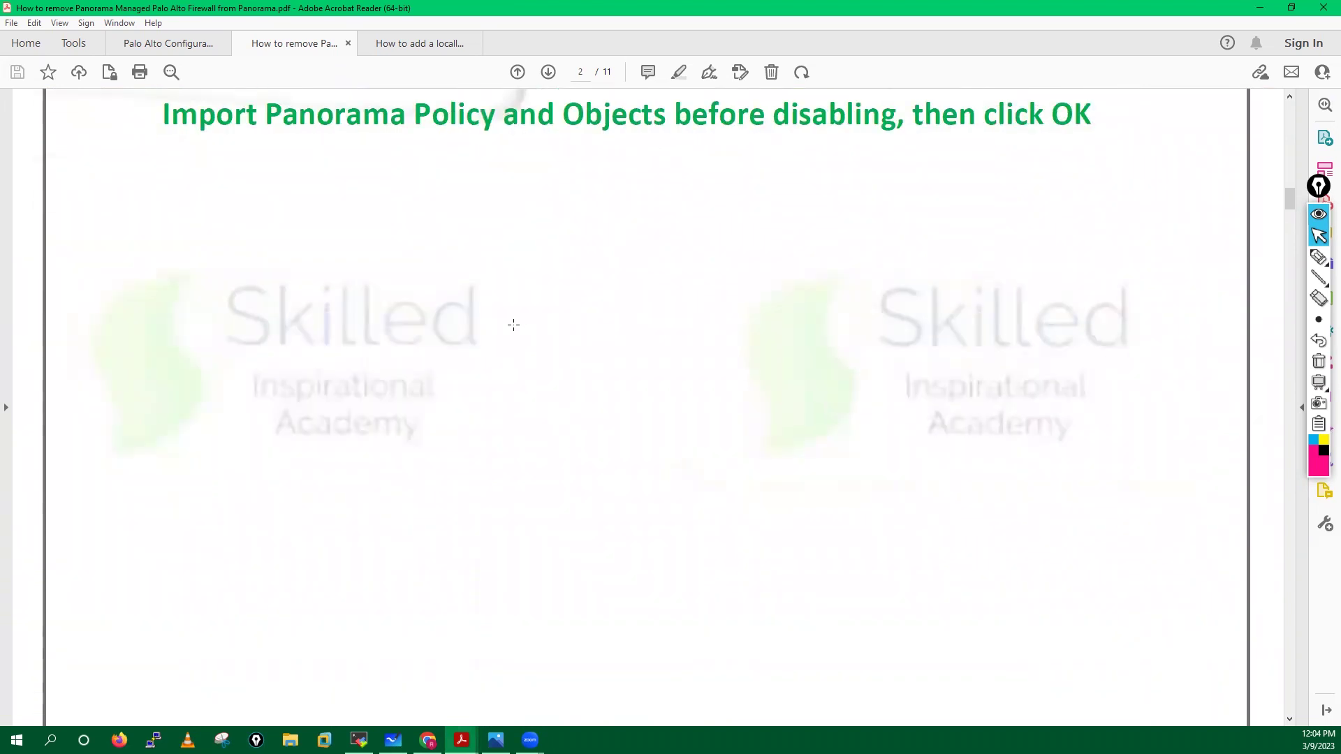
scroll(513, 325, "down", 10)
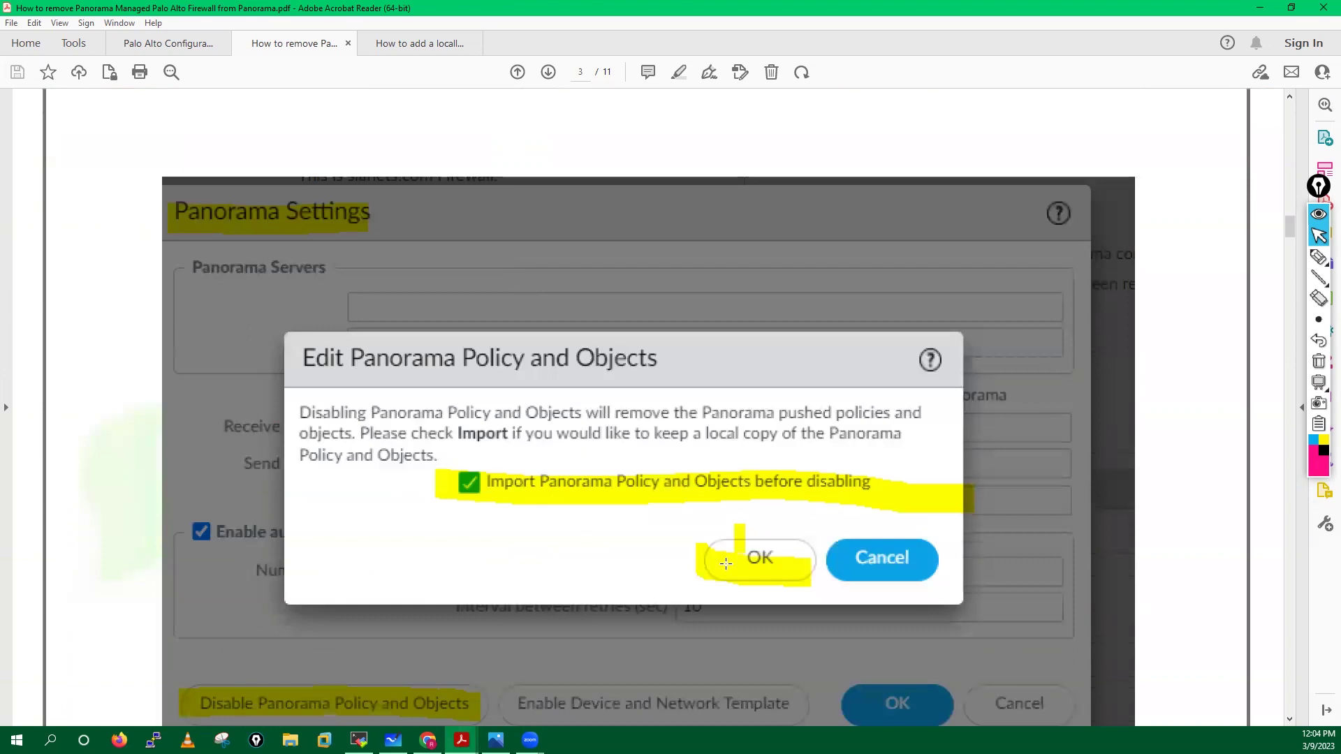
scroll(725, 564, "down", 8)
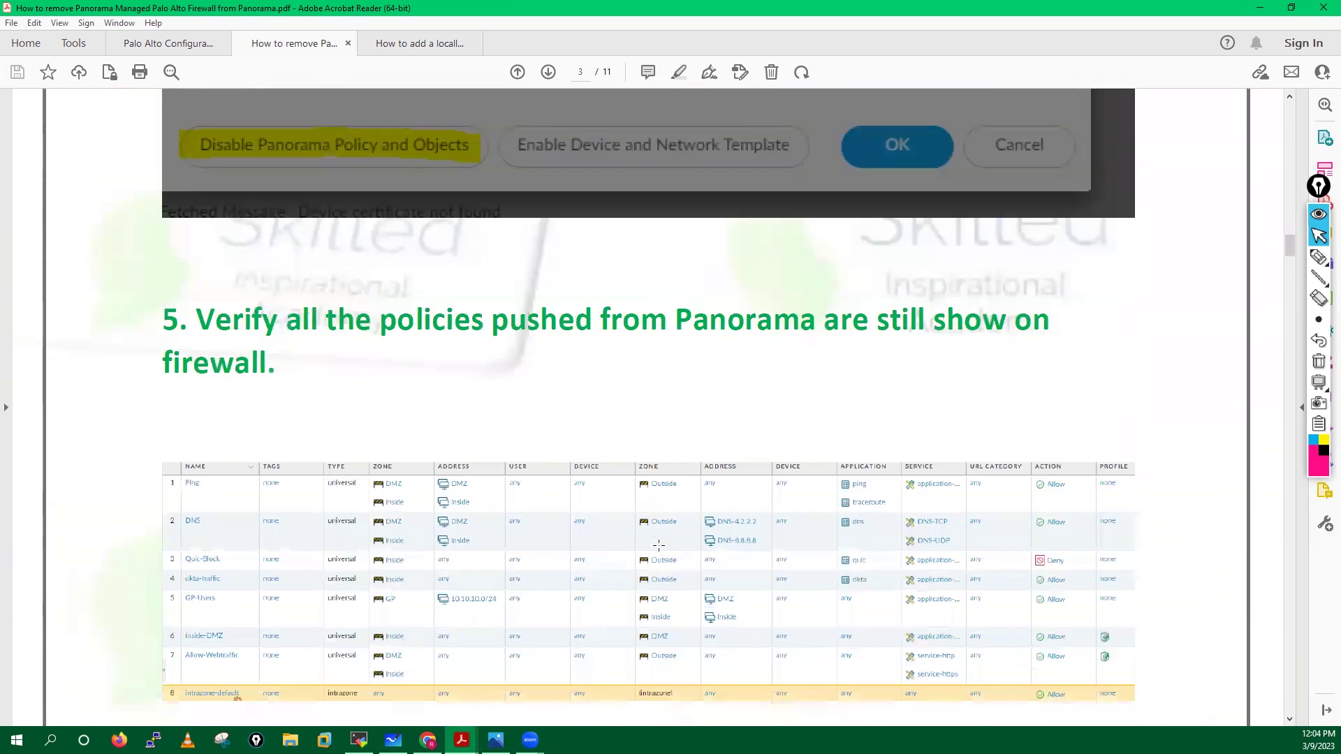
scroll(650, 531, "down", 2)
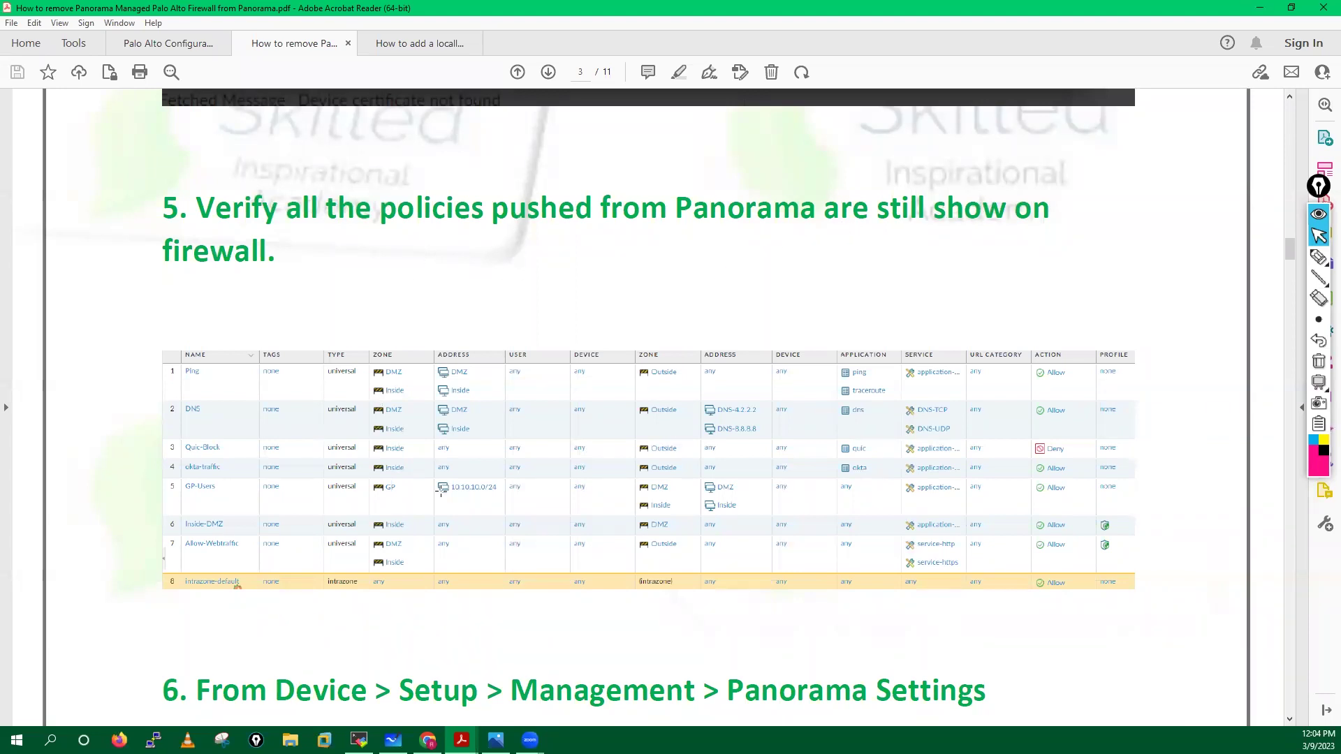
key("ctrl+a")
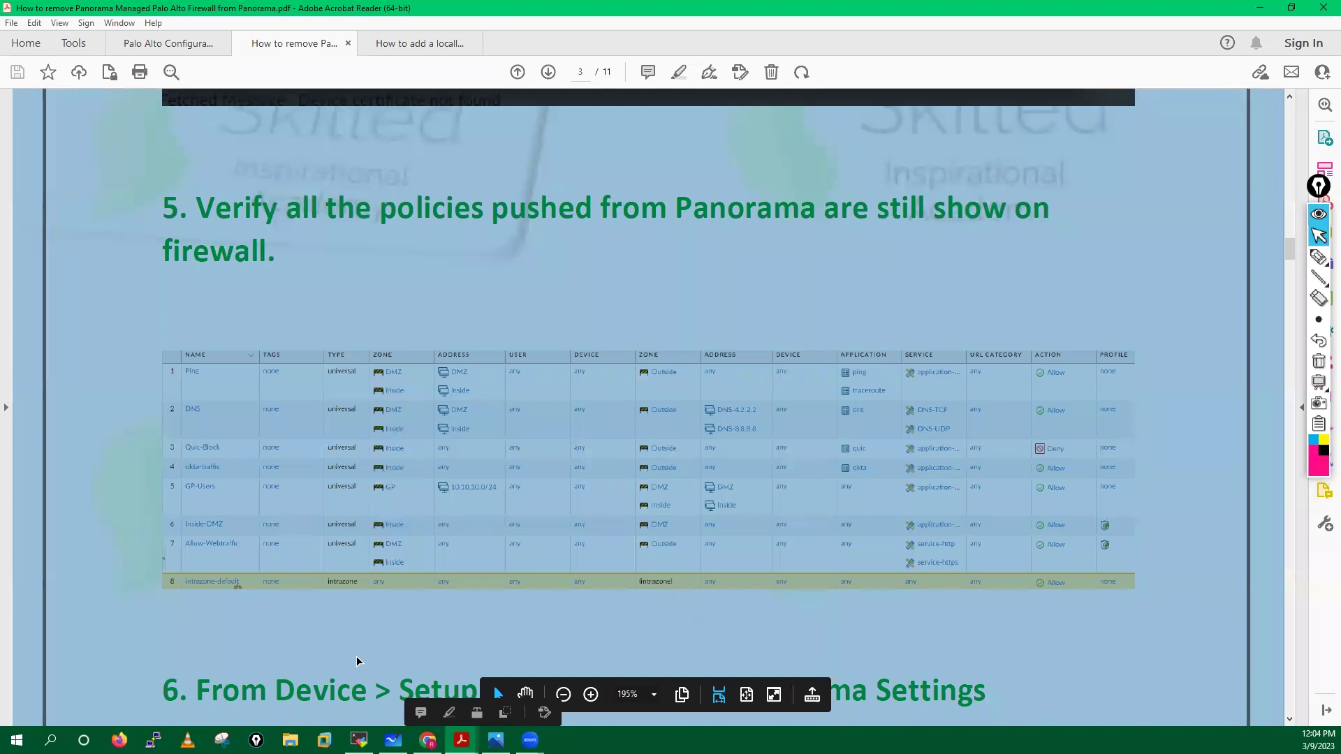
left_click(493, 686)
Switch back to Chrome and apply the firewall's Panorama Settings.
key("alt+Tab")
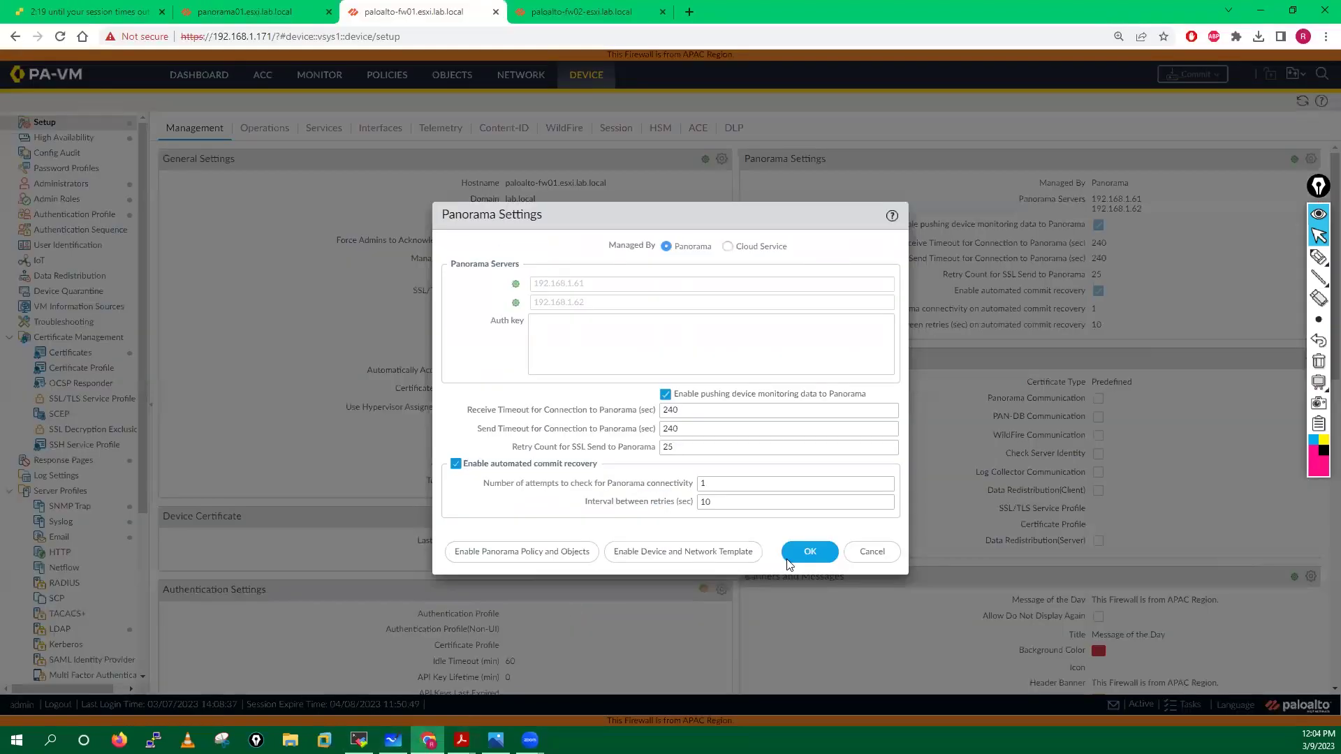
left_click(811, 553)
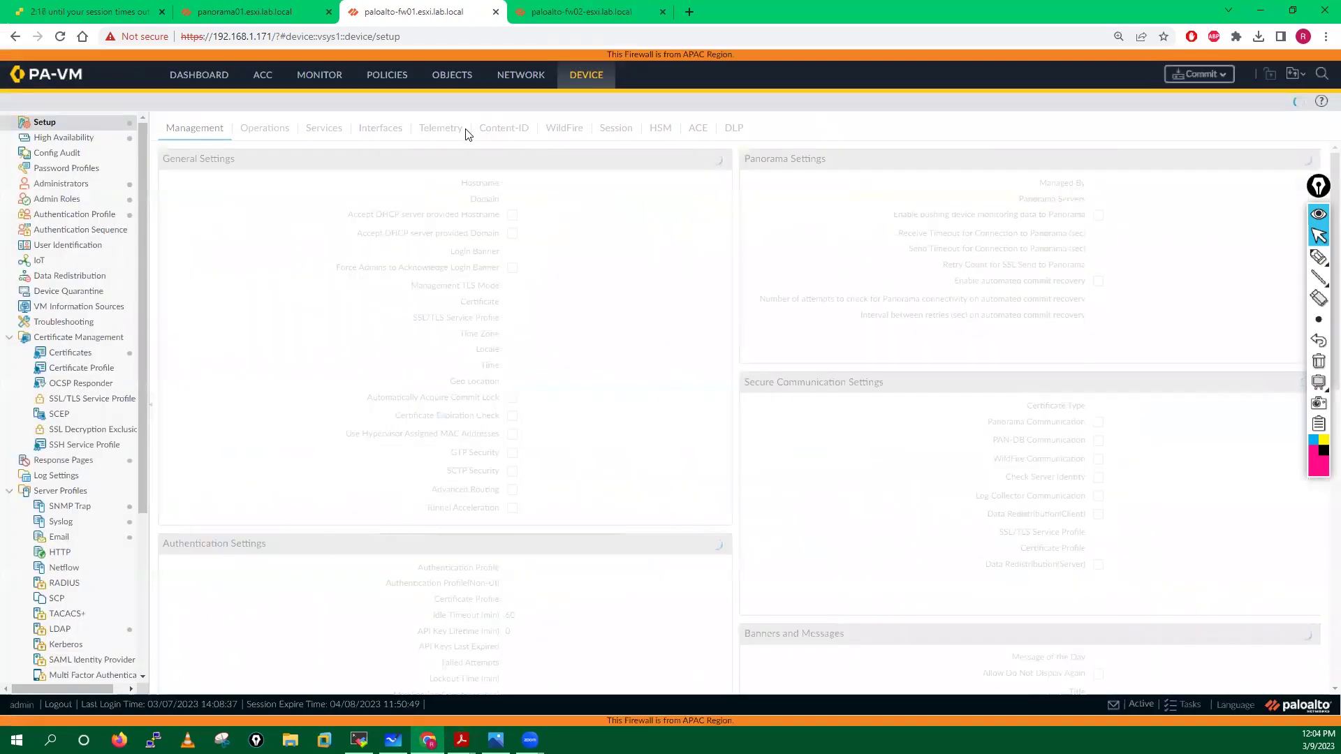
Check the security policies, network zones and Ethernet interfaces on paloalto-fw01.
left_click(388, 78)
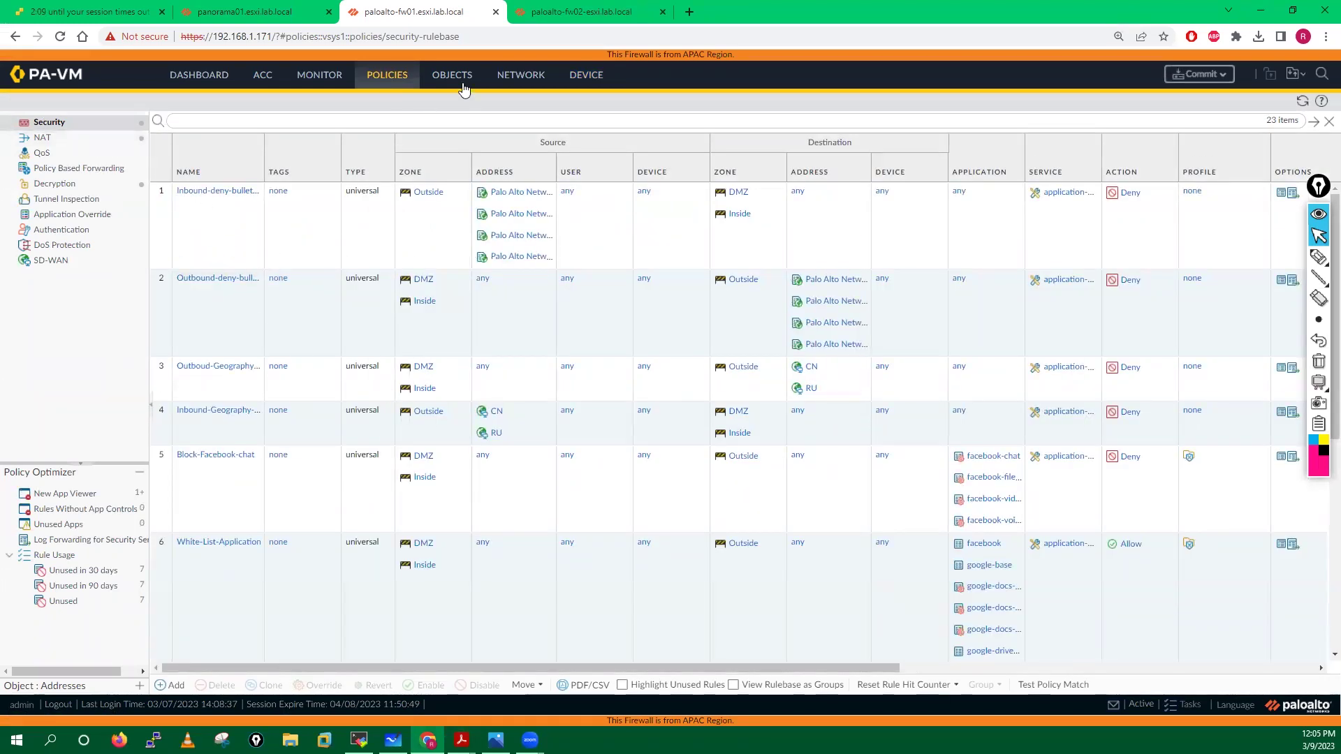
left_click(512, 78)
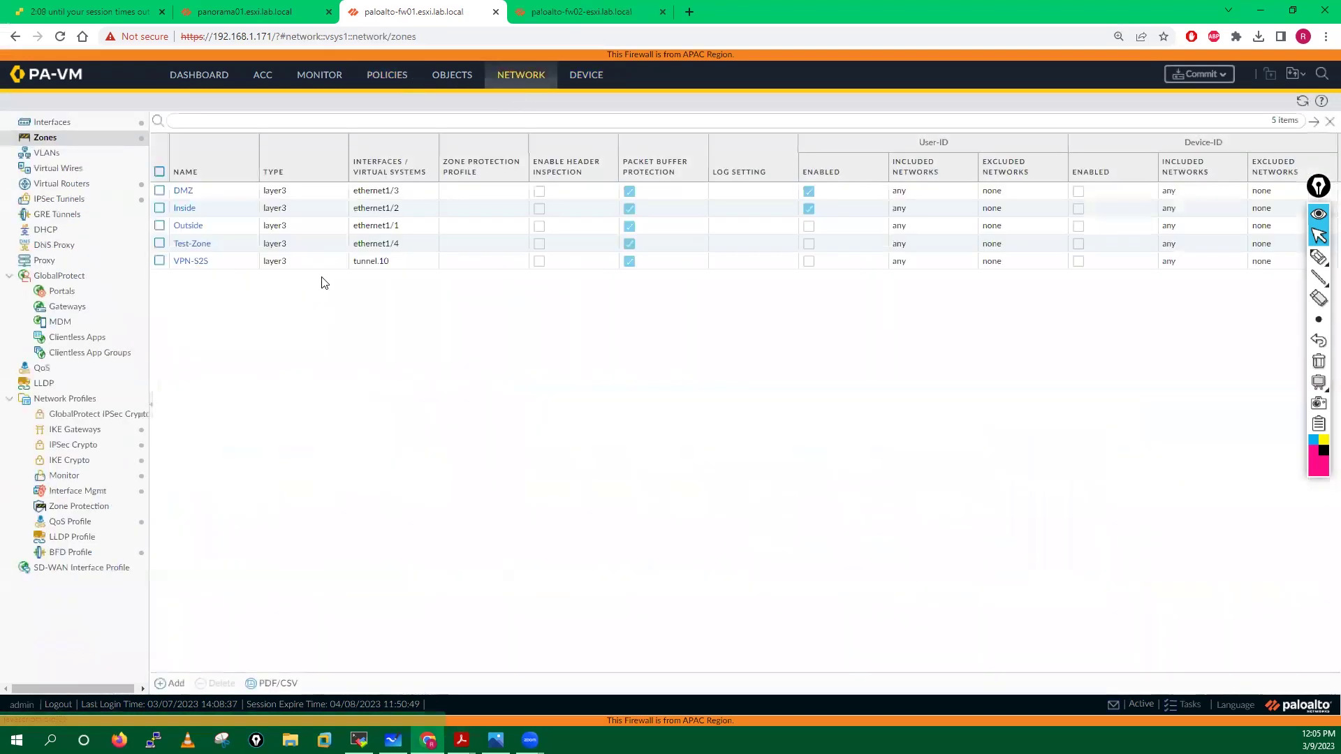
left_click(56, 124)
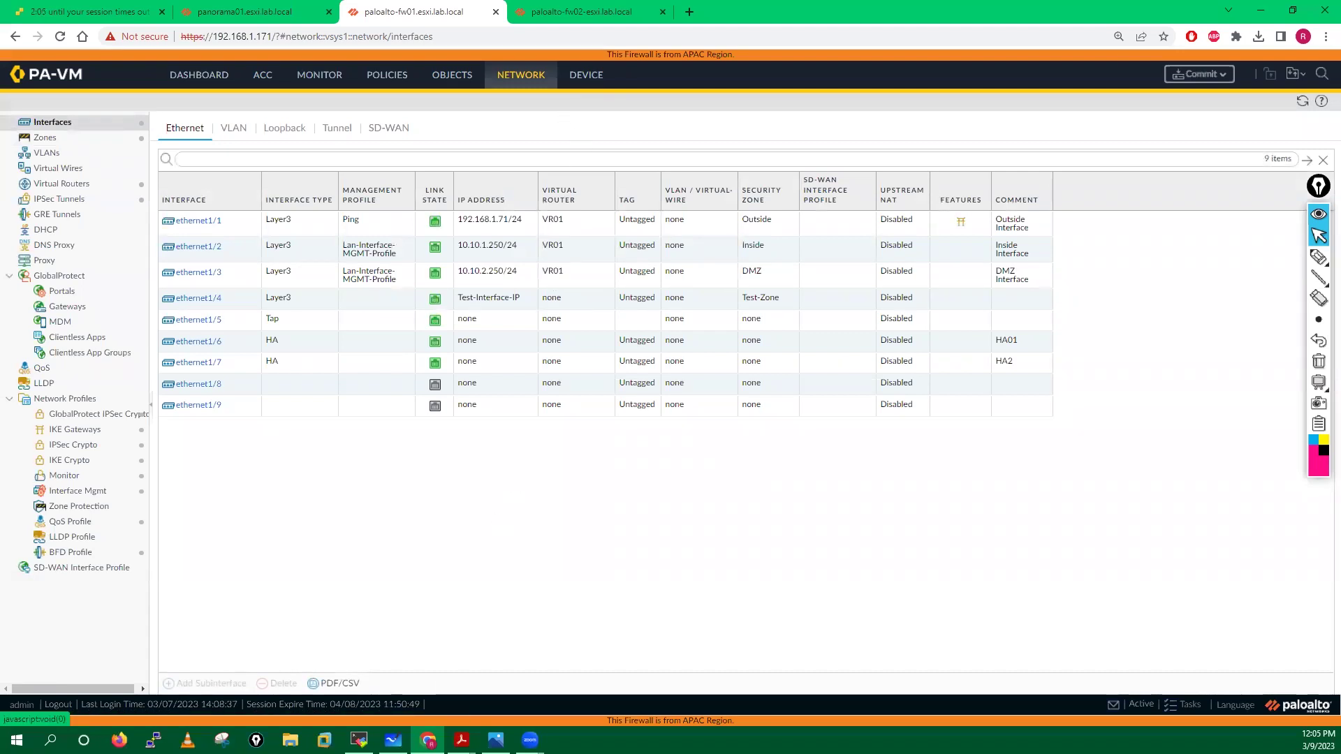
Switch to the Acrobat guide and read step 6 on deleting the Panorama IP addresses and committing.
mouse_move(461, 738)
left_click(462, 681)
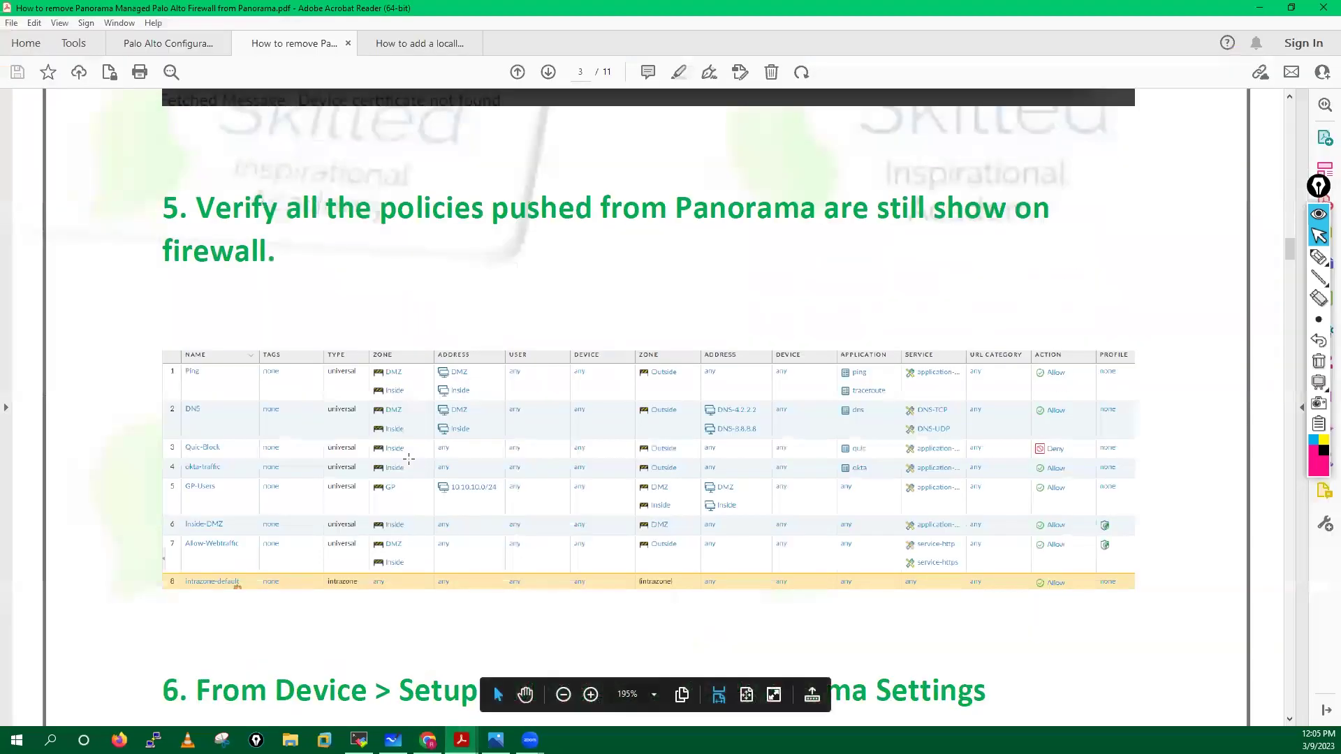
scroll(409, 459, "down", 5)
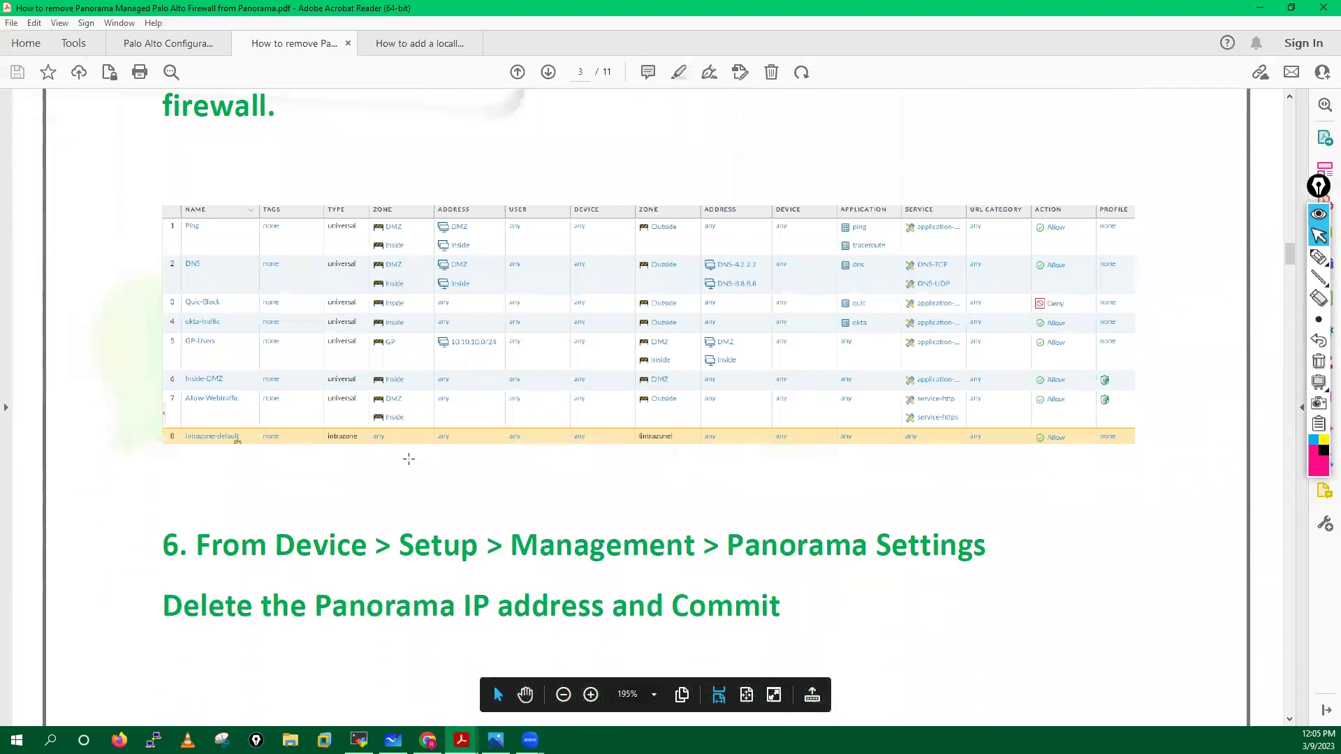
scroll(409, 458, "down", 3)
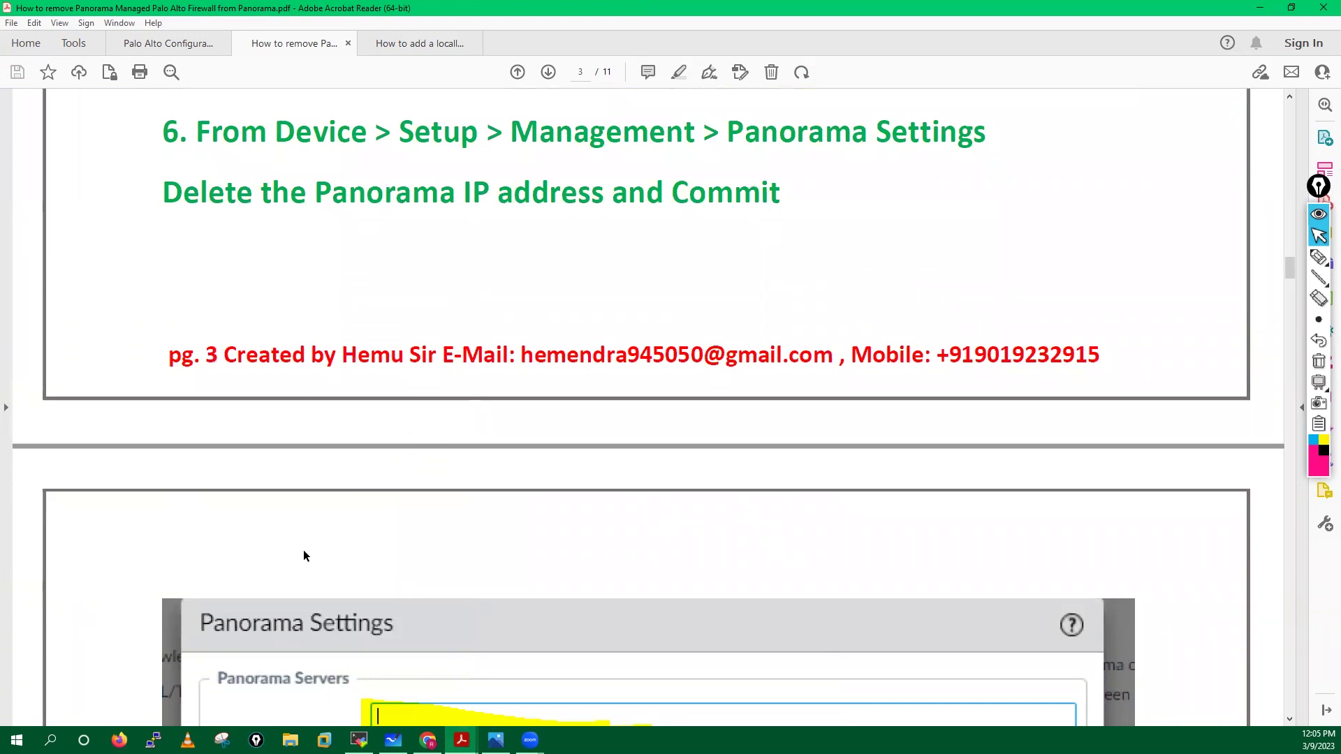
scroll(397, 550, "down", 3)
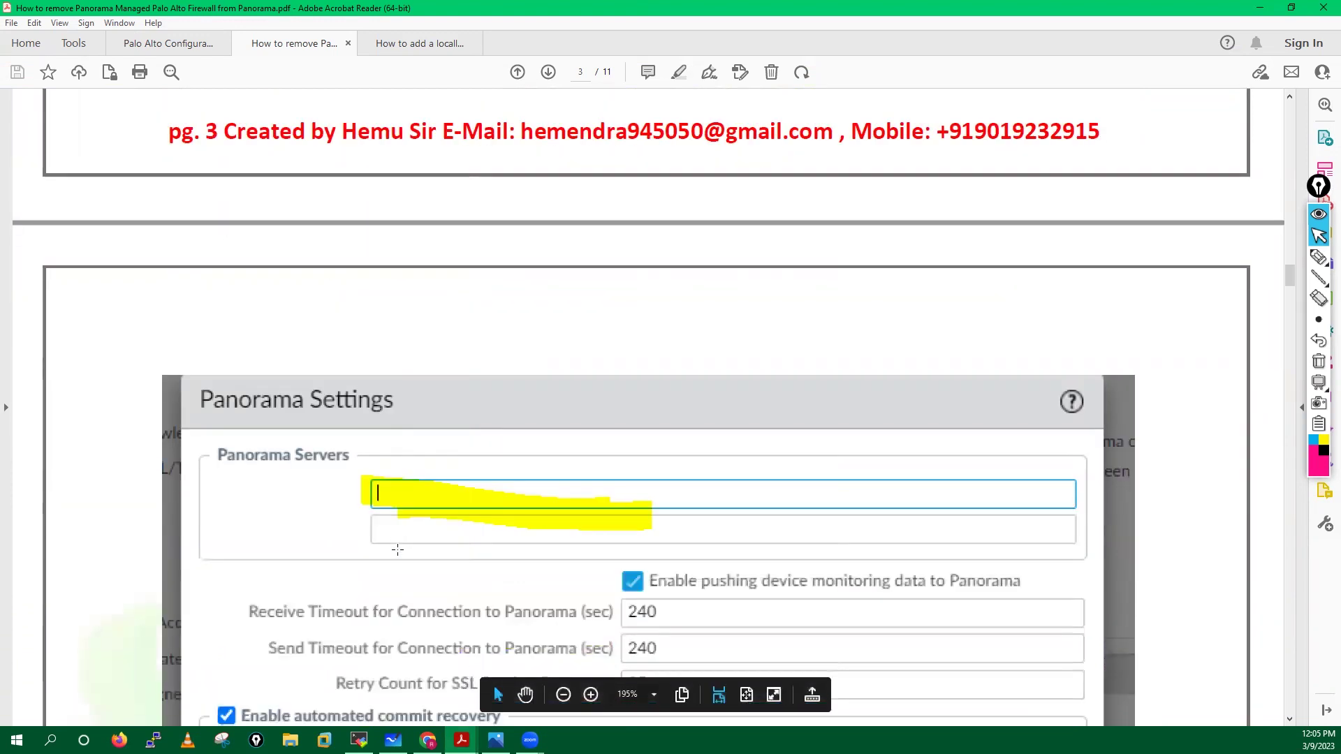
scroll(397, 550, "down", 1)
scroll(396, 462, "down", 1)
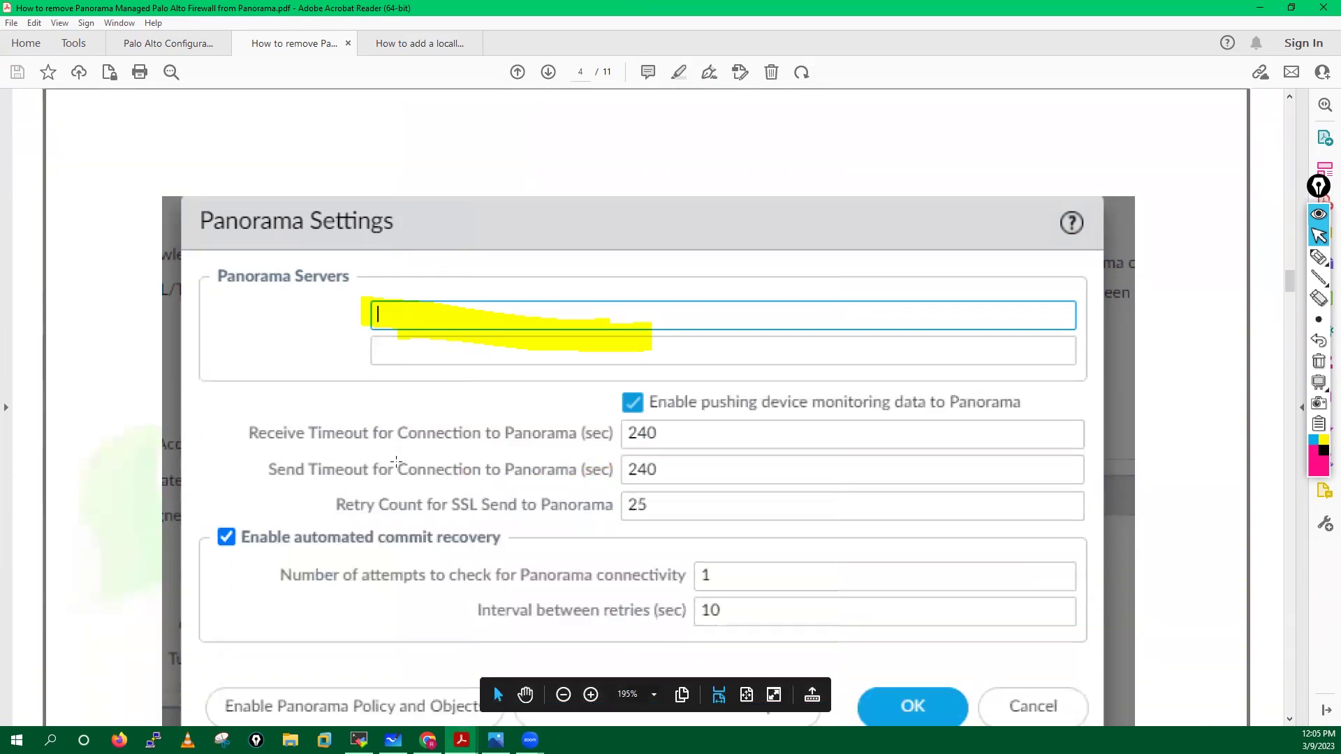
scroll(396, 462, "down", 1)
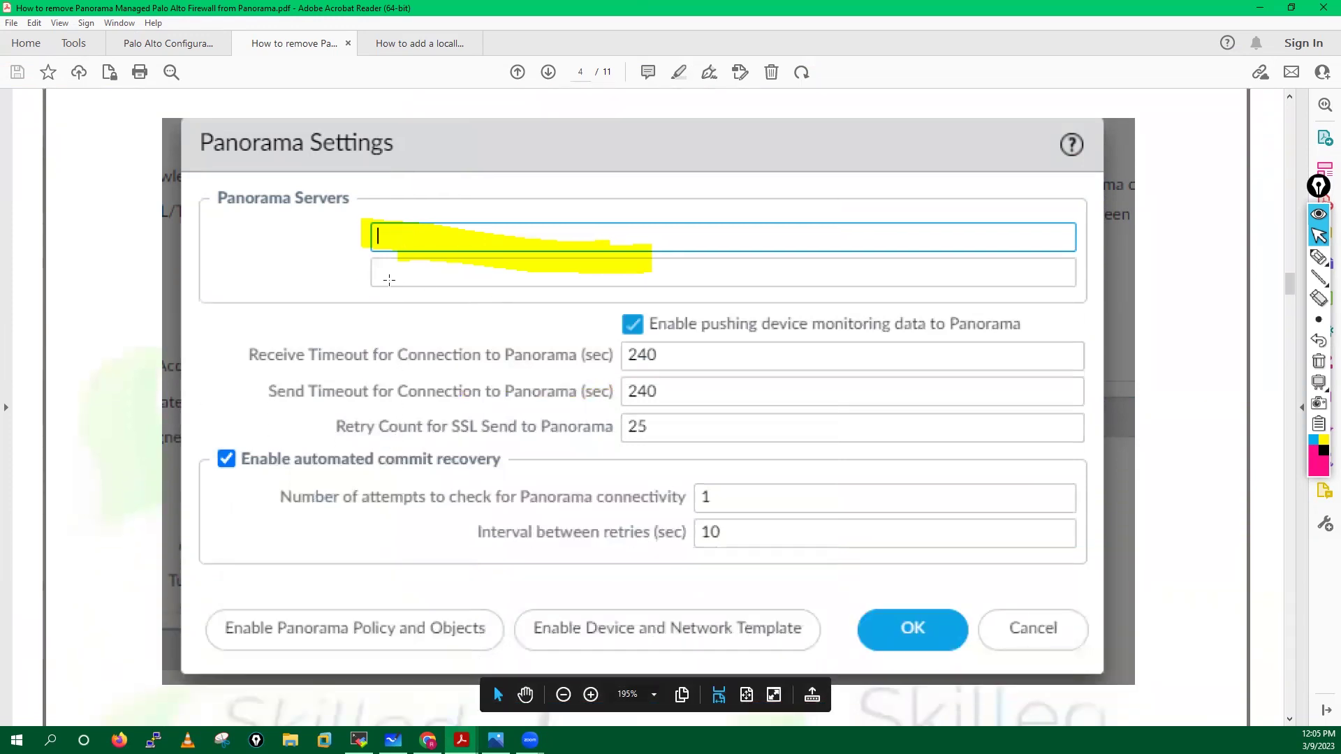
Switch to Chrome and delete both Panorama server addresses from the Panorama Settings of paloalto-fw01.
left_click(428, 740)
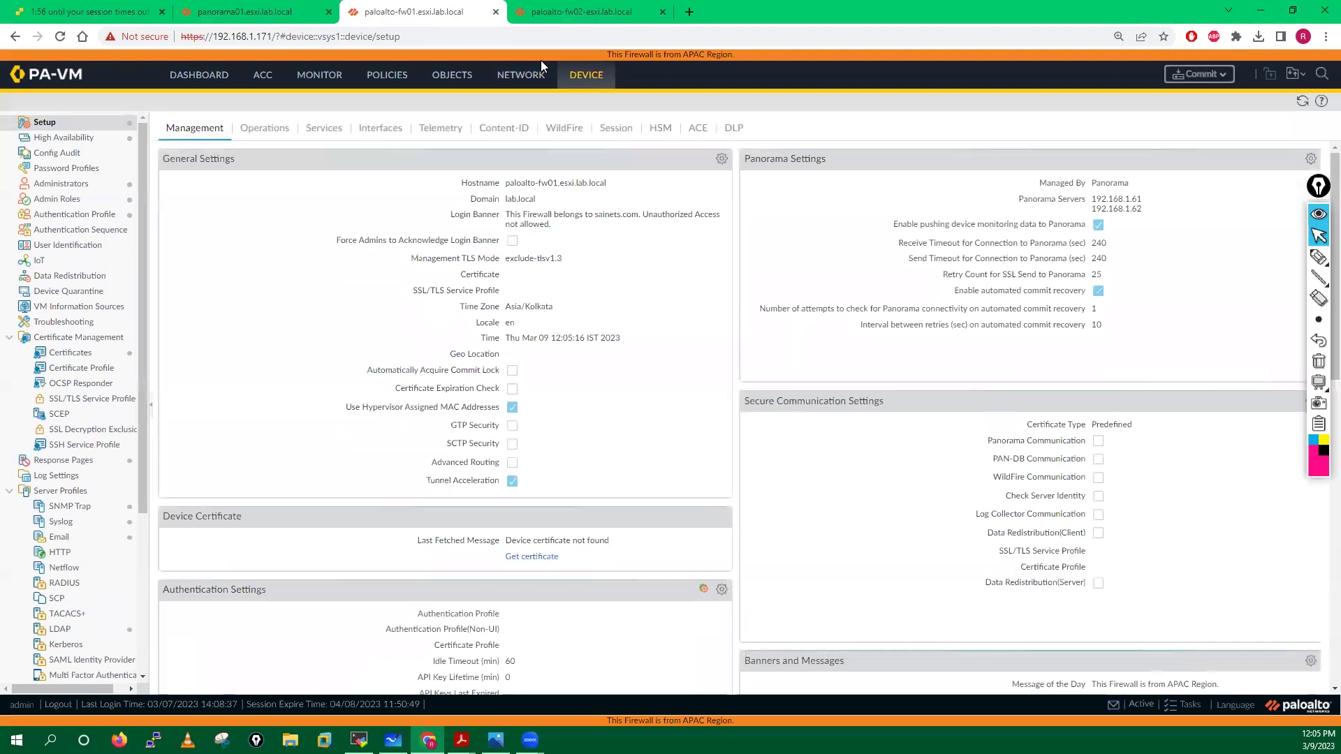
left_click(1310, 160)
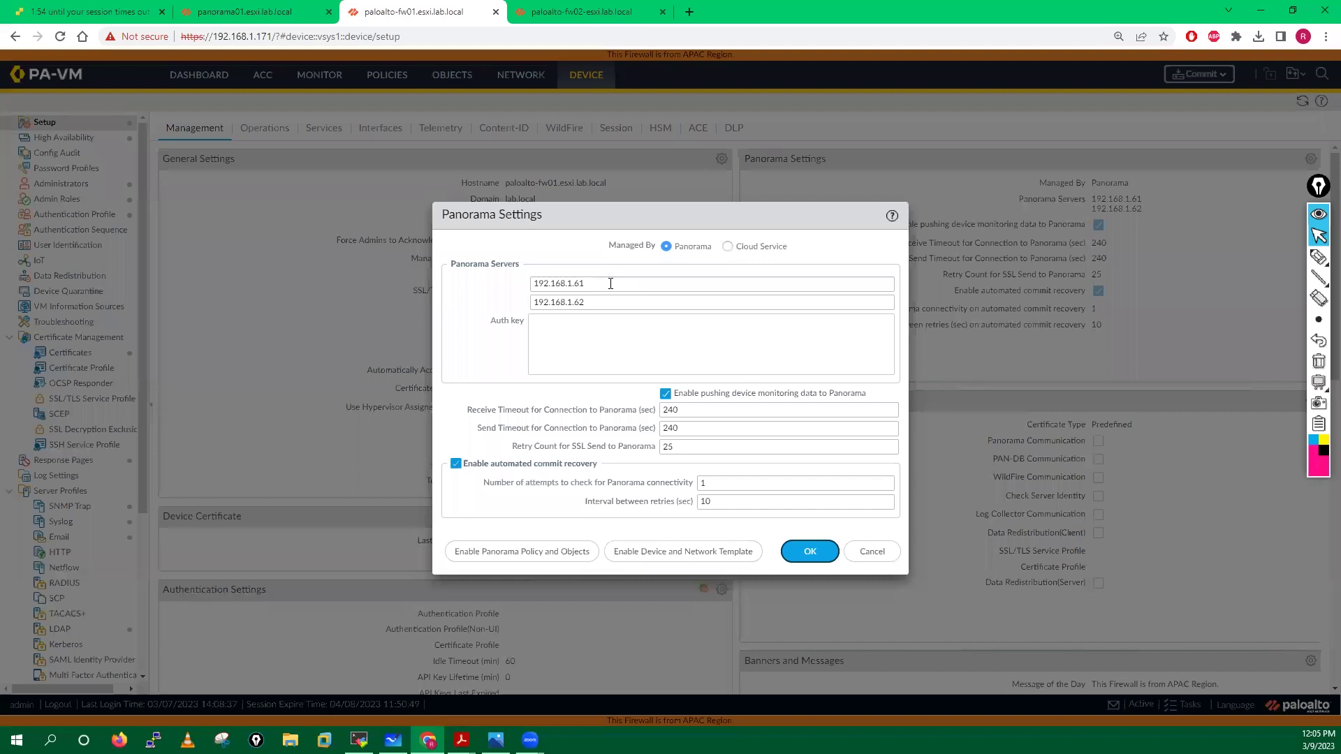
left_click(611, 283)
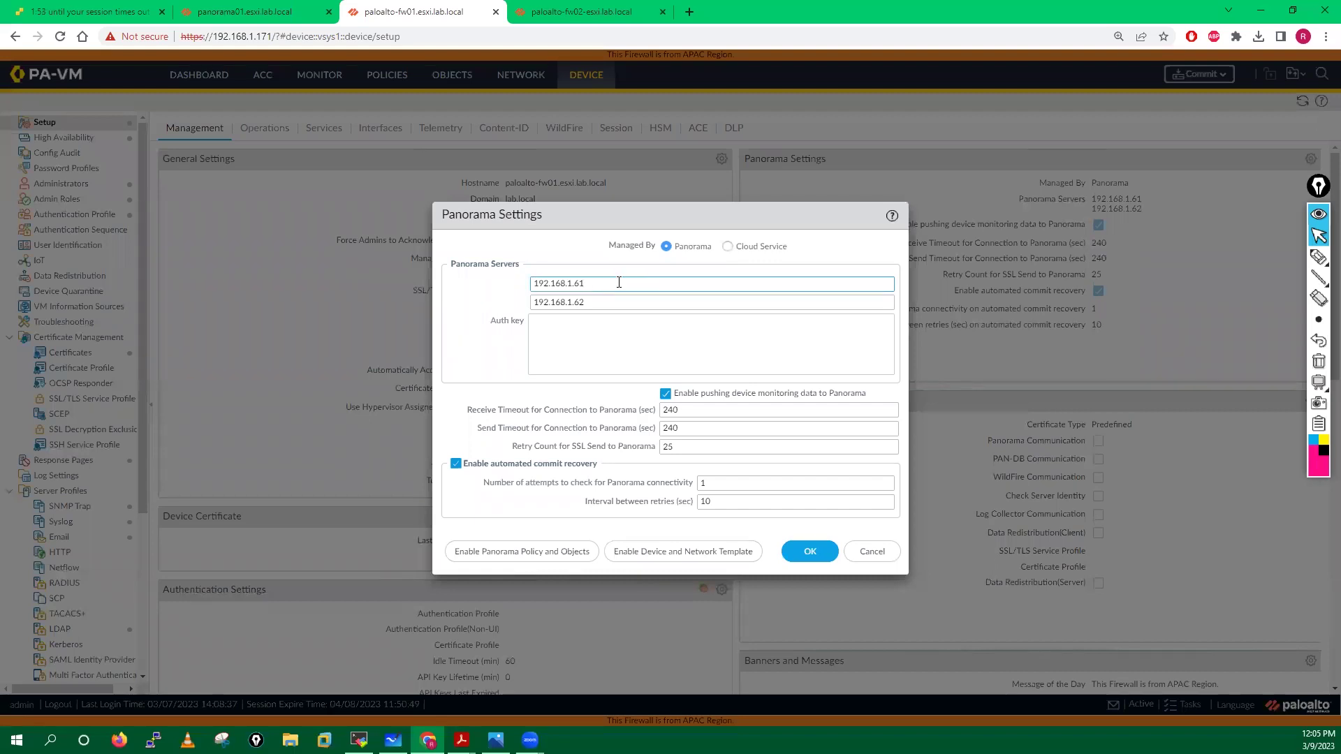
left_click_drag(619, 283, 510, 308)
key("BackSpace")
key("BackSpace")
left_click(478, 355)
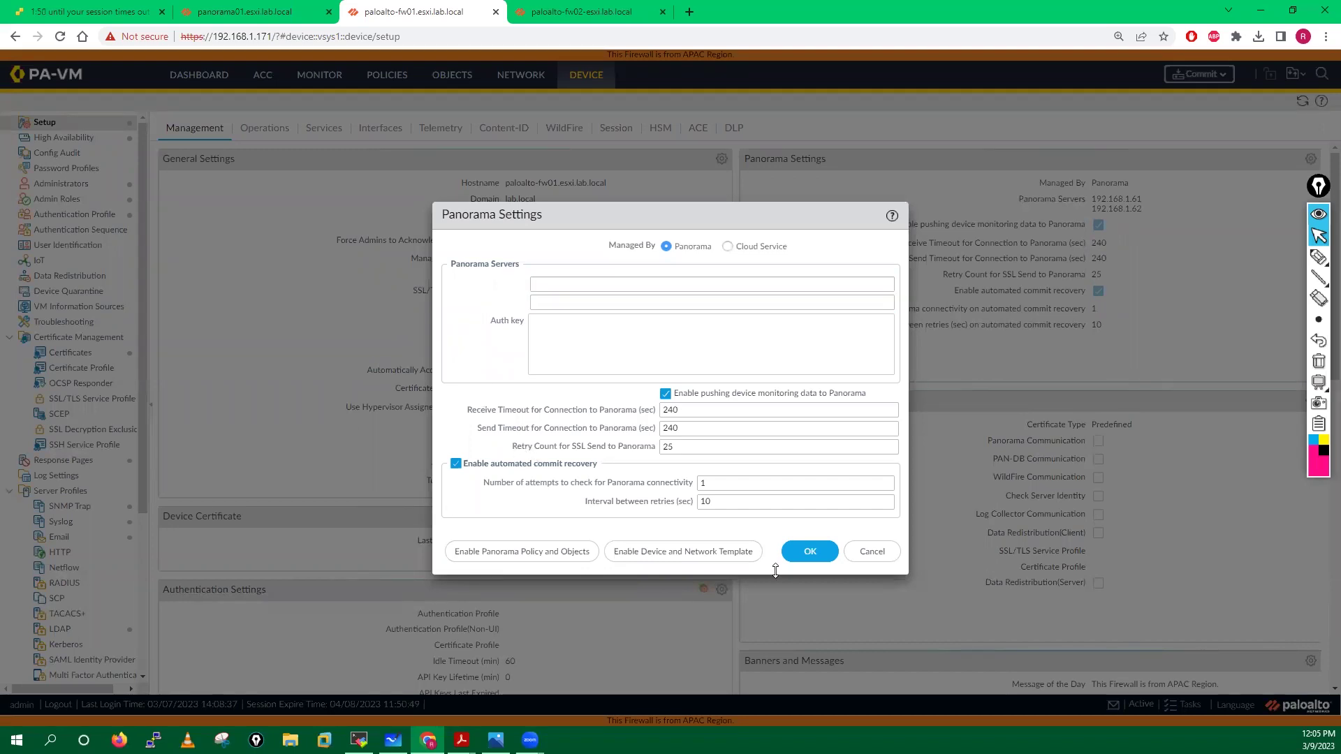
left_click(810, 554)
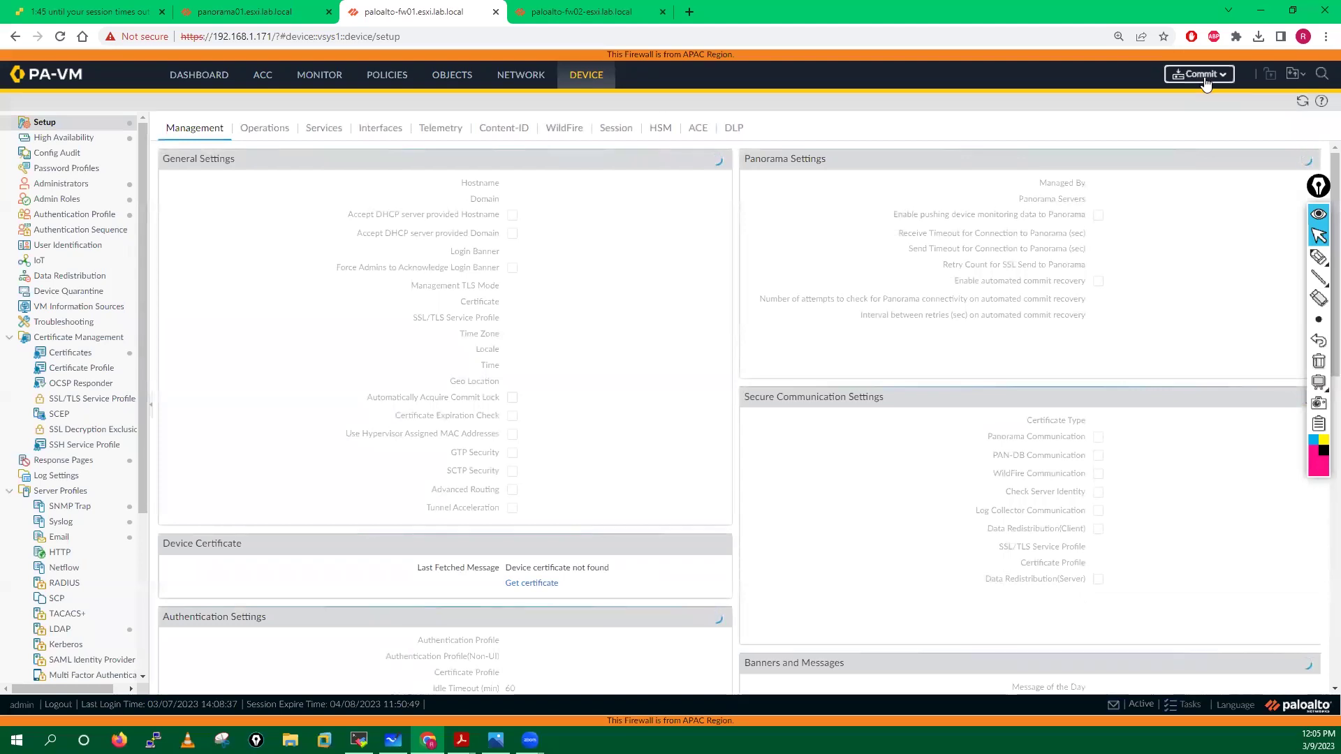
Try to commit only the changes made by admin on paloalto-fw01, and check the firewall's jobs in the Task Manager.
left_click(1199, 74)
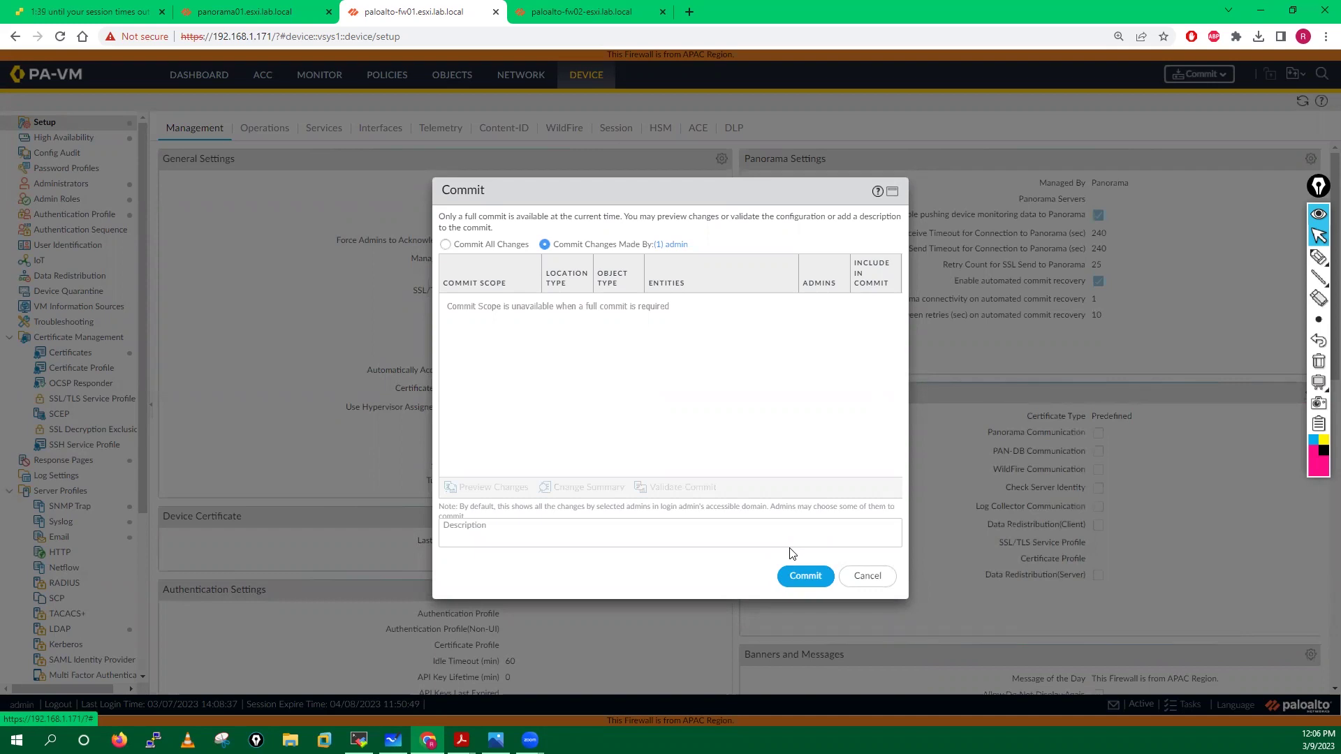
left_click(807, 579)
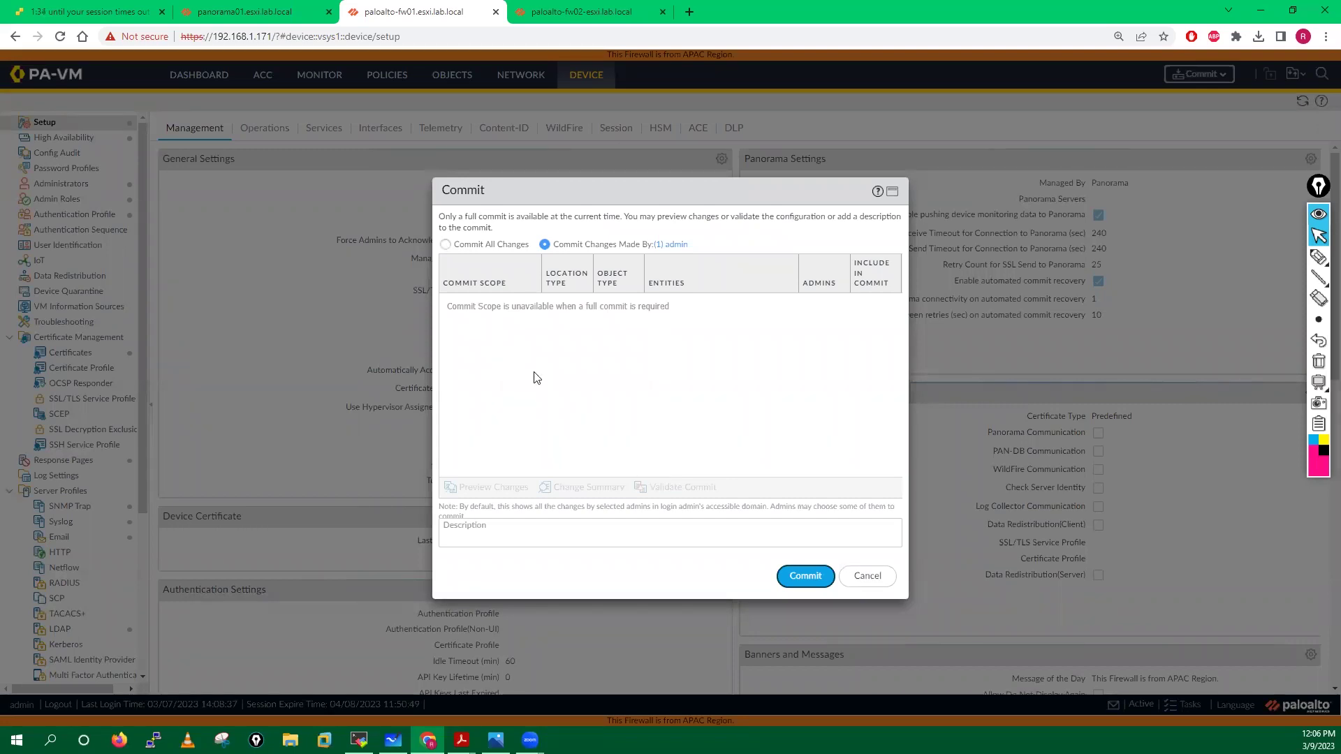
left_click(803, 577)
left_click_drag(638, 158, 639, 238)
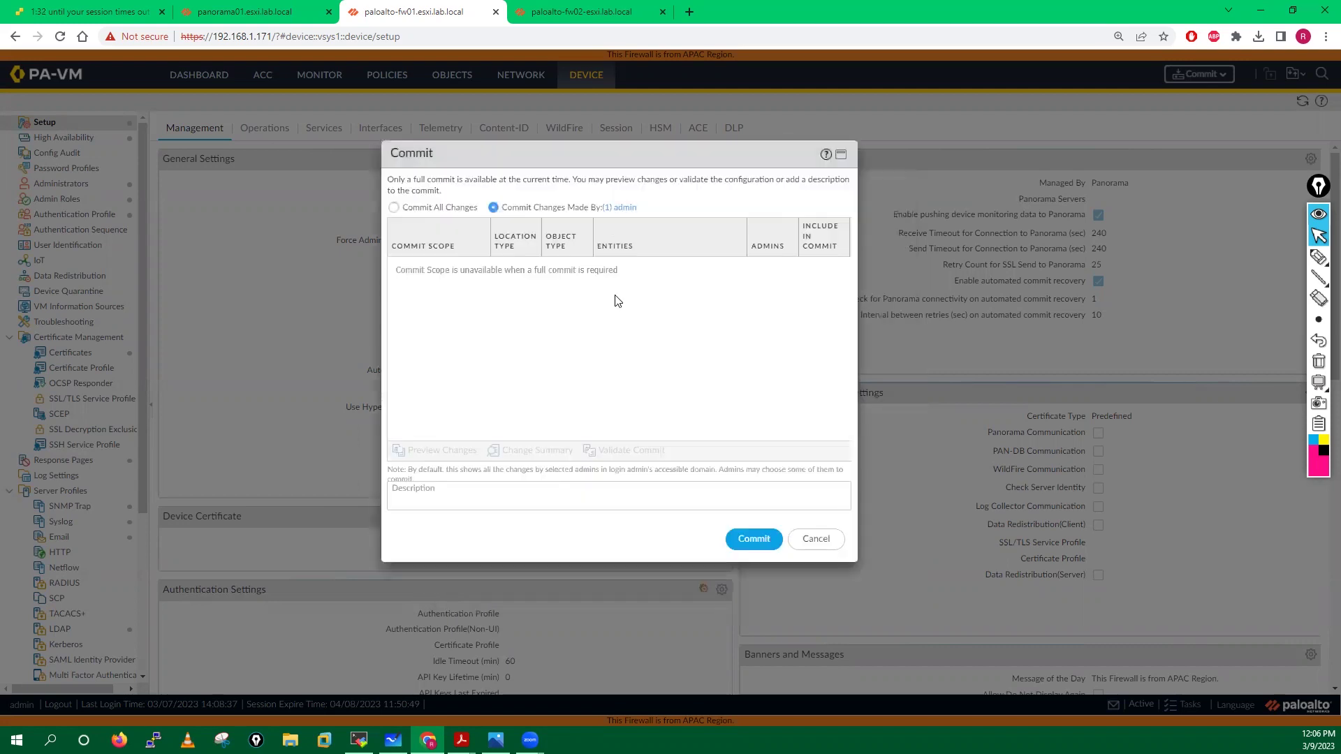
left_click(814, 540)
left_click(1187, 707)
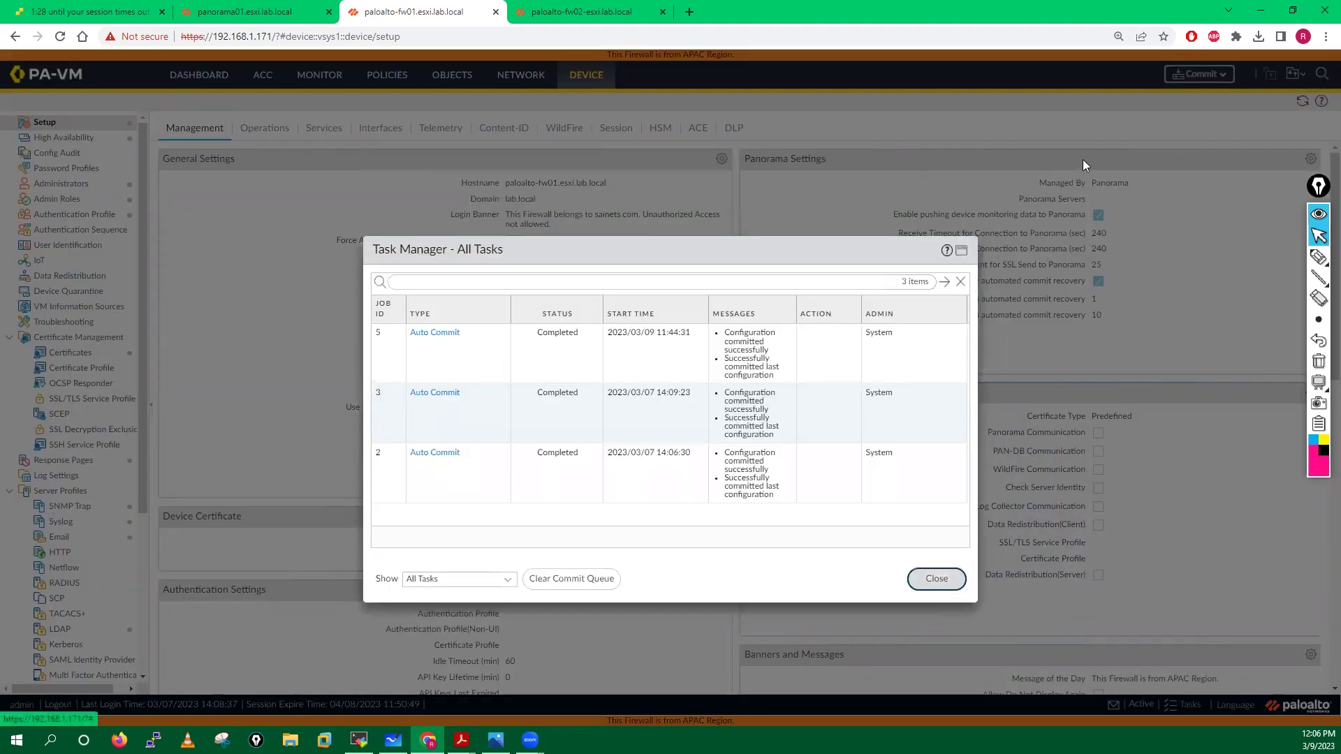
key("Escape")
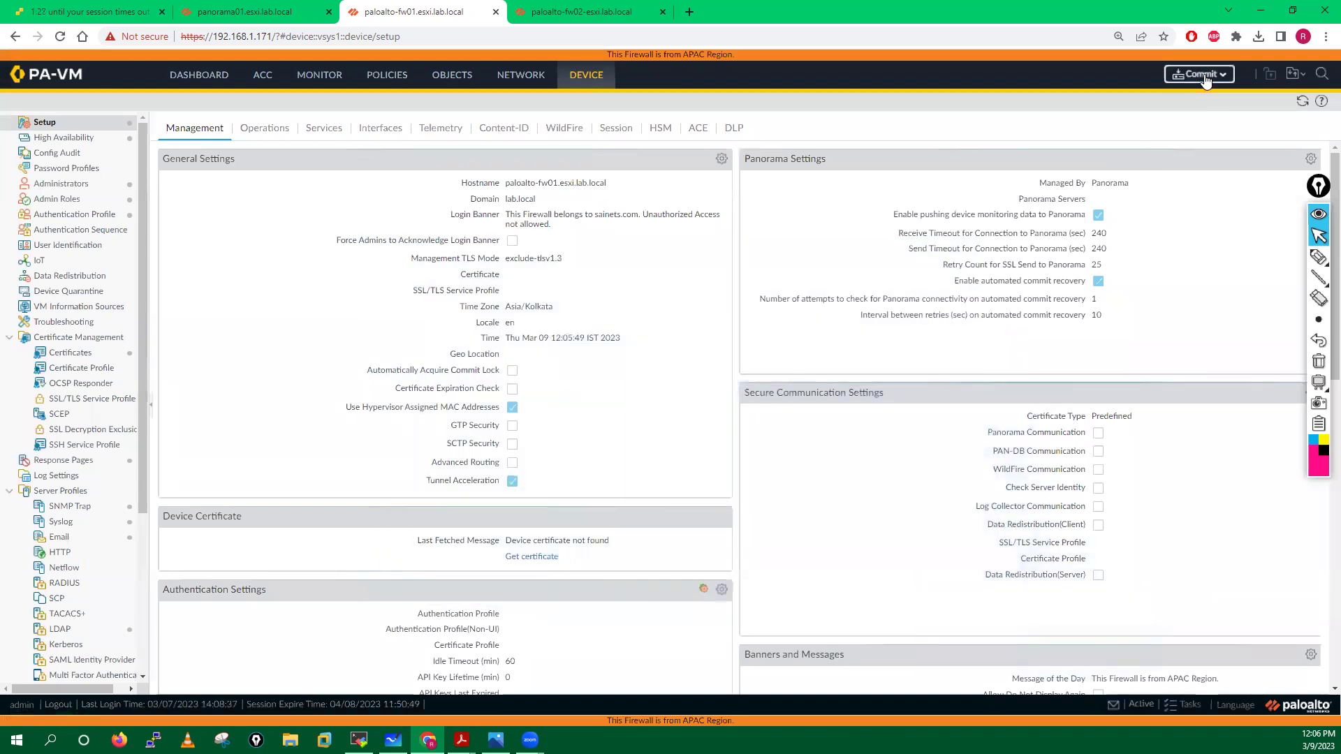
Commit all changes on paloalto-fw01.
left_click(1204, 74)
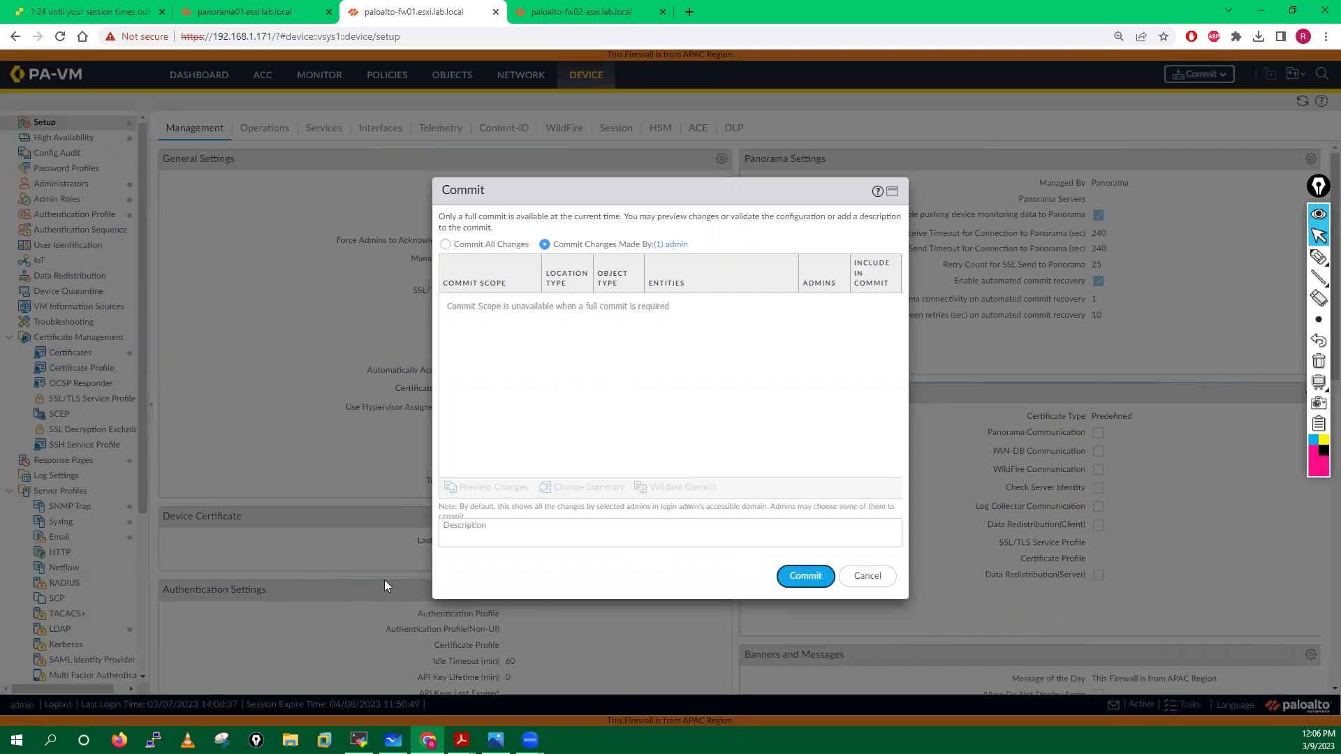
left_click(445, 244)
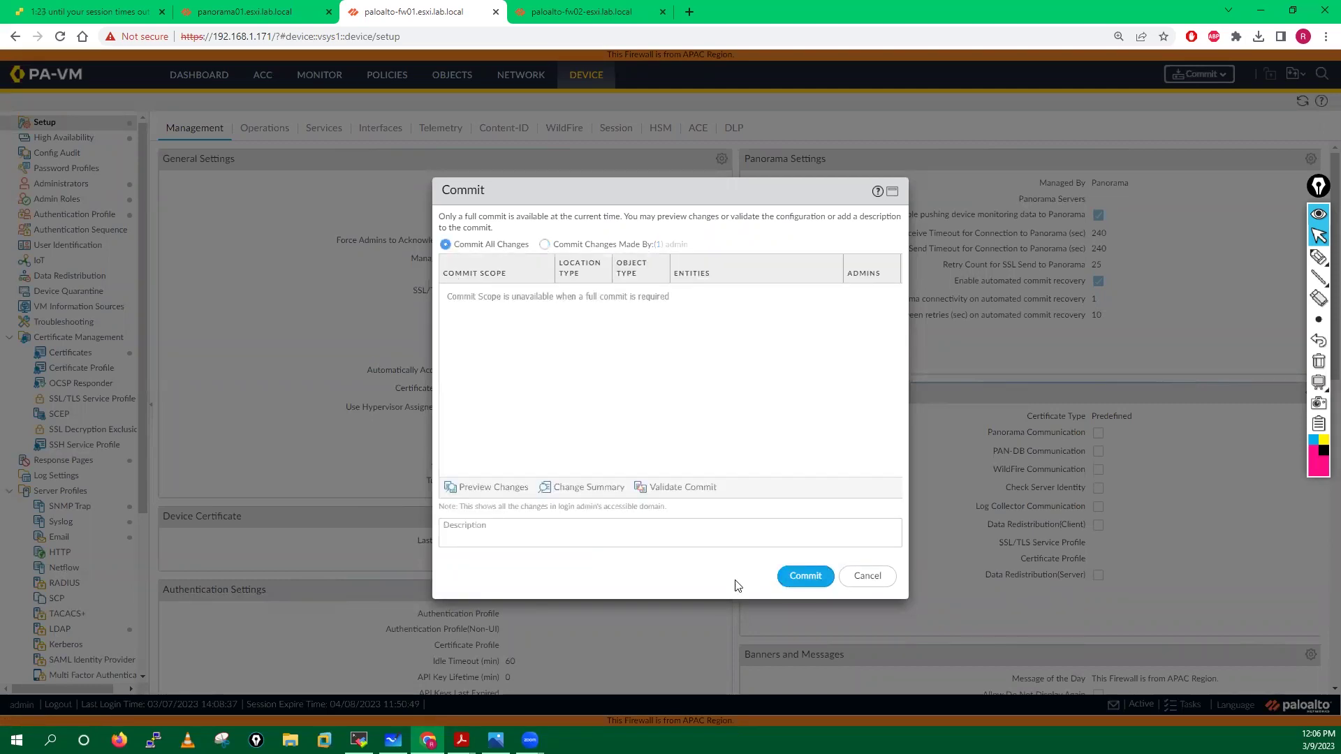
left_click(790, 578)
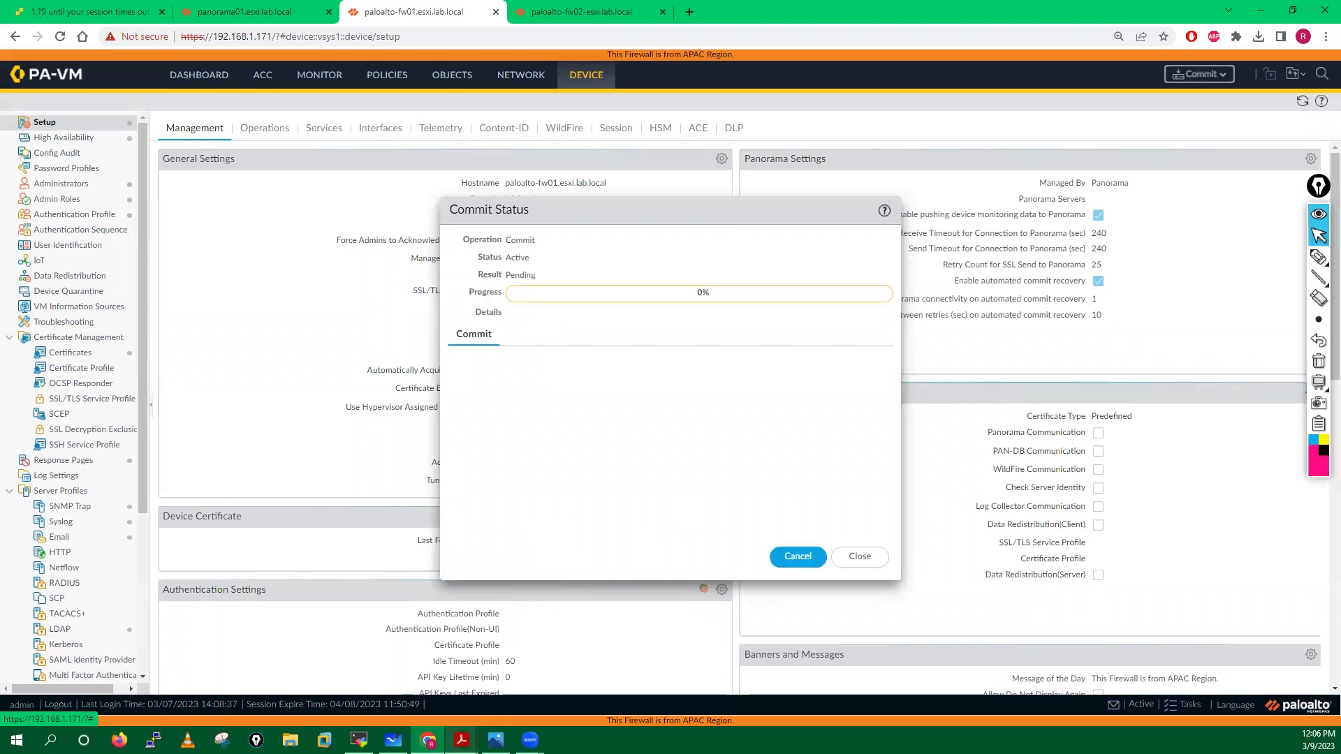
Switch to the Acrobat guide and read step 7 on saving a named Panorama configuration snapshot with its device groups and templates.
left_click(462, 739)
left_click(461, 681)
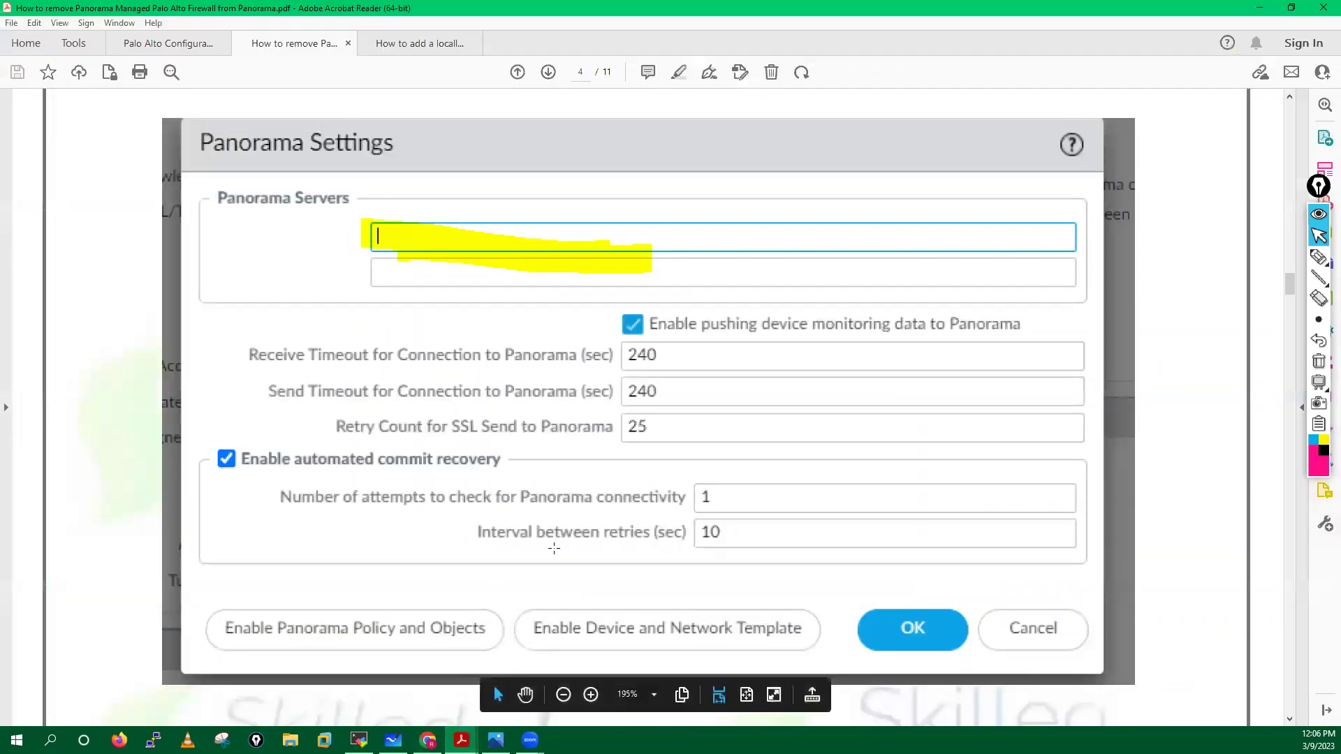
scroll(554, 548, "down", 10)
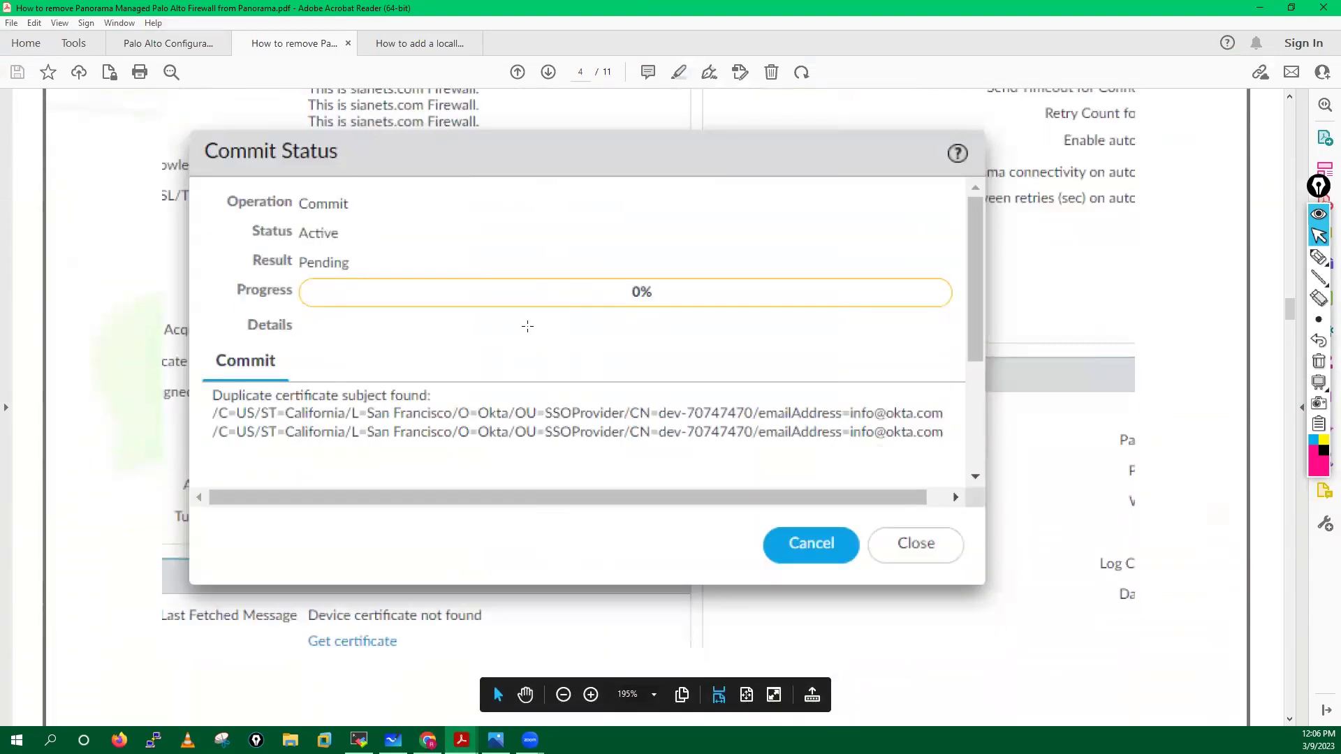
scroll(527, 326, "down", 15)
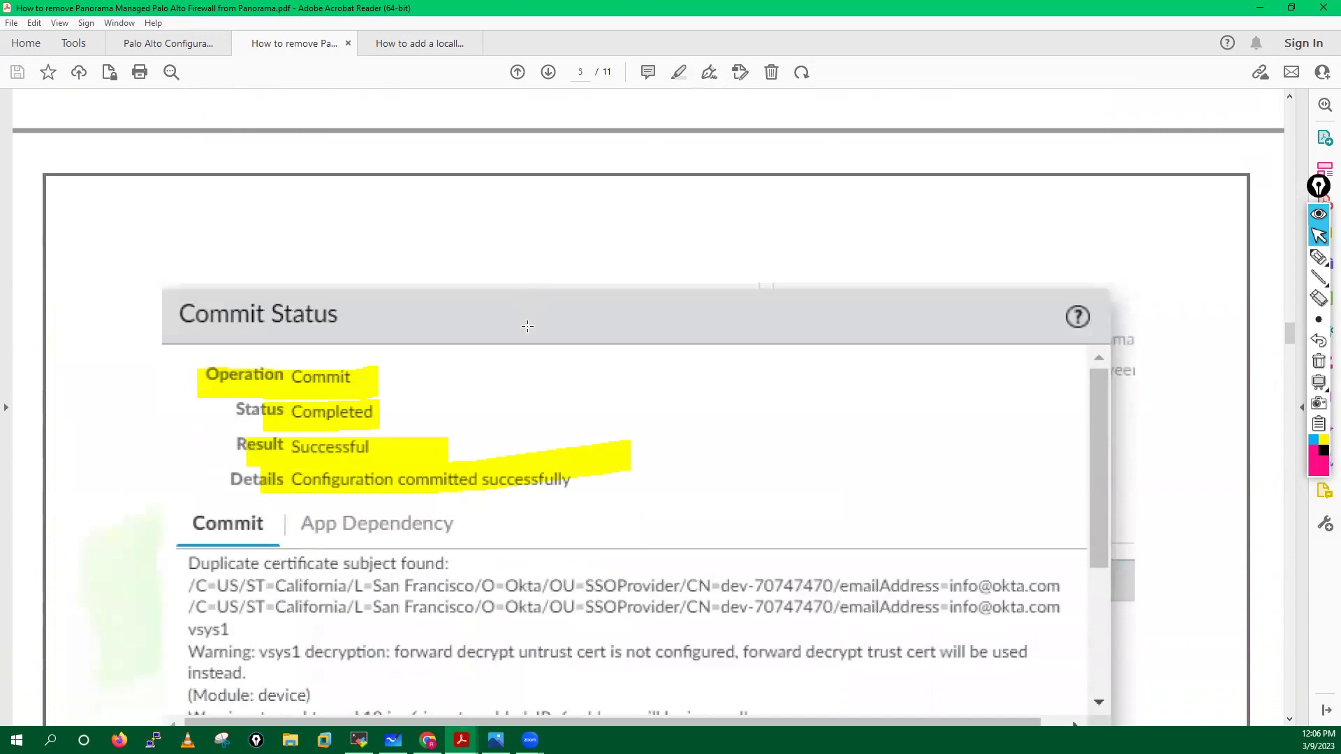
scroll(528, 326, "down", 8)
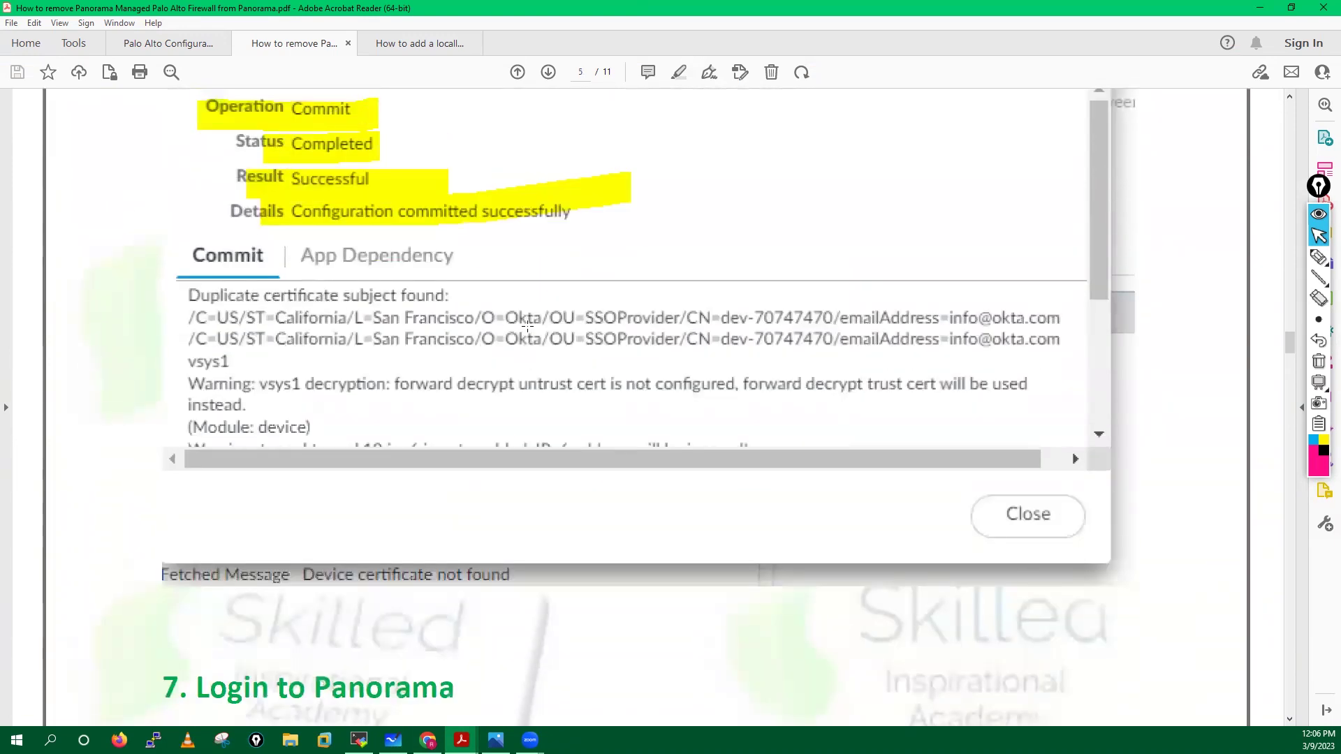
scroll(512, 357, "down", 2)
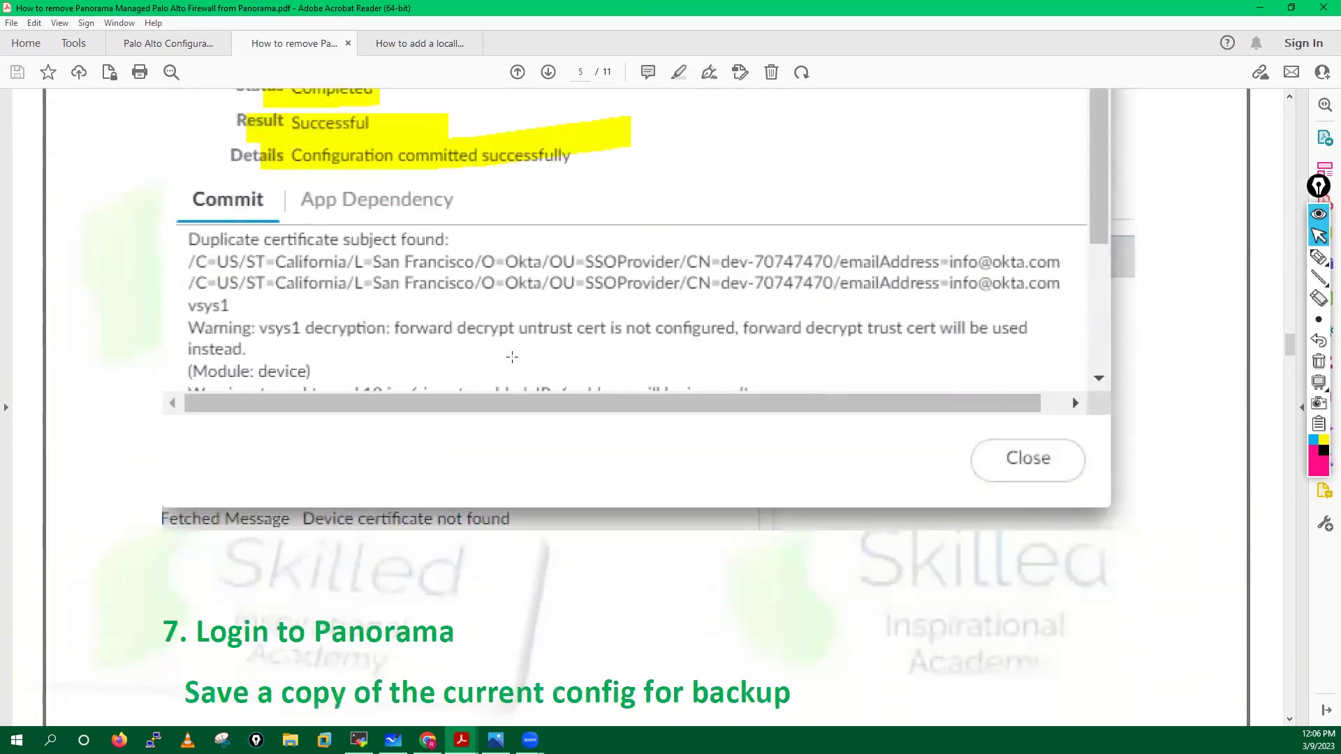
scroll(512, 357, "down", 14)
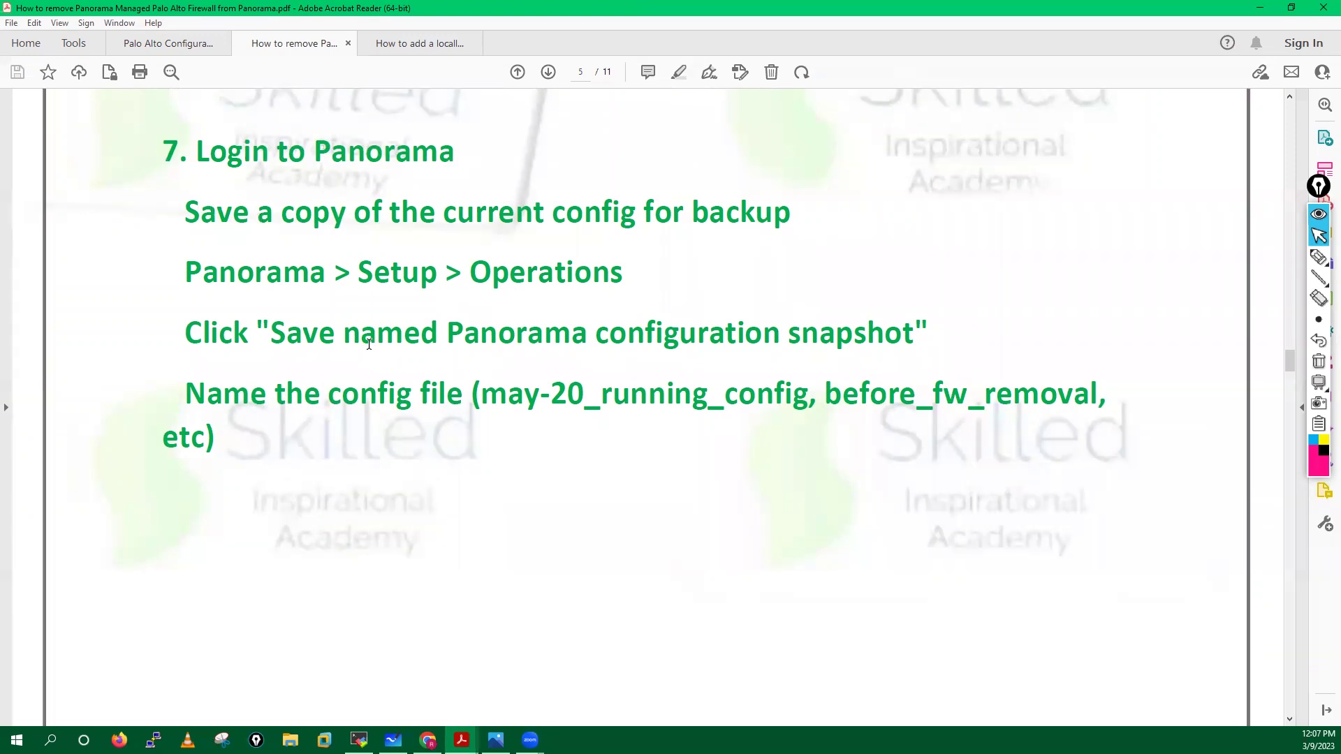
scroll(369, 344, "down", 2)
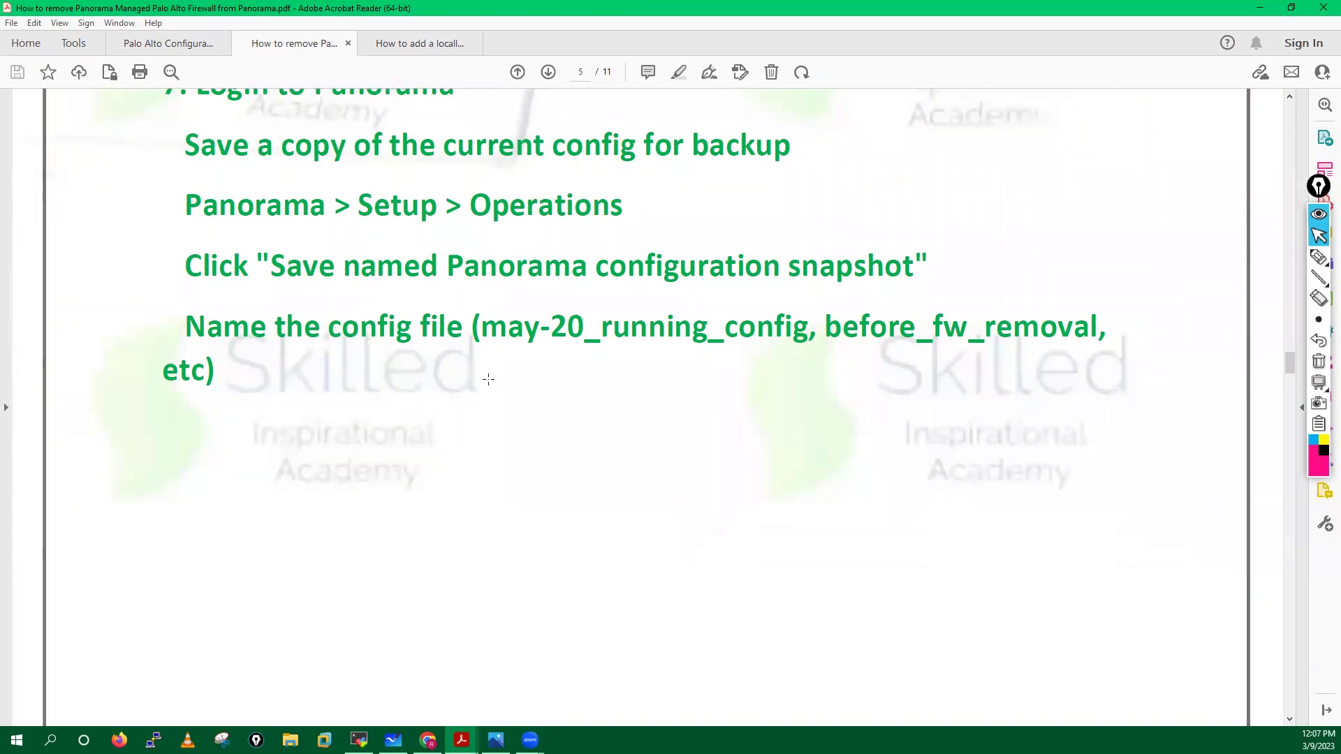
scroll(488, 379, "down", 20)
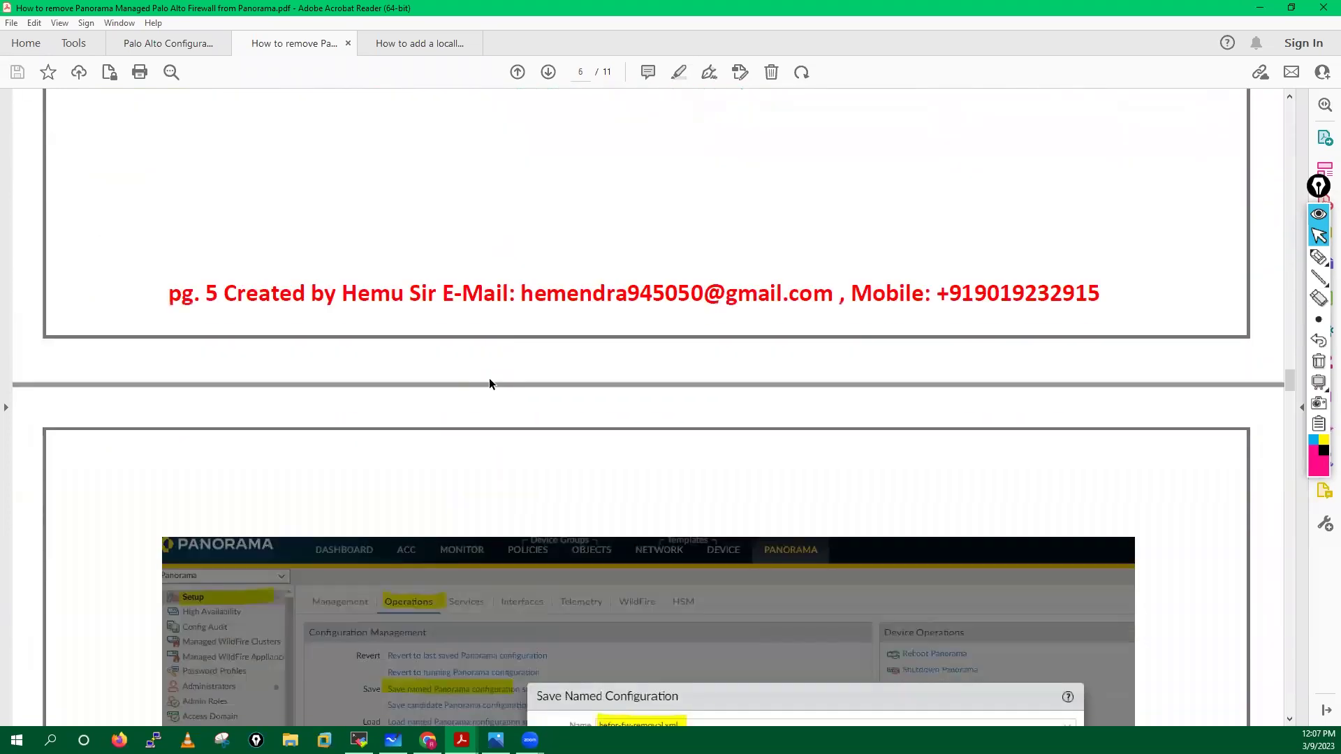
scroll(488, 378, "down", 6)
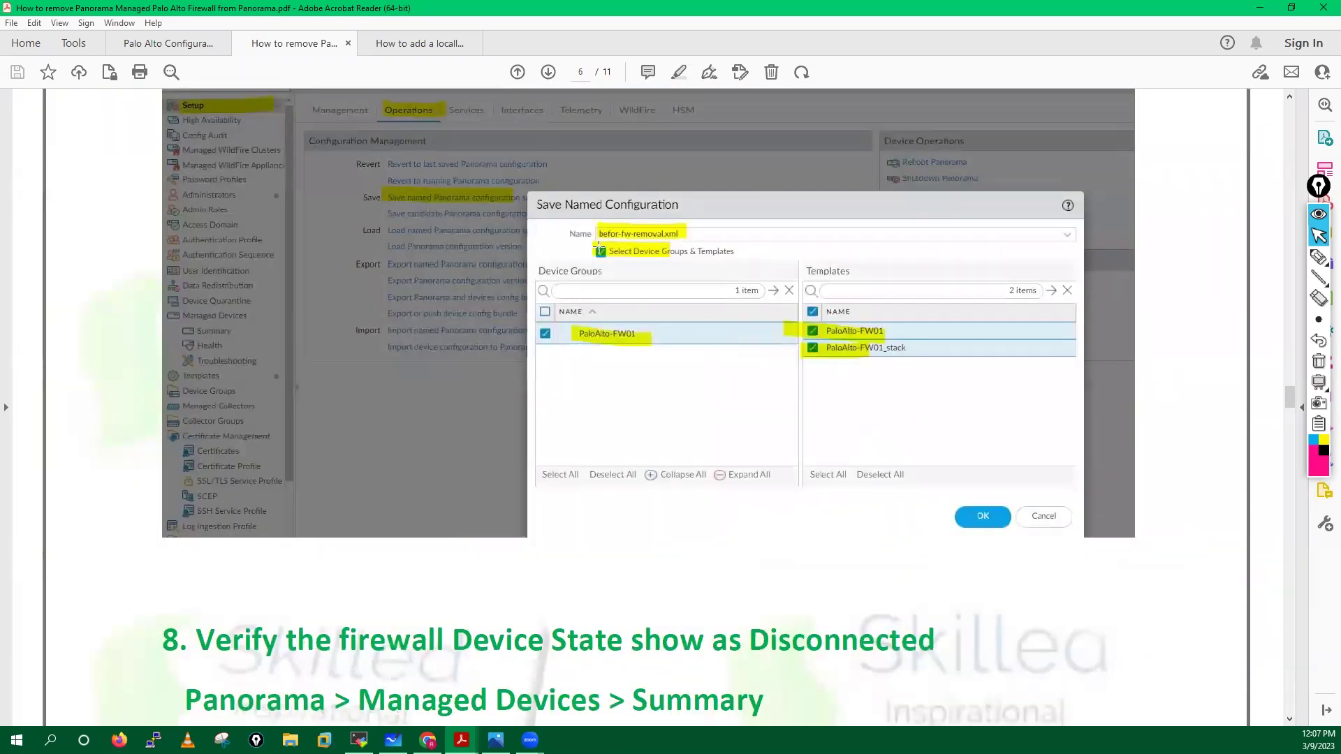
scroll(663, 355, "down", 1)
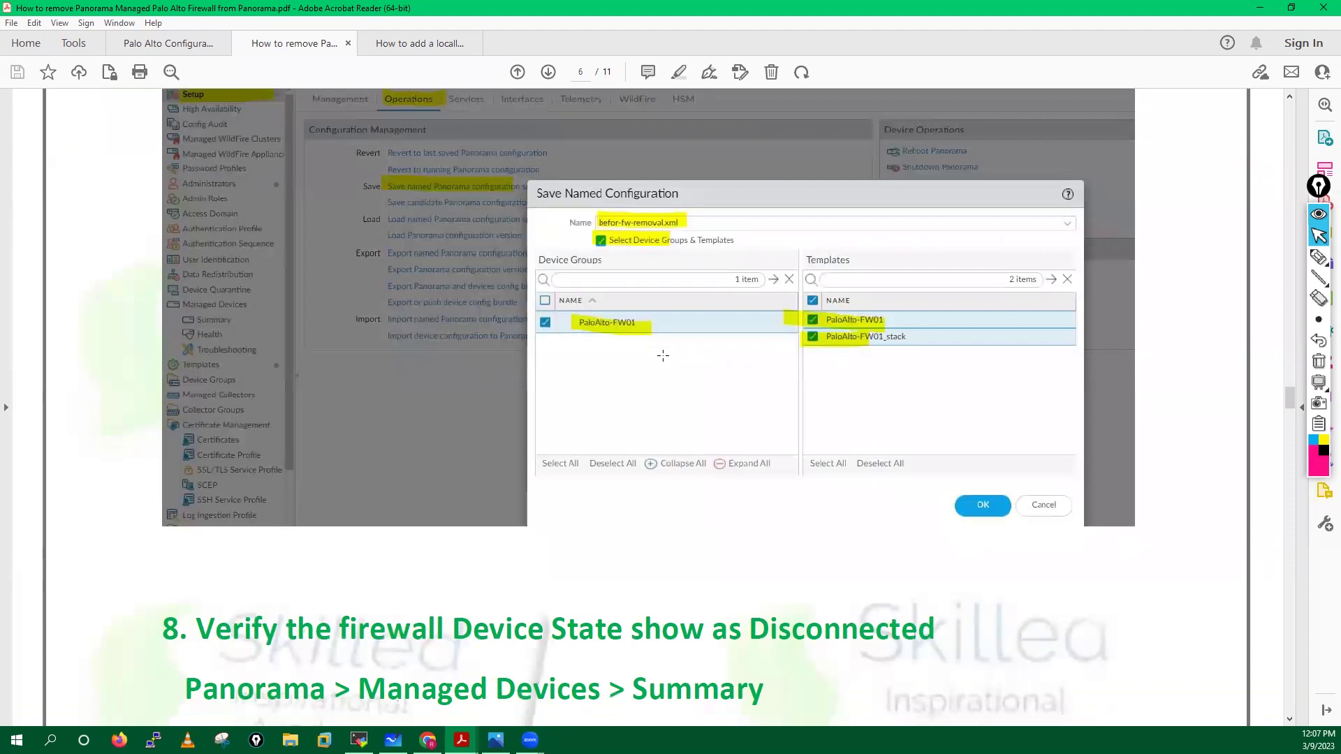
Read step 8 on verifying the firewall's device state, preview the template stack instructions, and return to the commit status example.
scroll(663, 356, "down", 8)
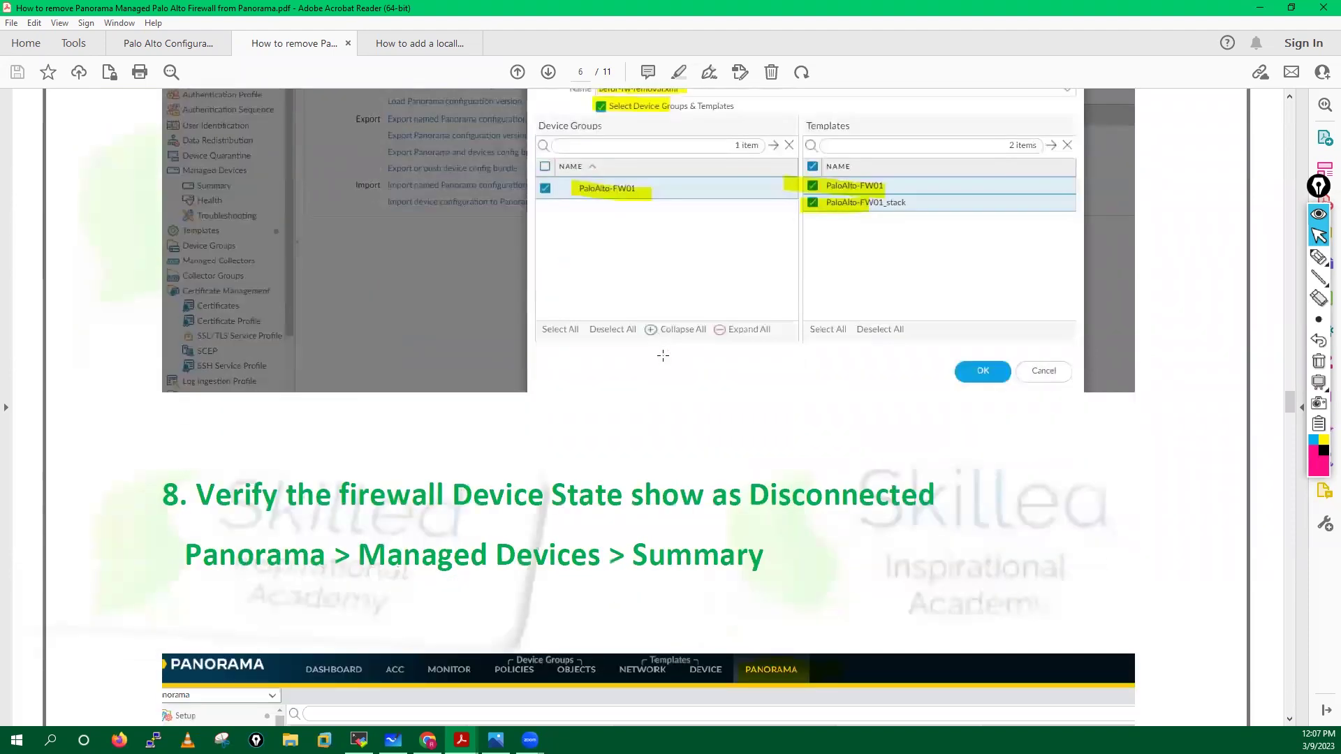
scroll(677, 413, "down", 5)
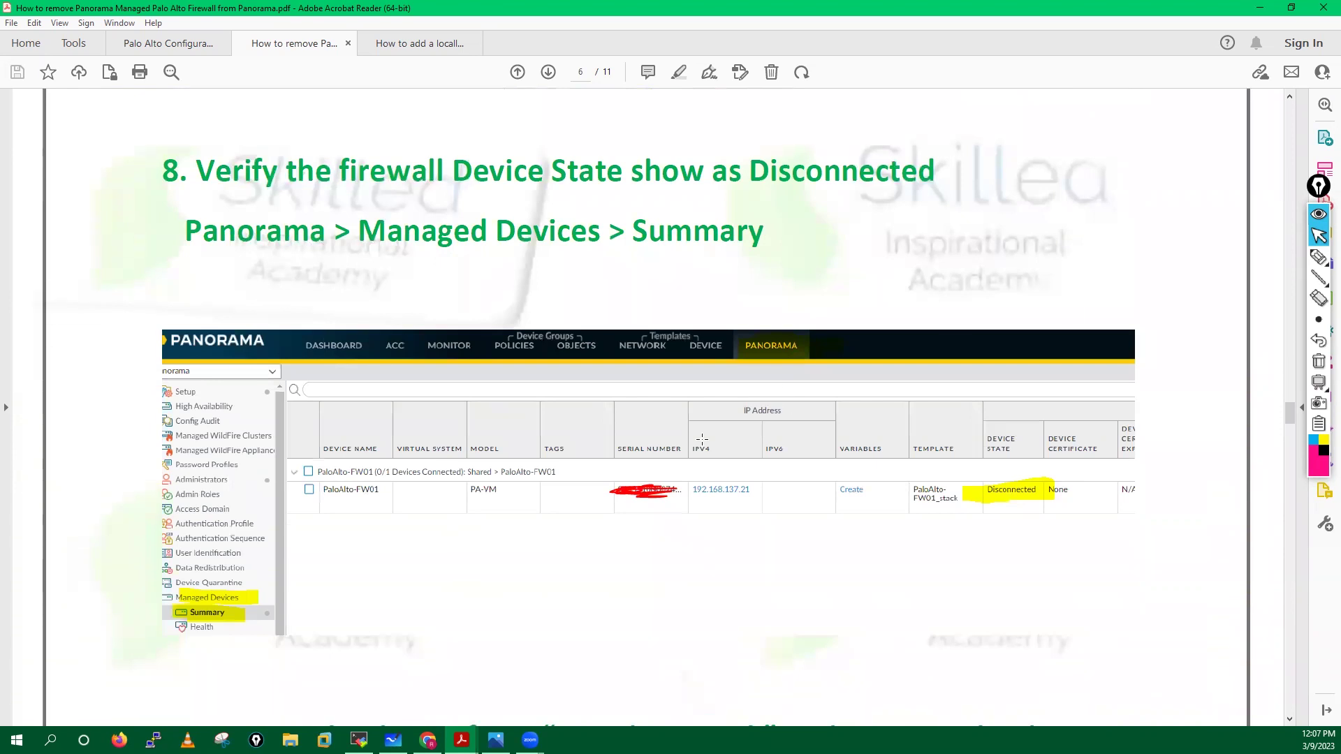
scroll(702, 438, "down", 20)
scroll(702, 439, "down", 3)
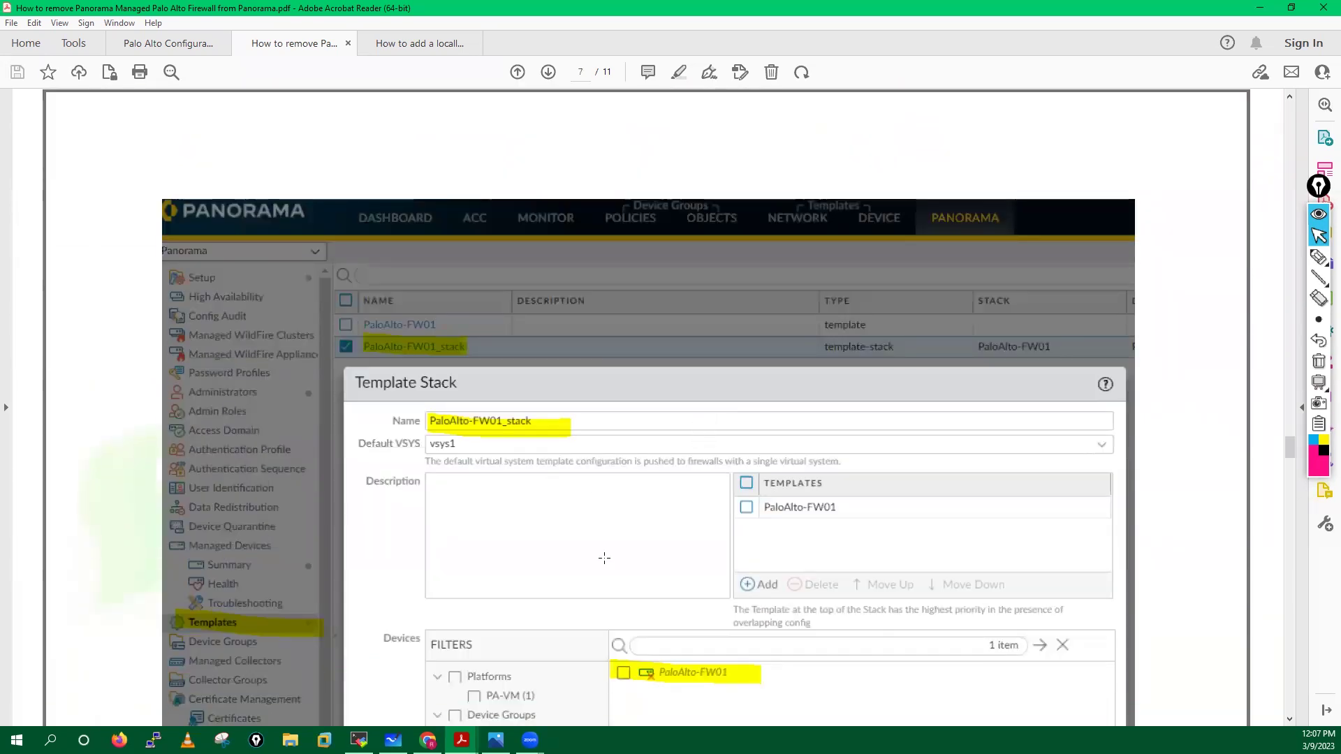
scroll(604, 559, "down", 3)
scroll(604, 559, "up", 20)
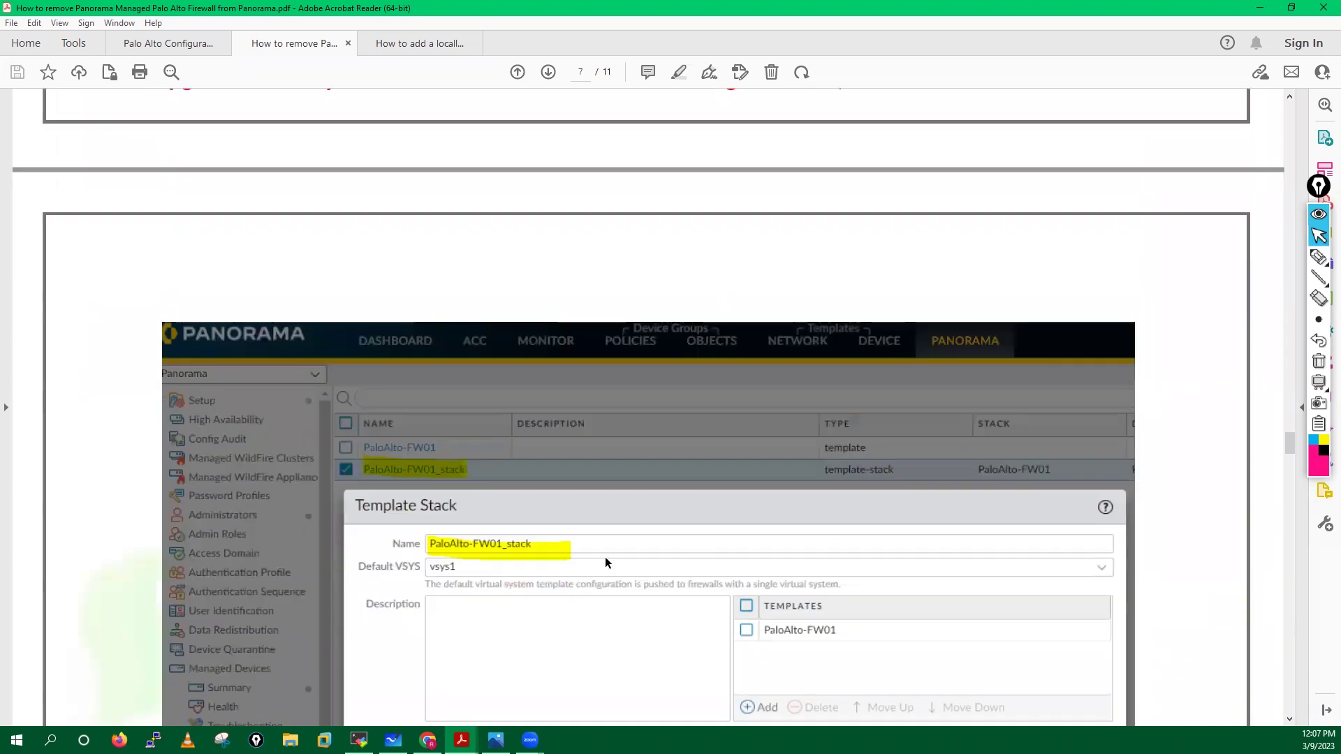
scroll(604, 557, "up", 20)
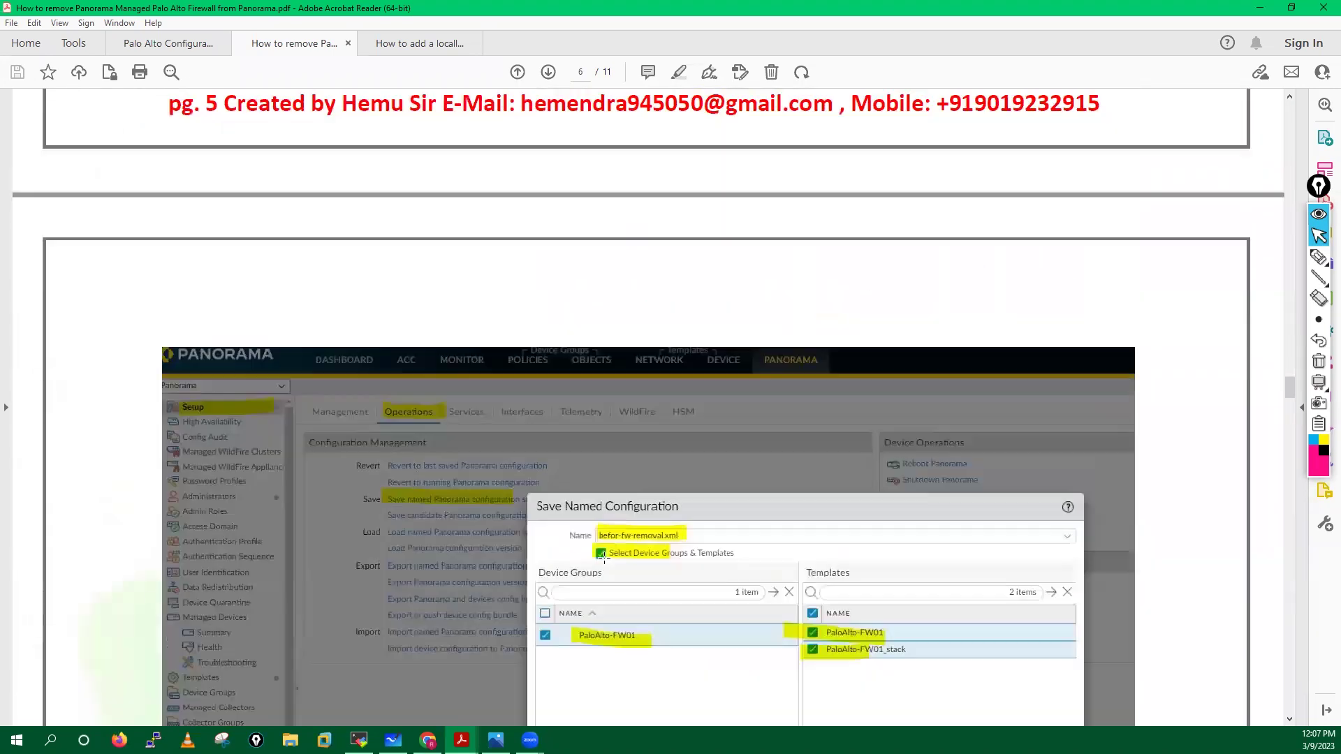
scroll(604, 558, "up", 15)
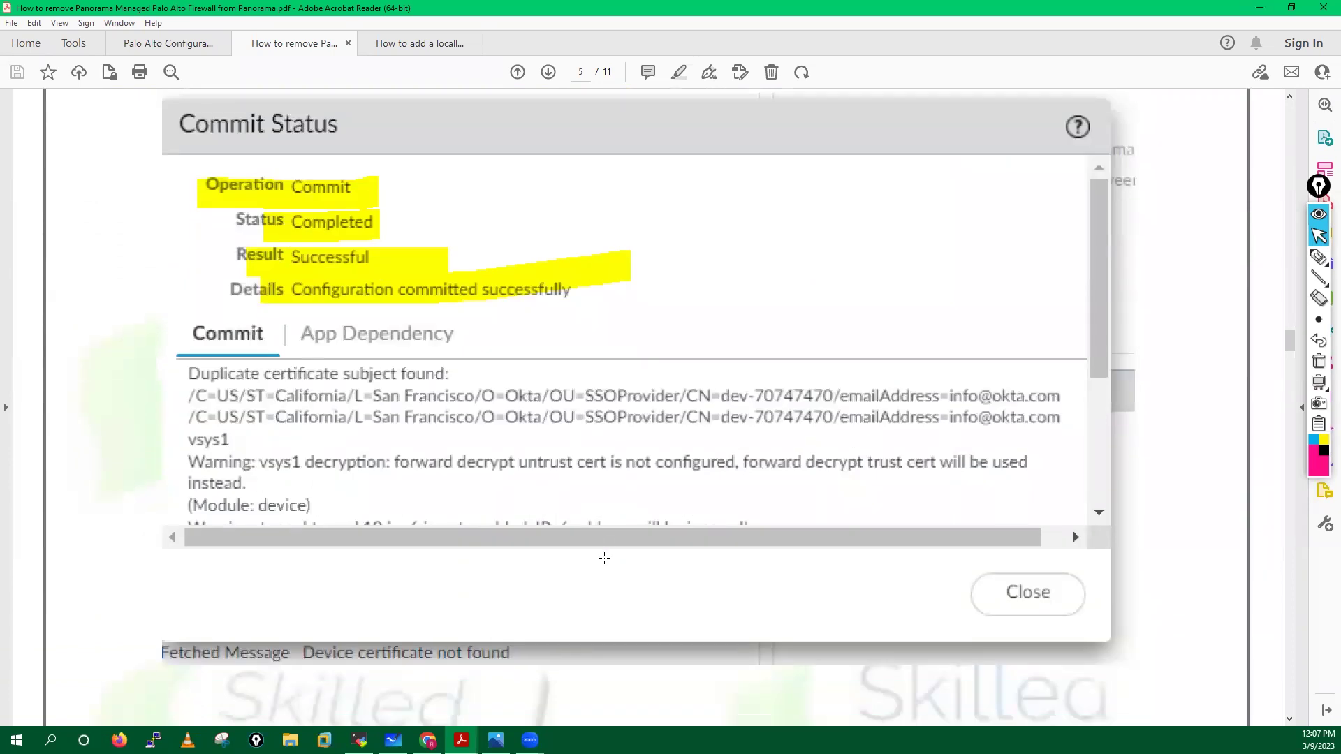
Switch to Chrome, close the commit status, and check the High Availability status on paloalto-fw01's dashboard.
left_click(427, 740)
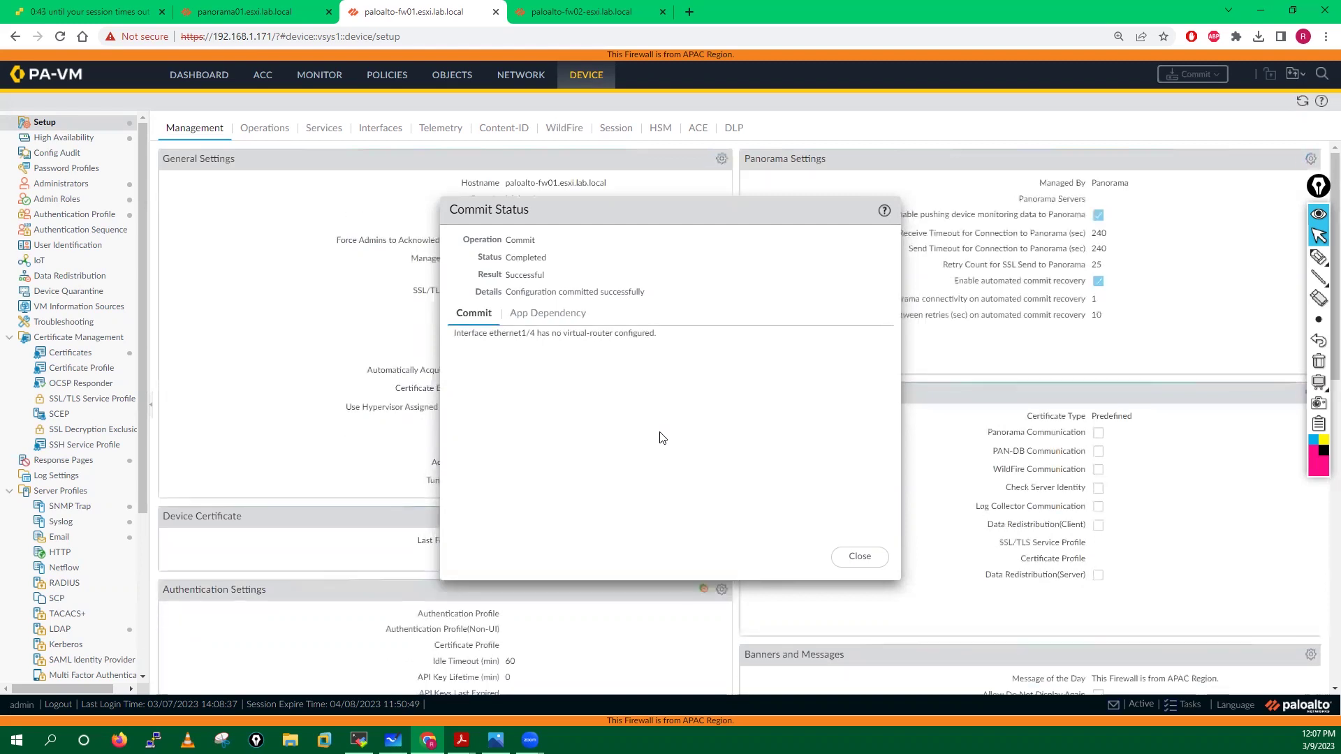
left_click(860, 557)
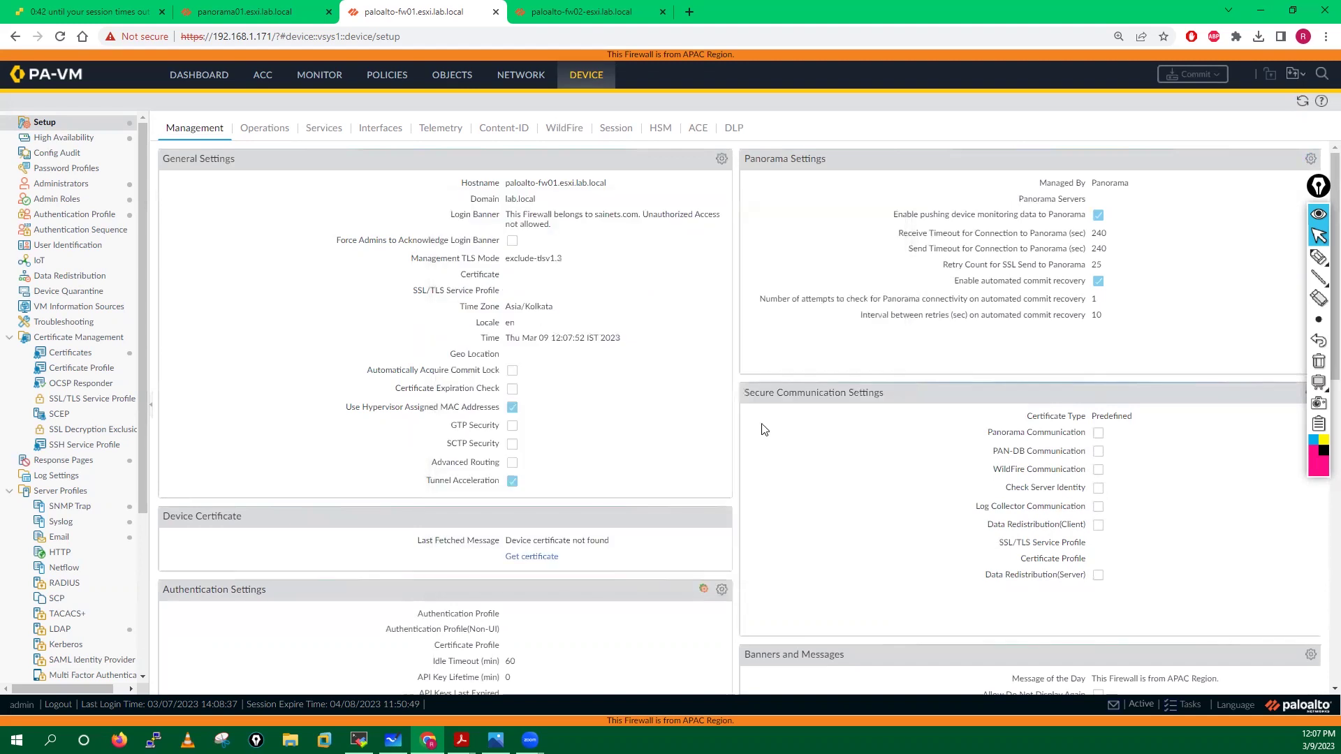
left_click(568, 8)
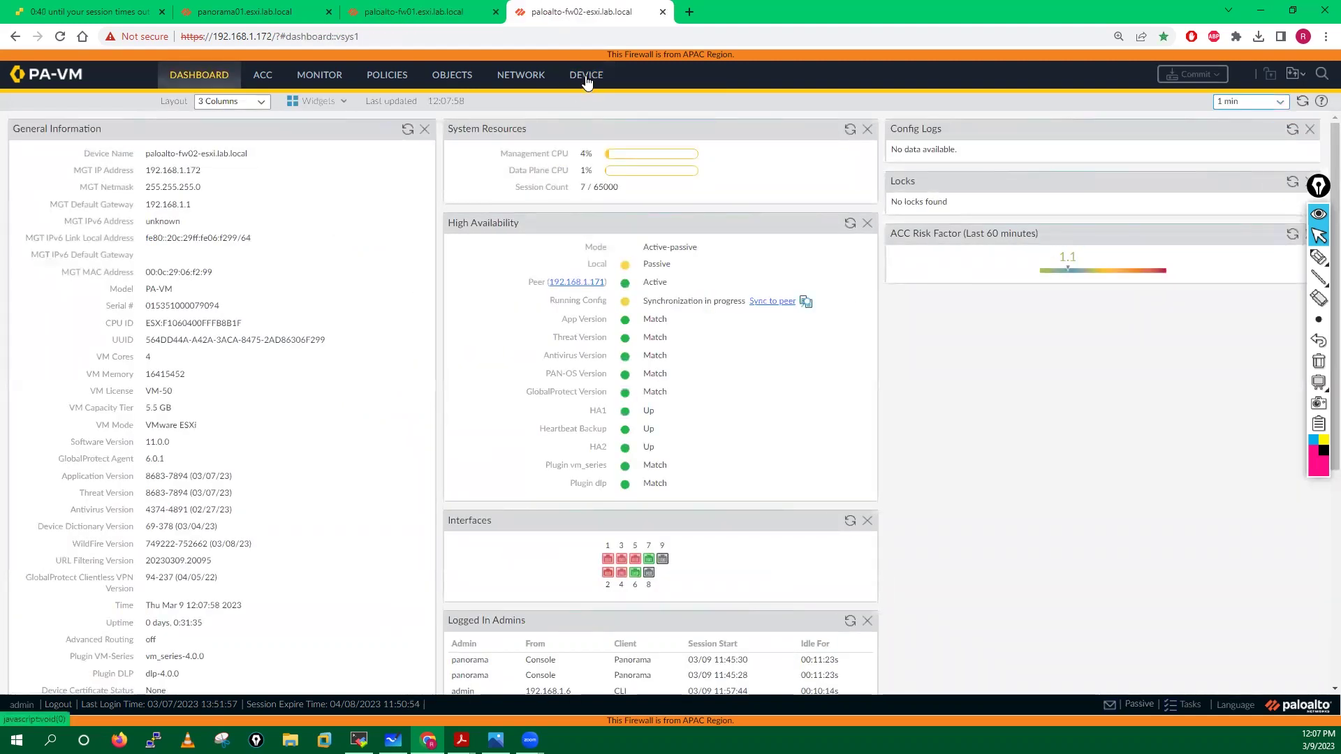
left_click(414, 11)
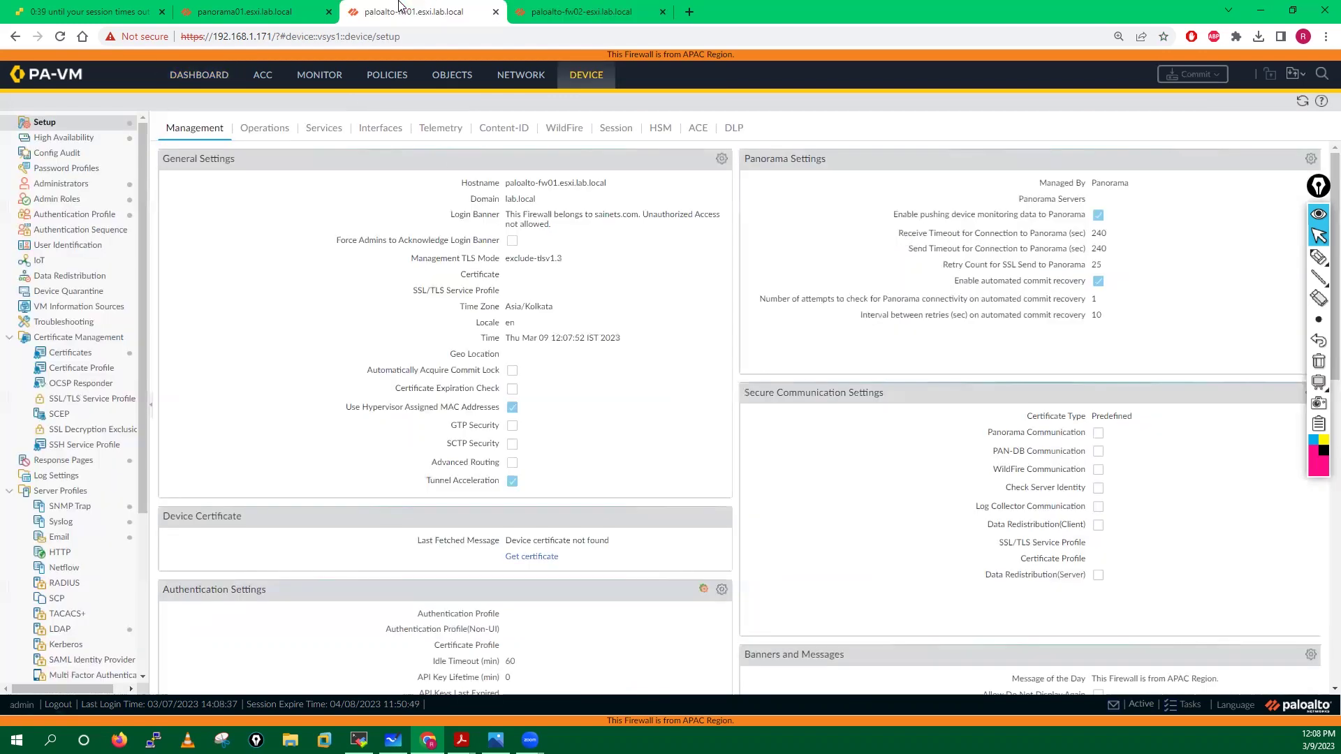
left_click(198, 74)
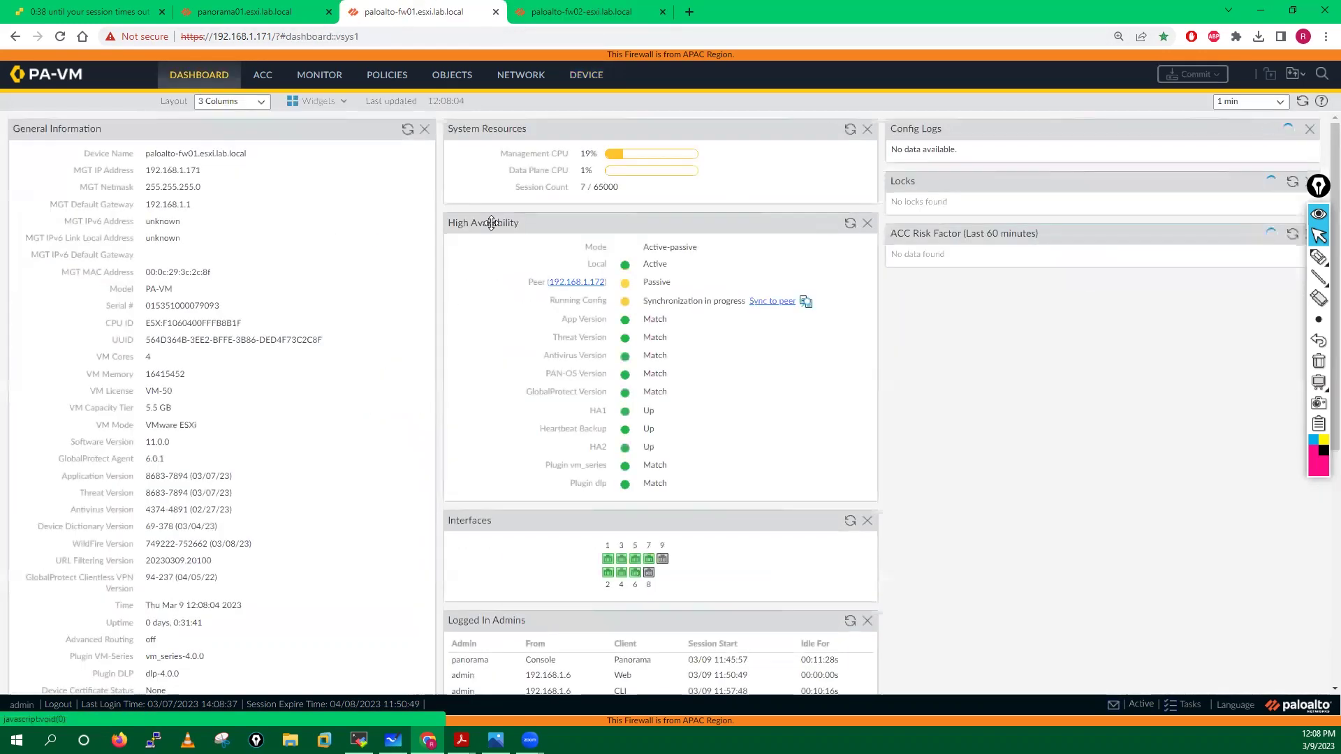
left_click(851, 224)
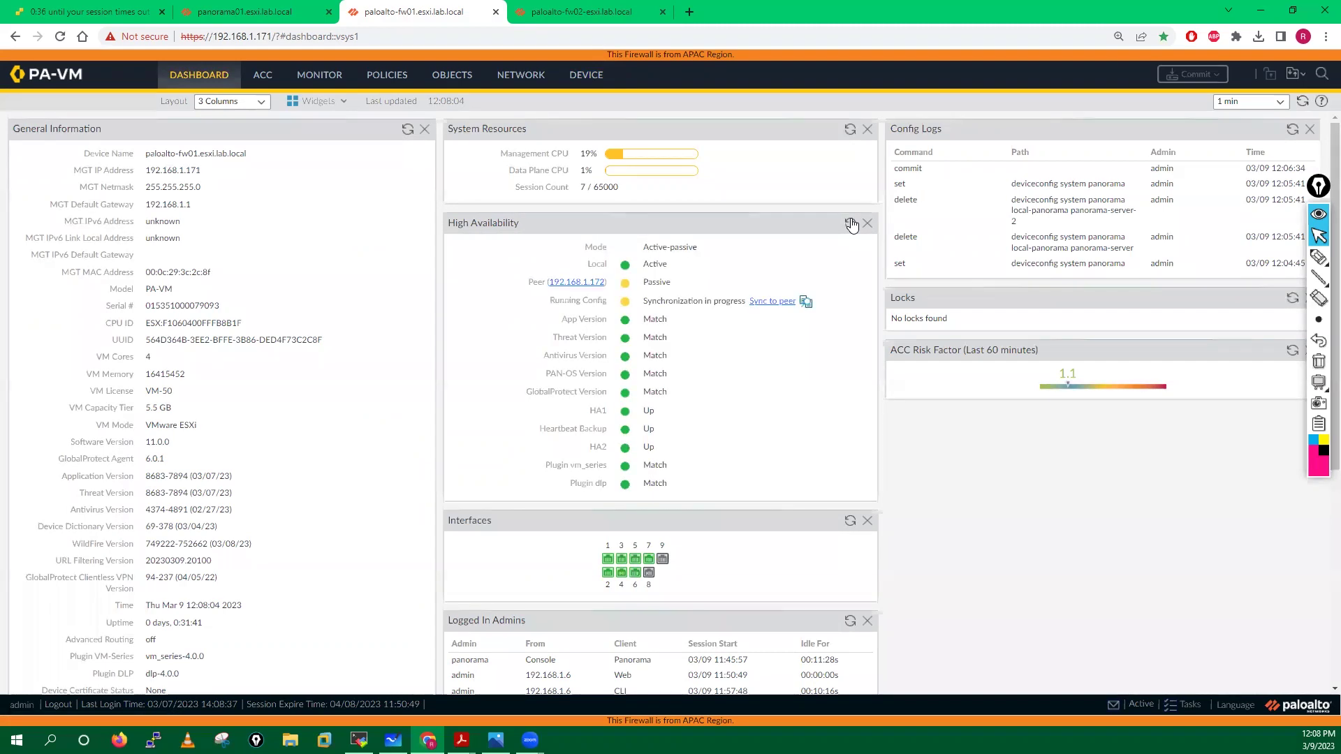
Check the Panorama Settings on paloalto-fw02 and refresh the High Availability status on paloalto-fw01's dashboard.
left_click(582, 12)
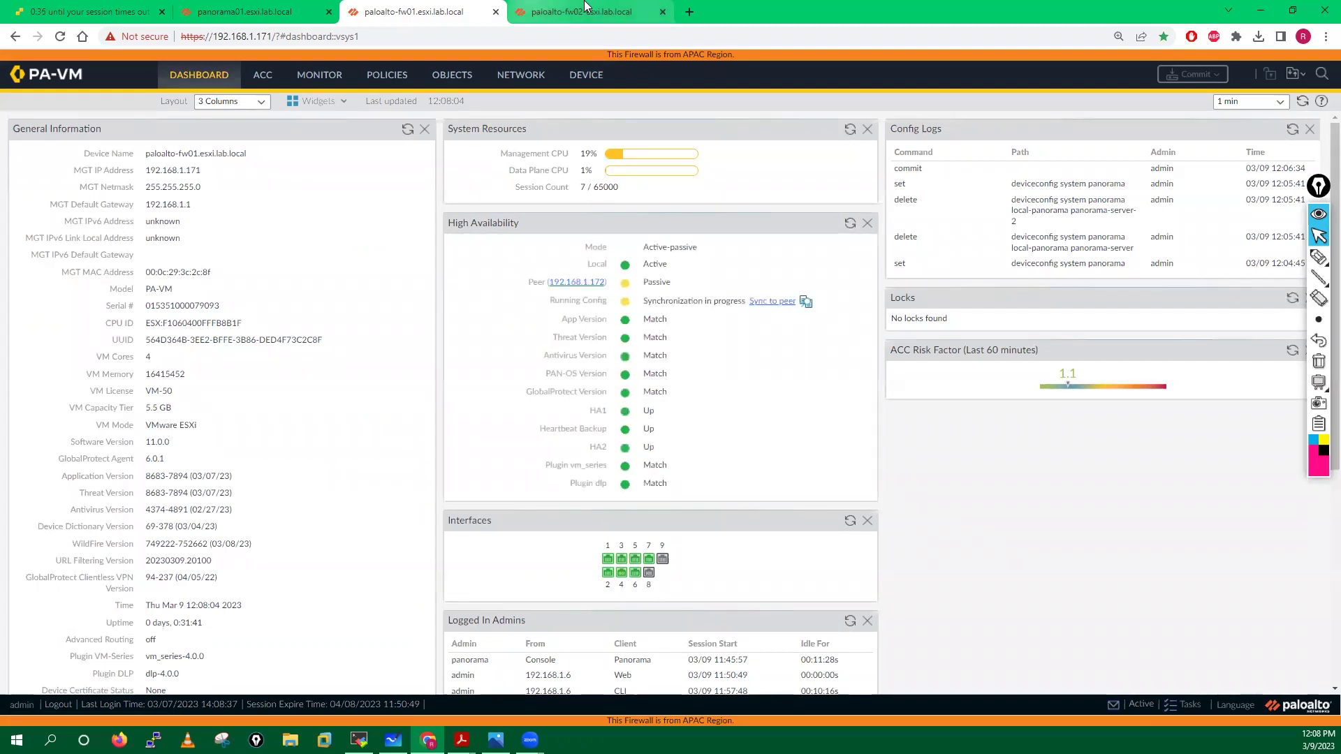
left_click(586, 75)
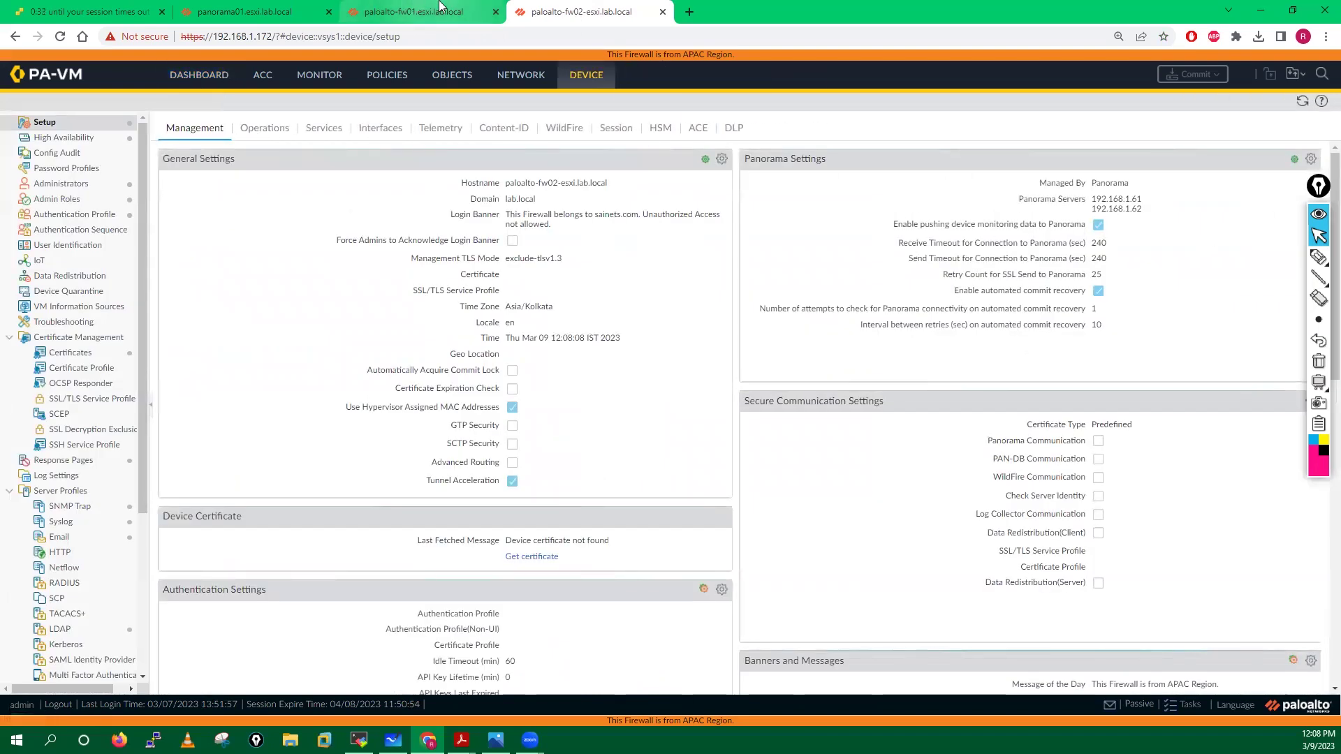
left_click(414, 12)
left_click(852, 226)
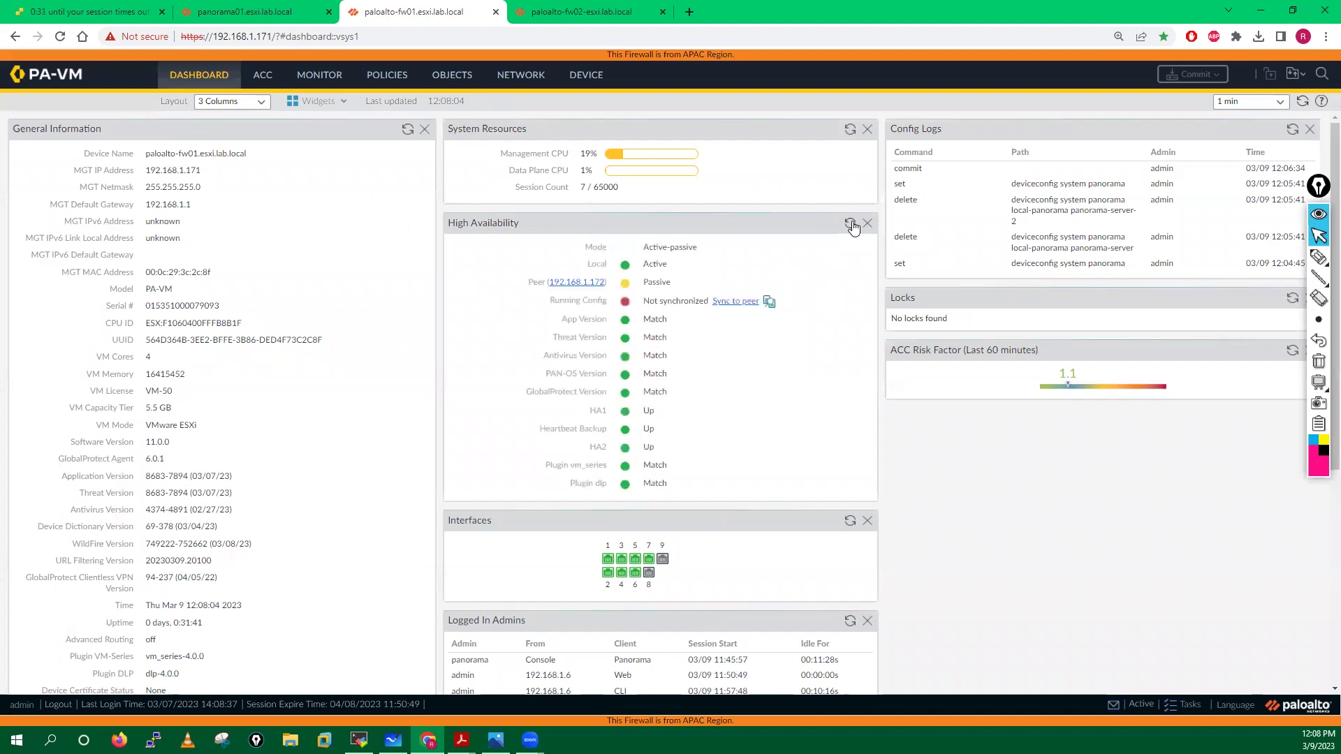
left_click(849, 224)
left_click(850, 224)
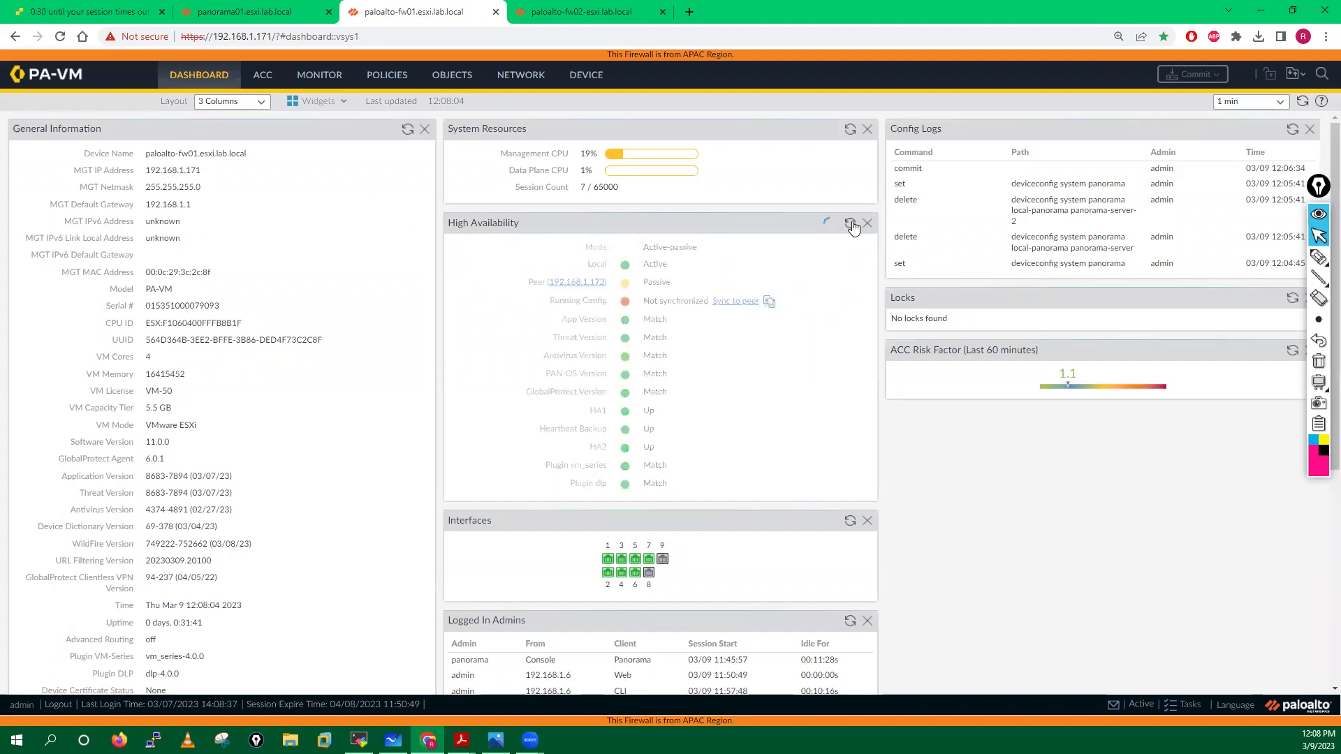
left_click(851, 224)
left_click(851, 225)
Switch to paloalto-fw02 and read the job details of the Synchronize HA Peer task, including its error lines.
left_click(566, 8)
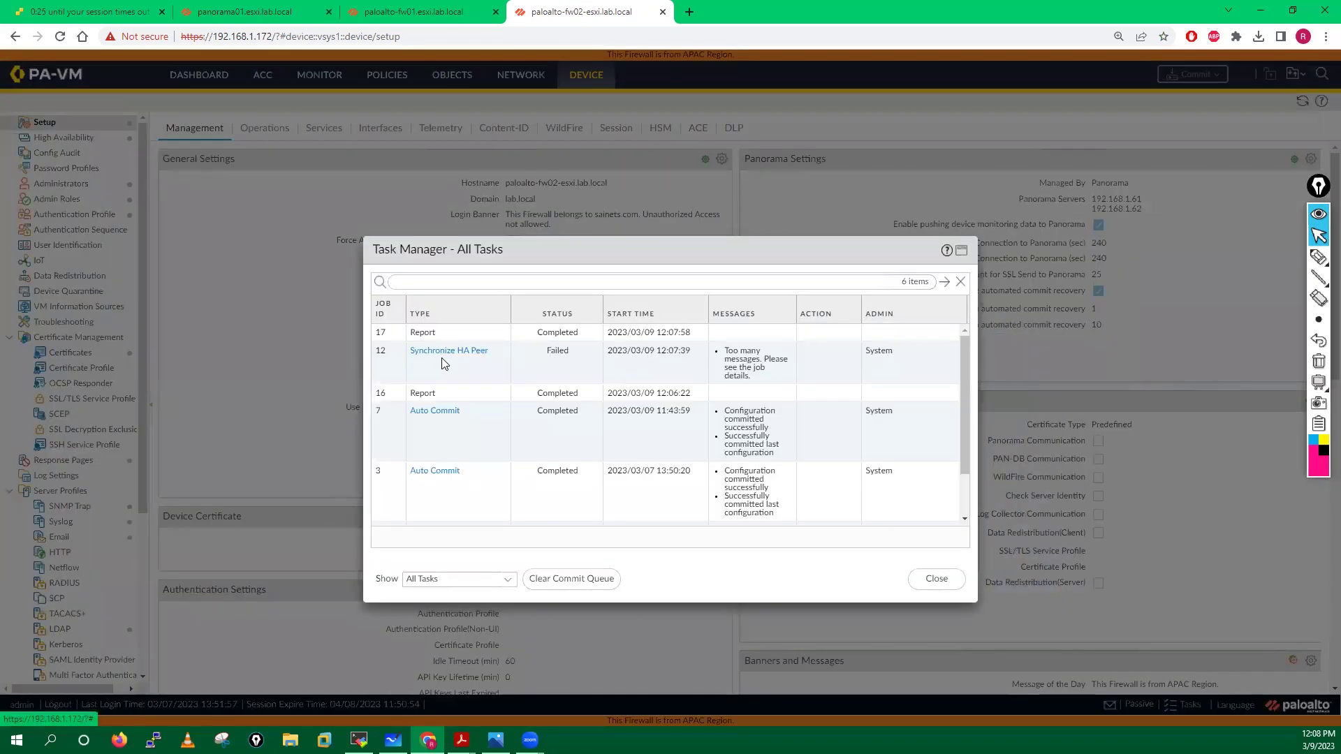
left_click(448, 352)
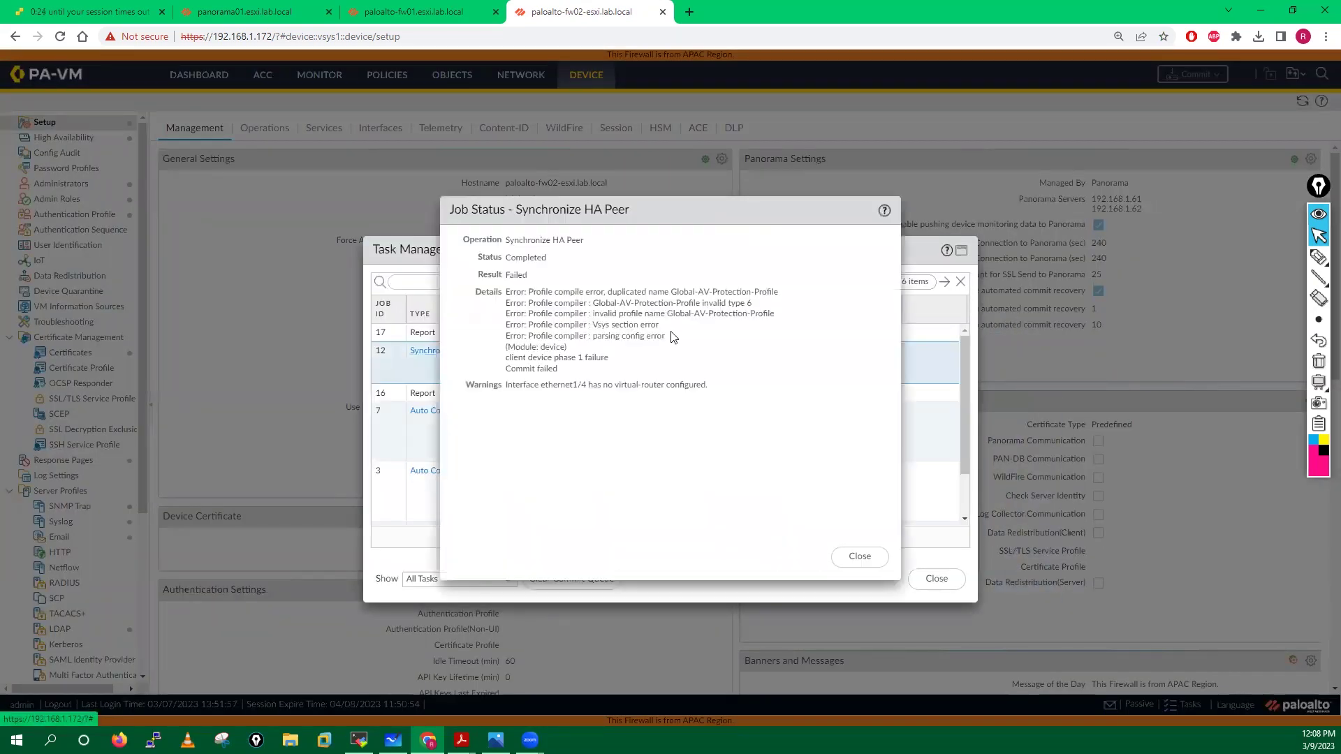
left_click_drag(535, 292, 771, 292)
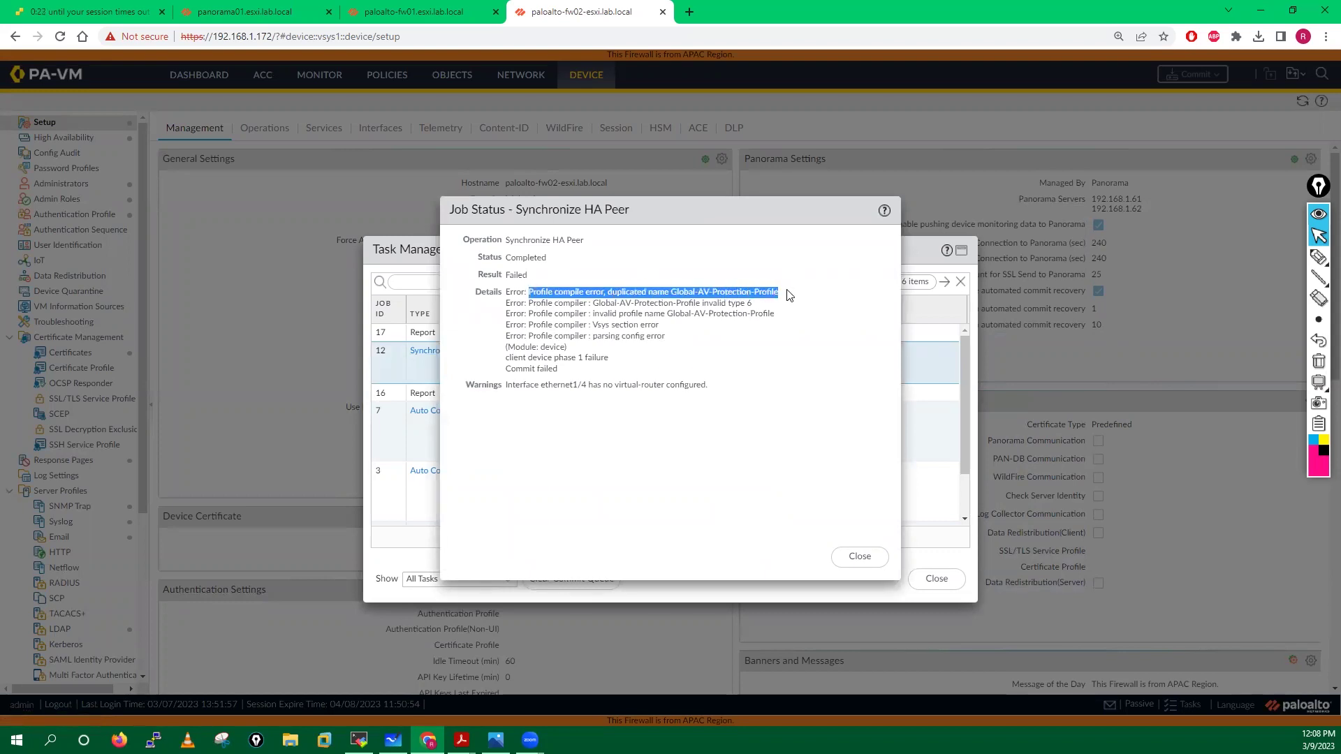
left_click_drag(584, 302, 711, 347)
left_click(860, 556)
left_click(936, 579)
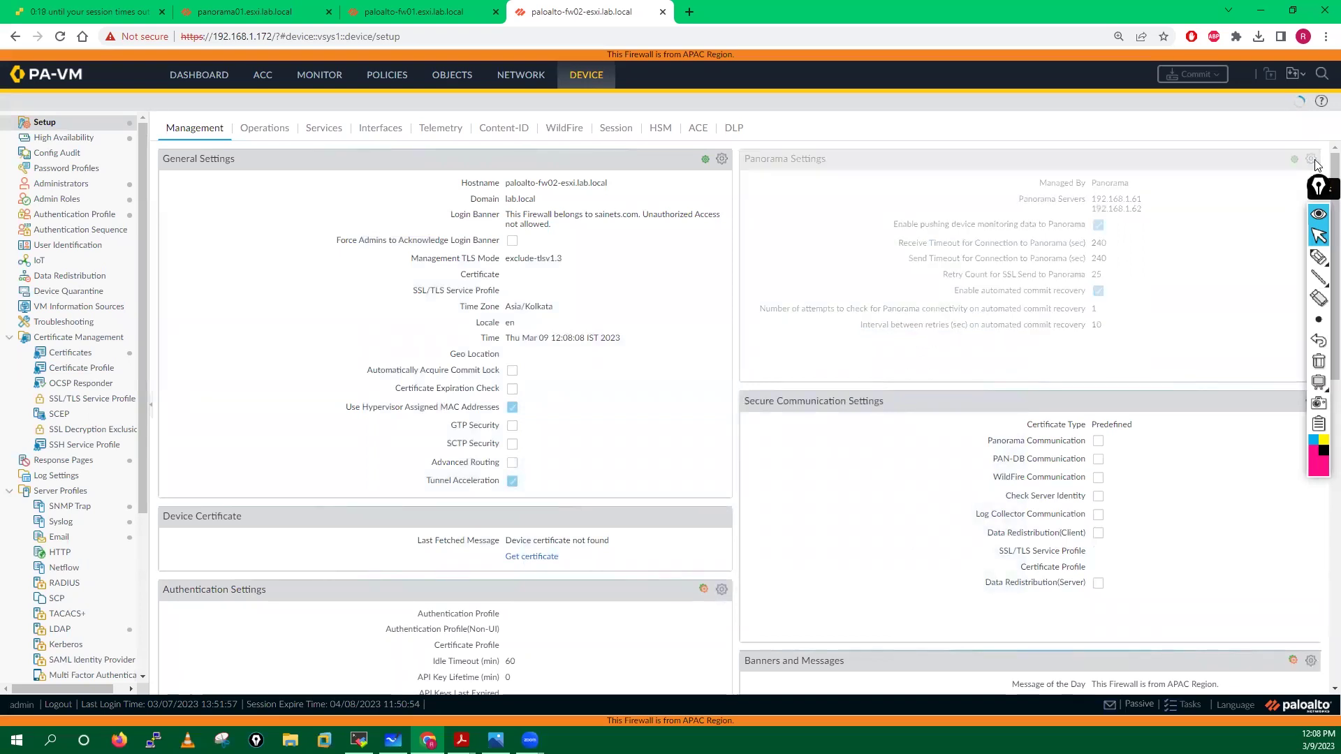
Disable Panorama policy and objects on paloalto-fw02, importing them as a local copy before disabling.
left_click(1312, 160)
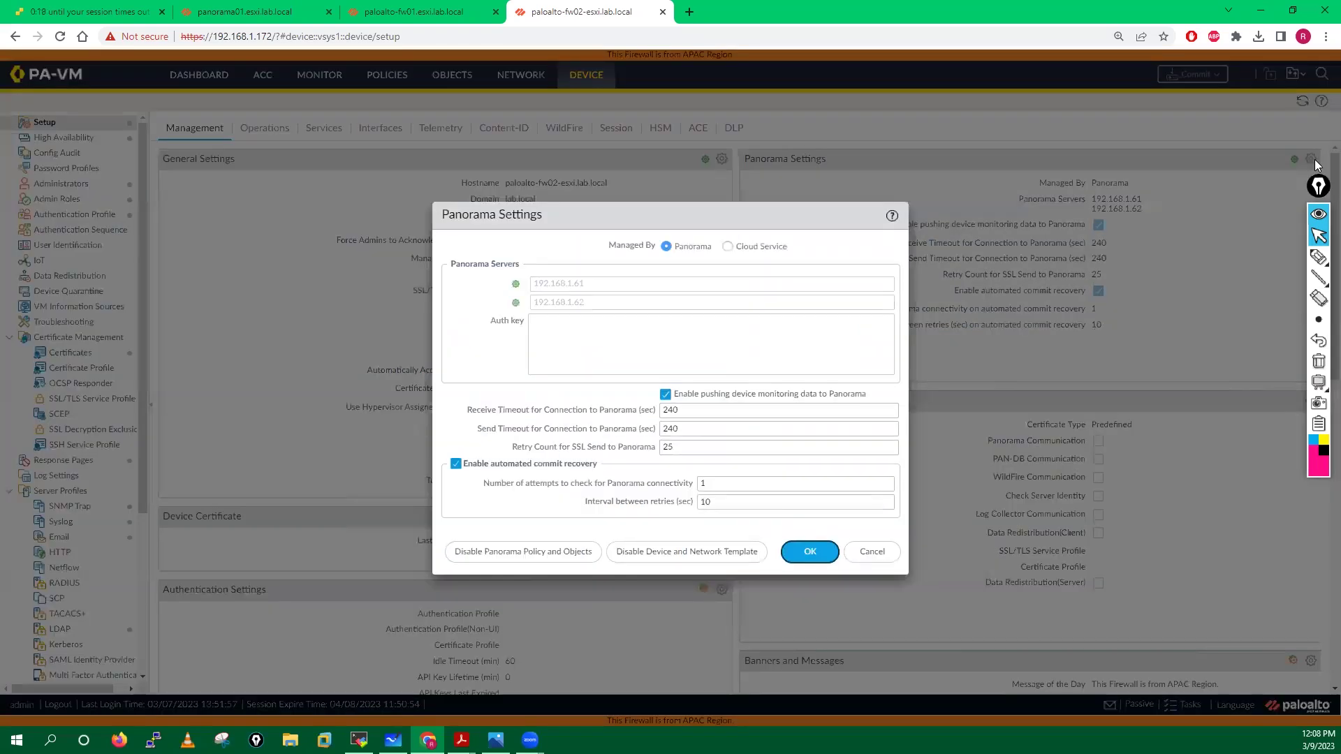
left_click(524, 552)
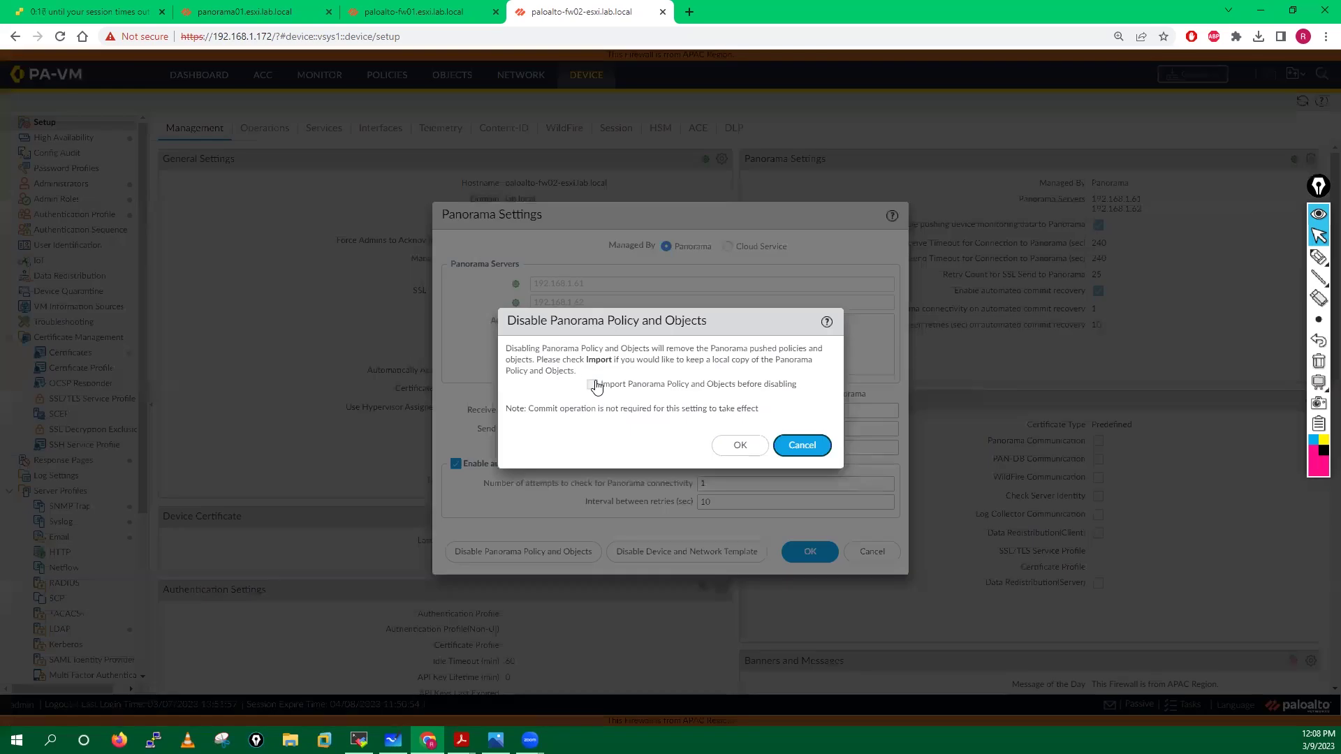
left_click(592, 384)
left_click(740, 445)
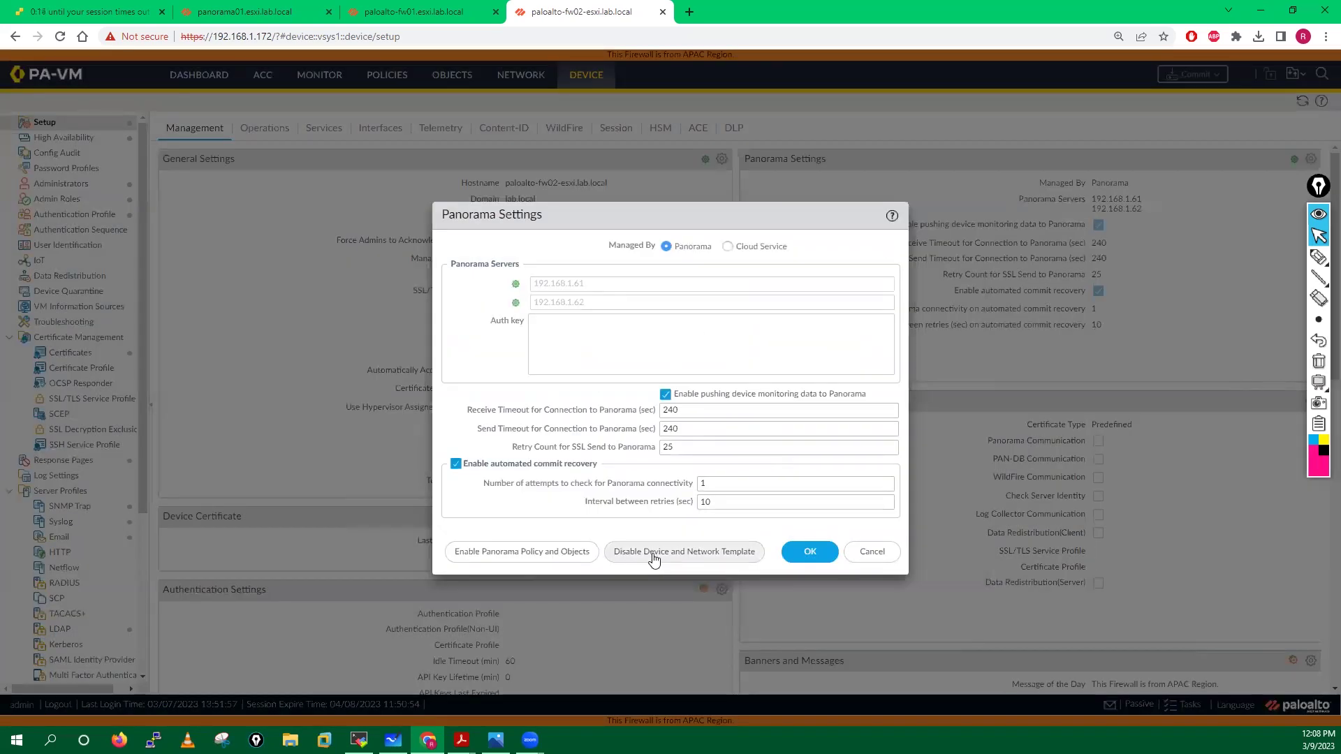
Disable the device and network template on paloalto-fw02, importing it before disabling, and save the Panorama settings.
left_click(657, 551)
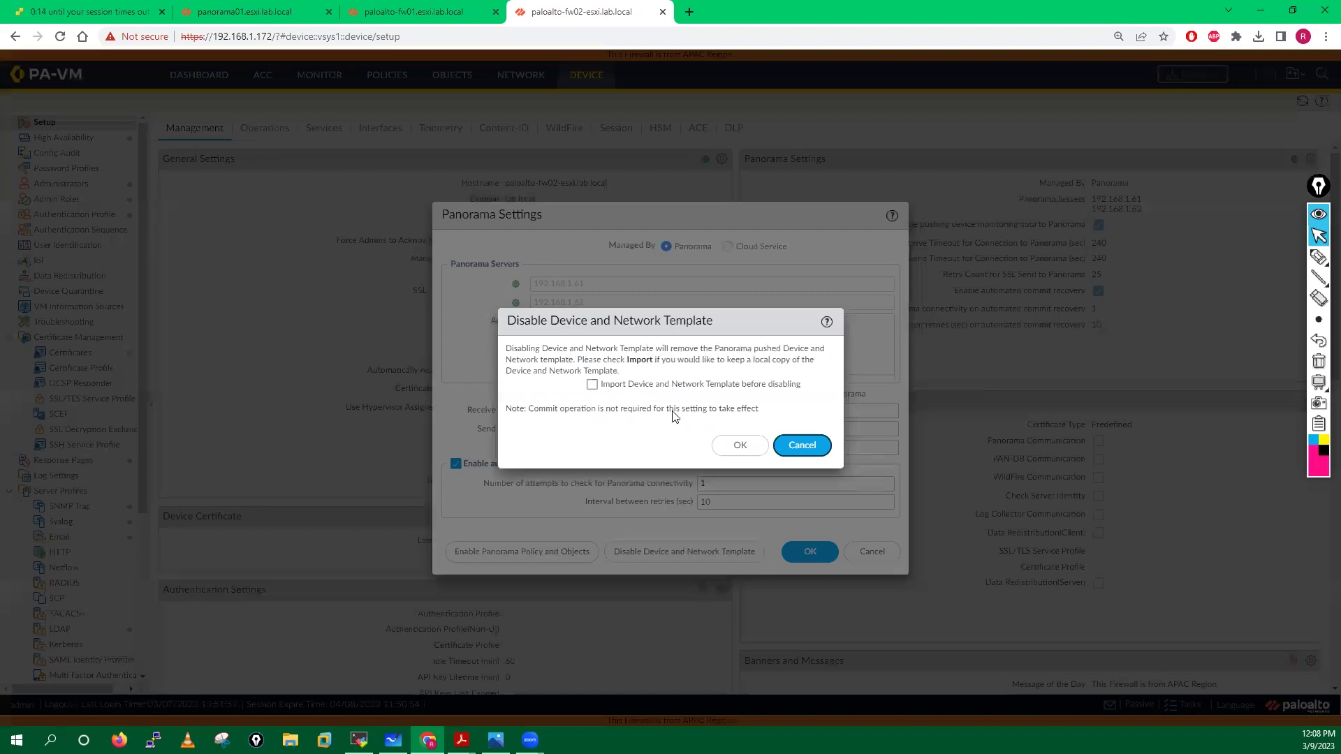
left_click(593, 384)
left_click(746, 447)
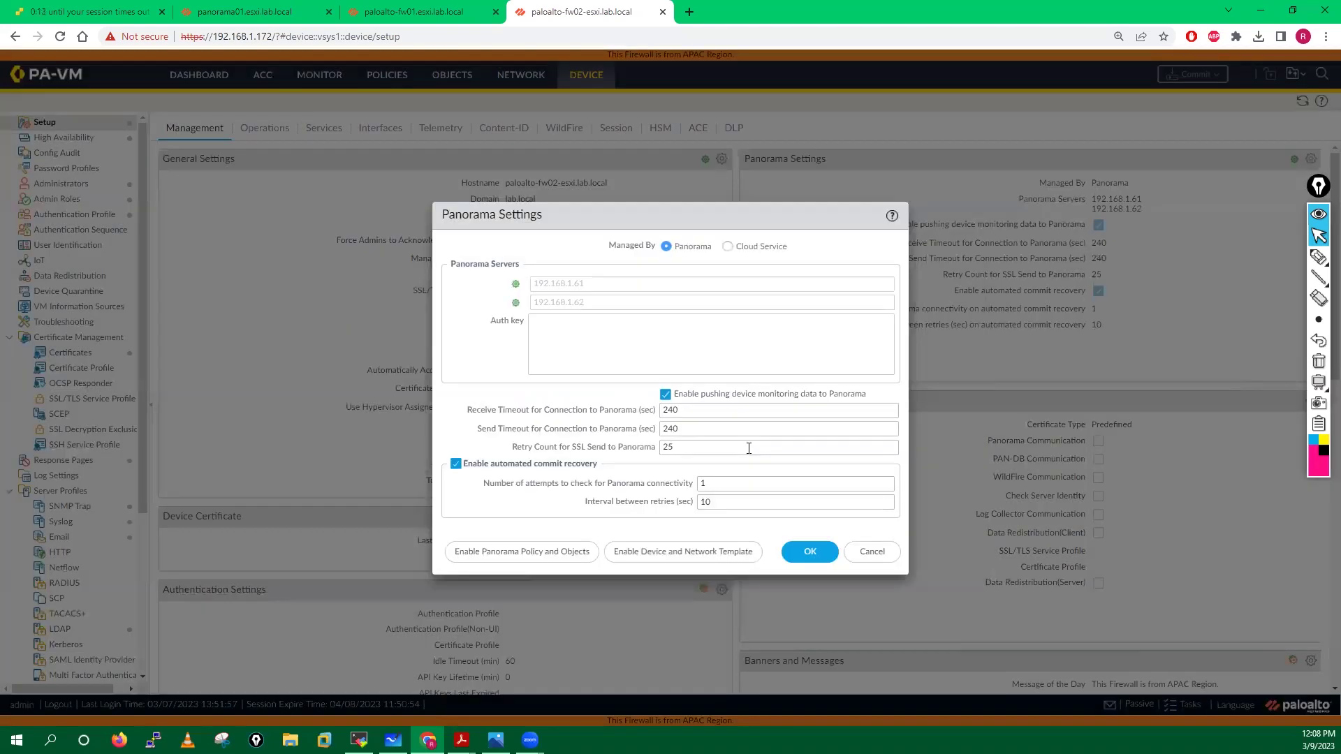
left_click(809, 553)
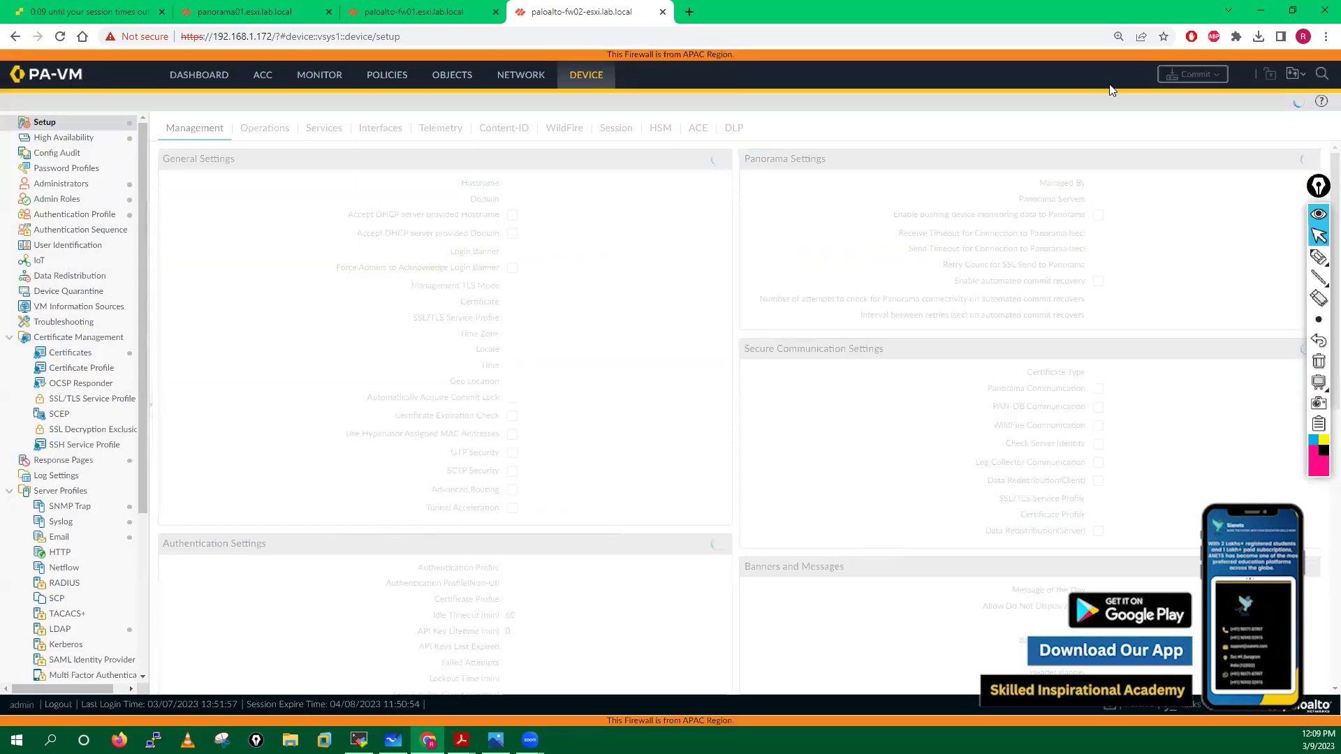
Remove both Panorama server addresses, 192.168.1.61 and 192.168.1.62, from paloalto-fw02's Panorama settings.
left_click(1318, 189)
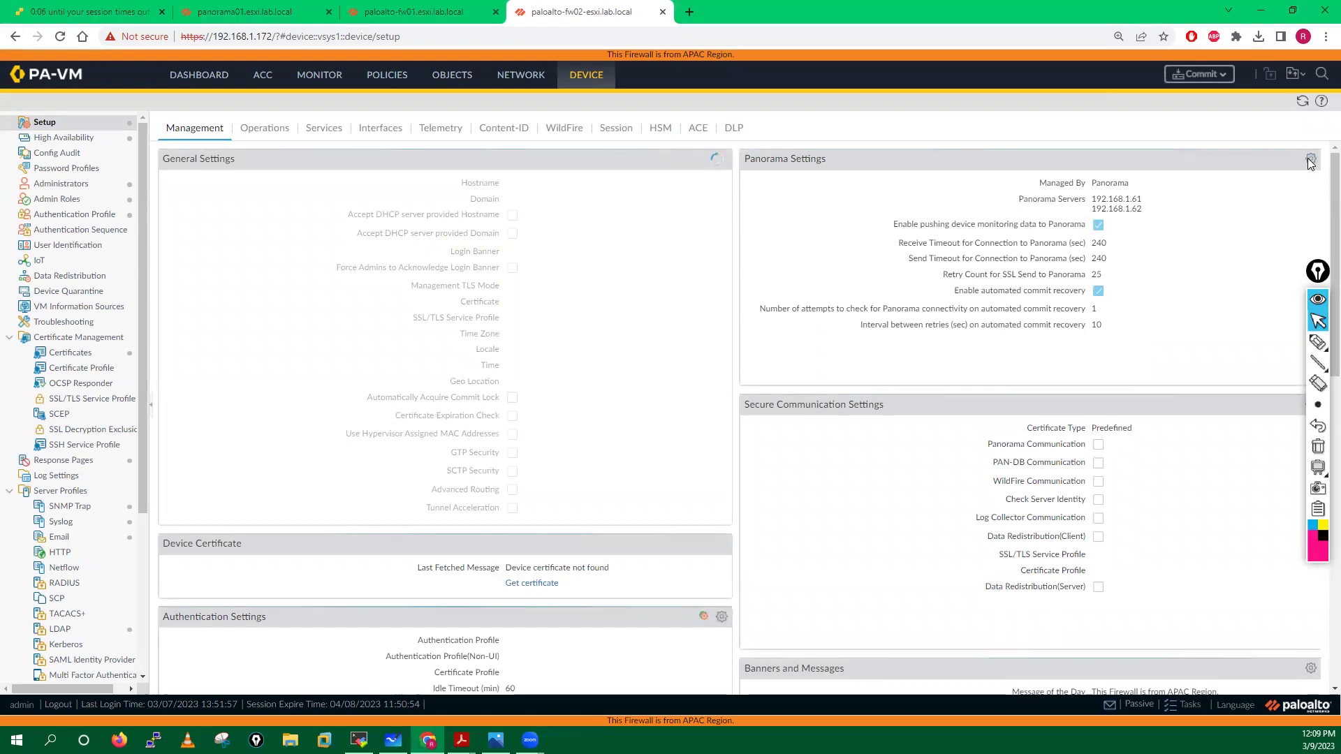
left_click(1311, 160)
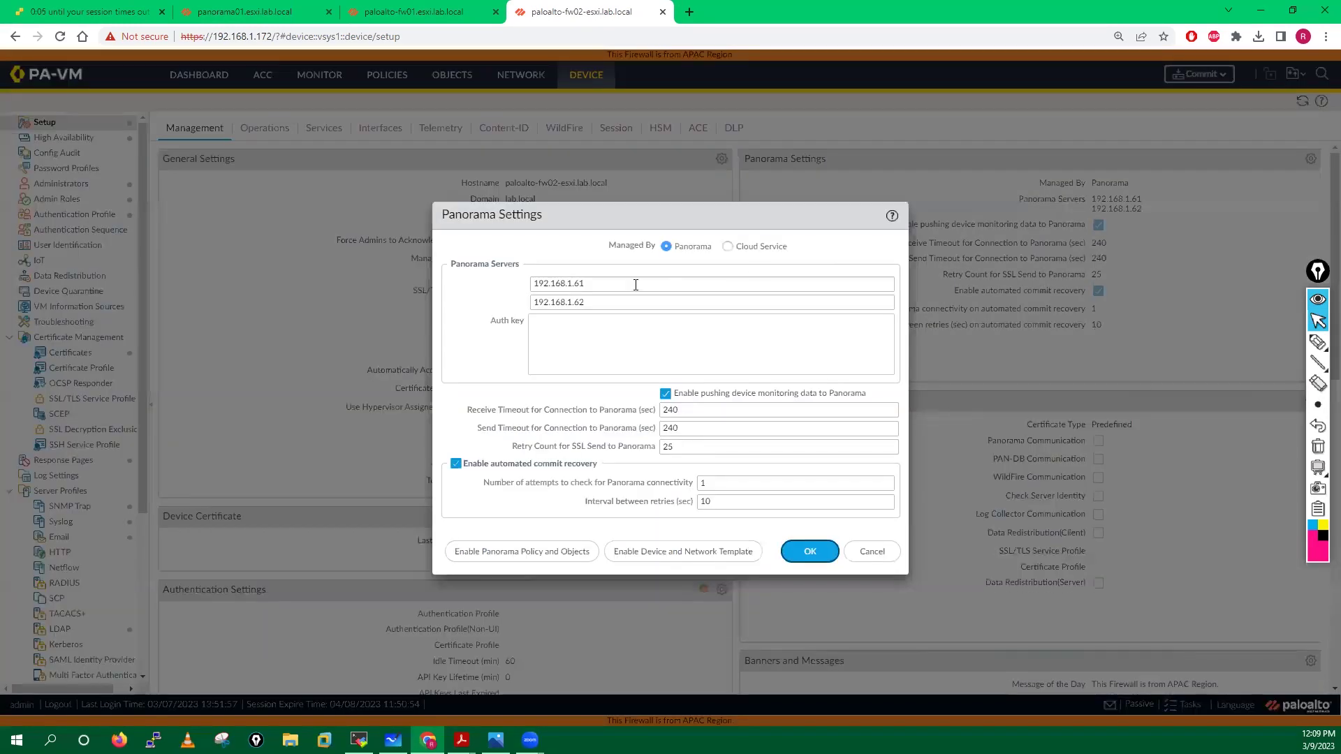
key("BackSpace")
triple_click(543, 299)
key("BackSpace")
left_click(806, 552)
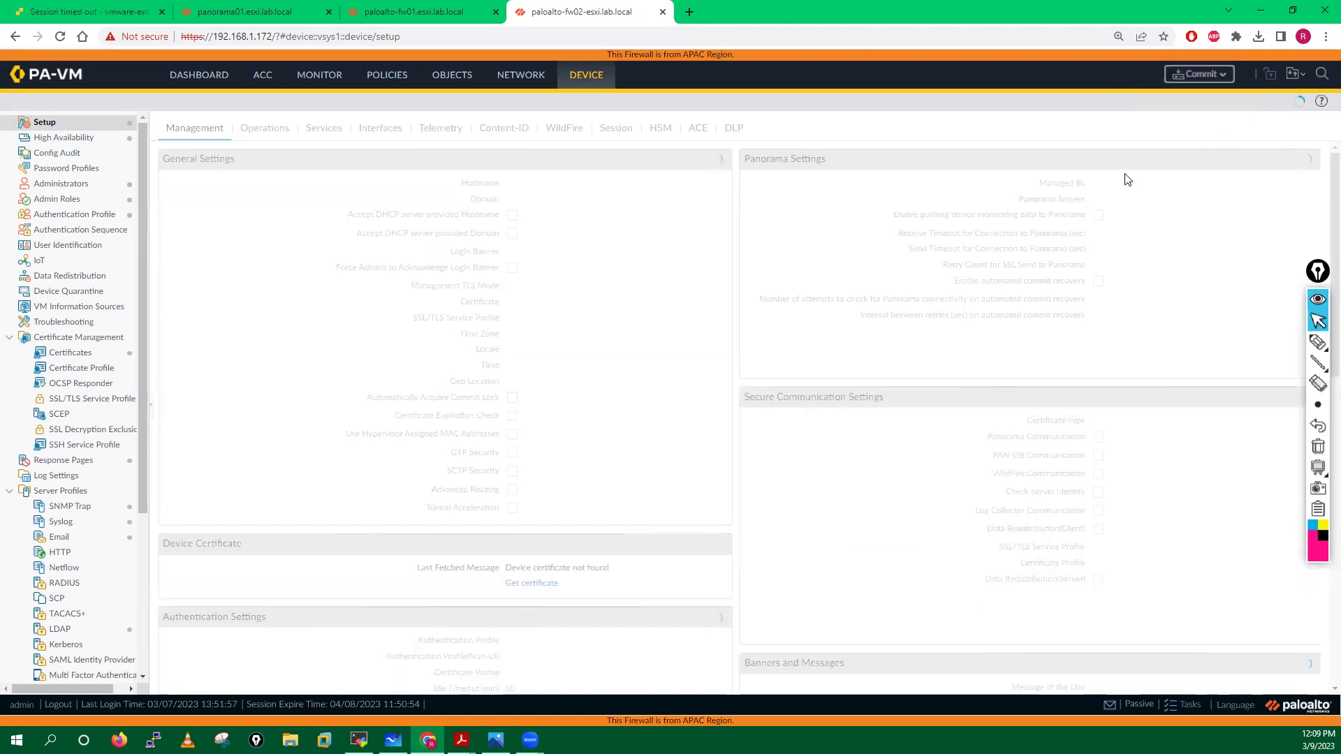
Try to commit all changes on paloalto-fw02.
left_click(1199, 74)
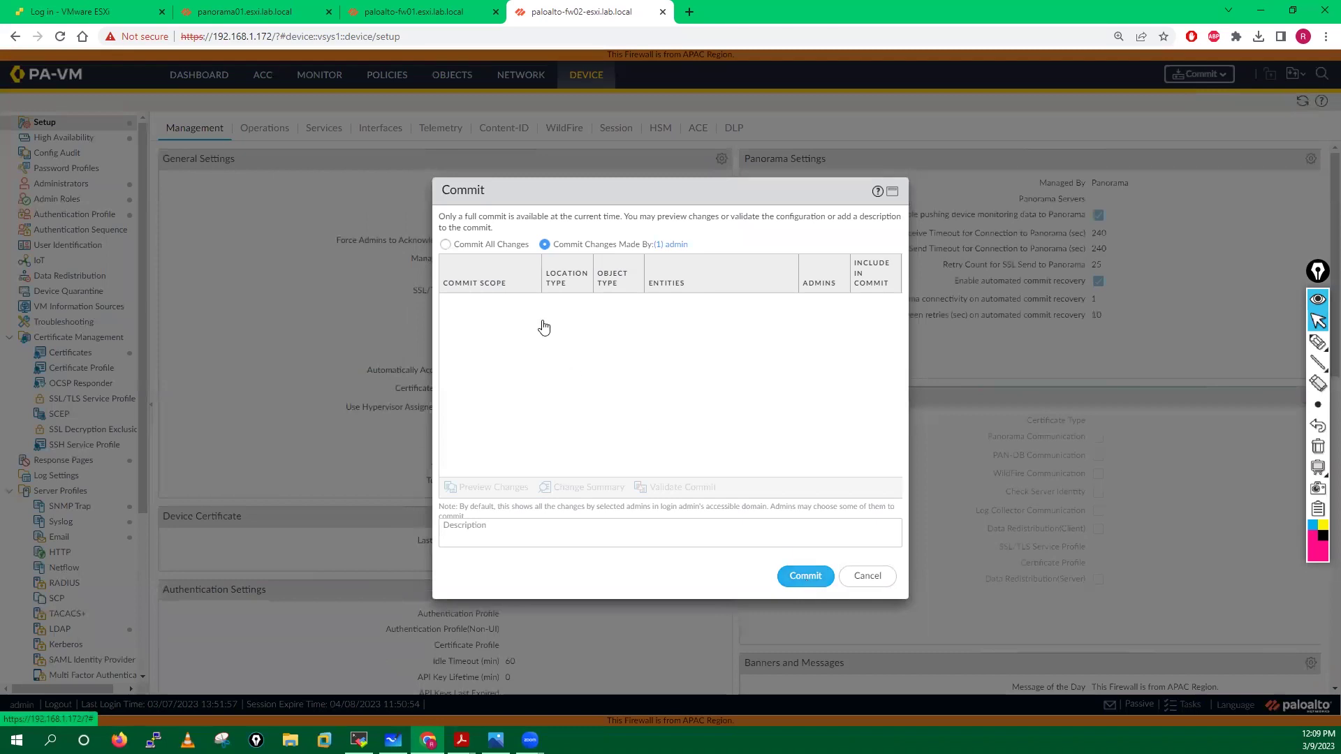
left_click(494, 245)
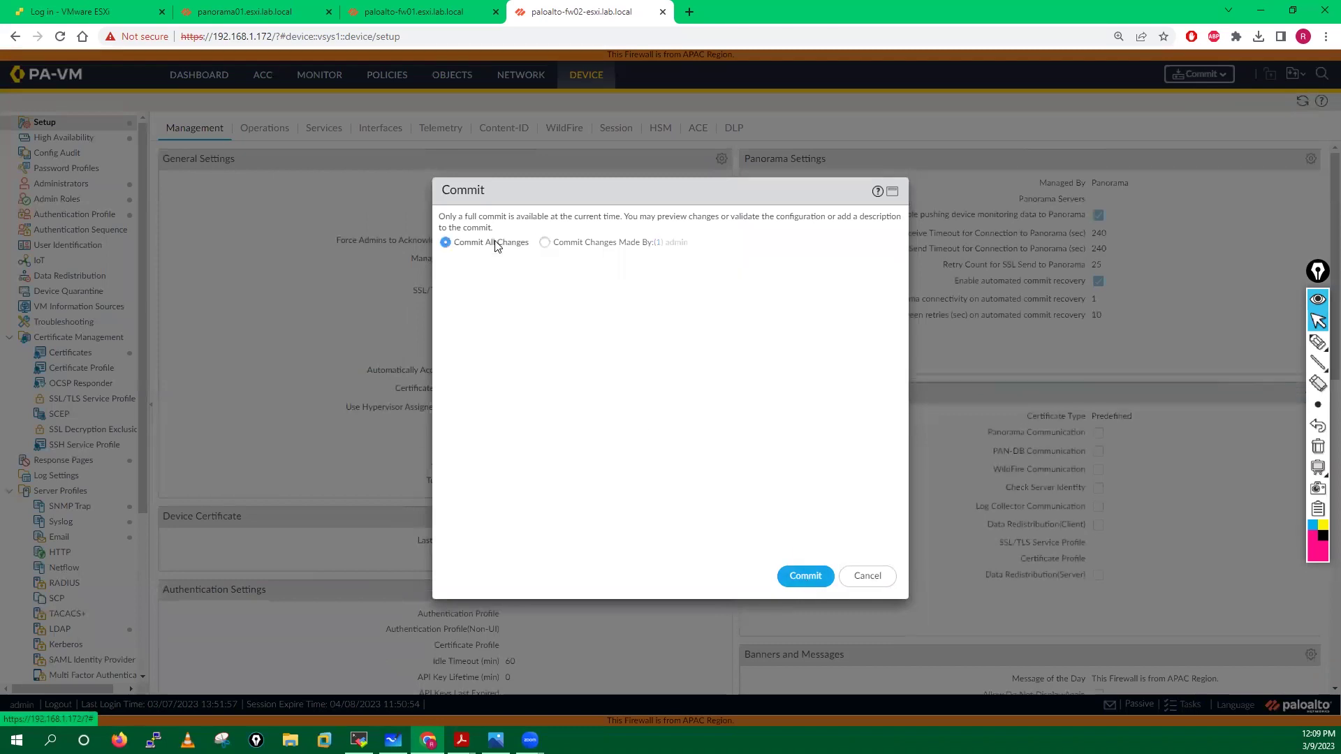
left_click(803, 576)
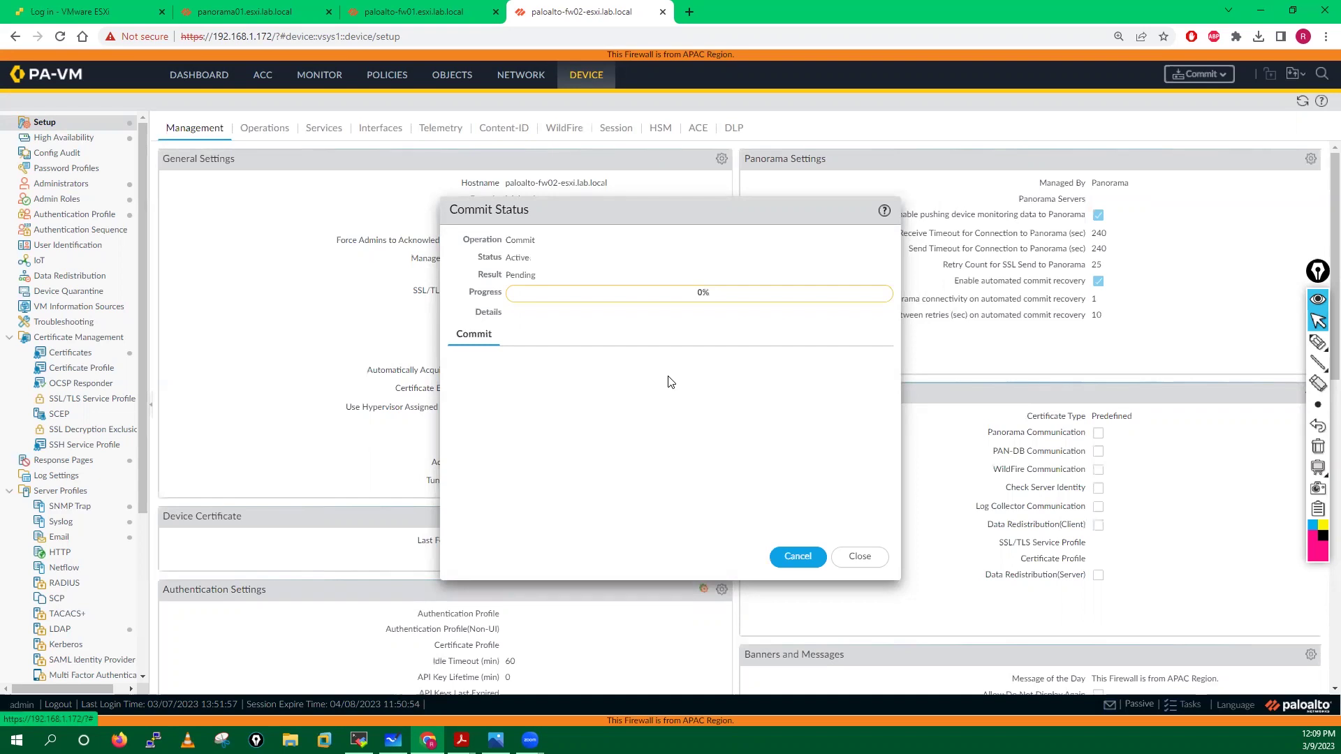
Check the High Availability status on paloalto-fw01, then read and close the commit status details on paloalto-fw02.
left_click(413, 12)
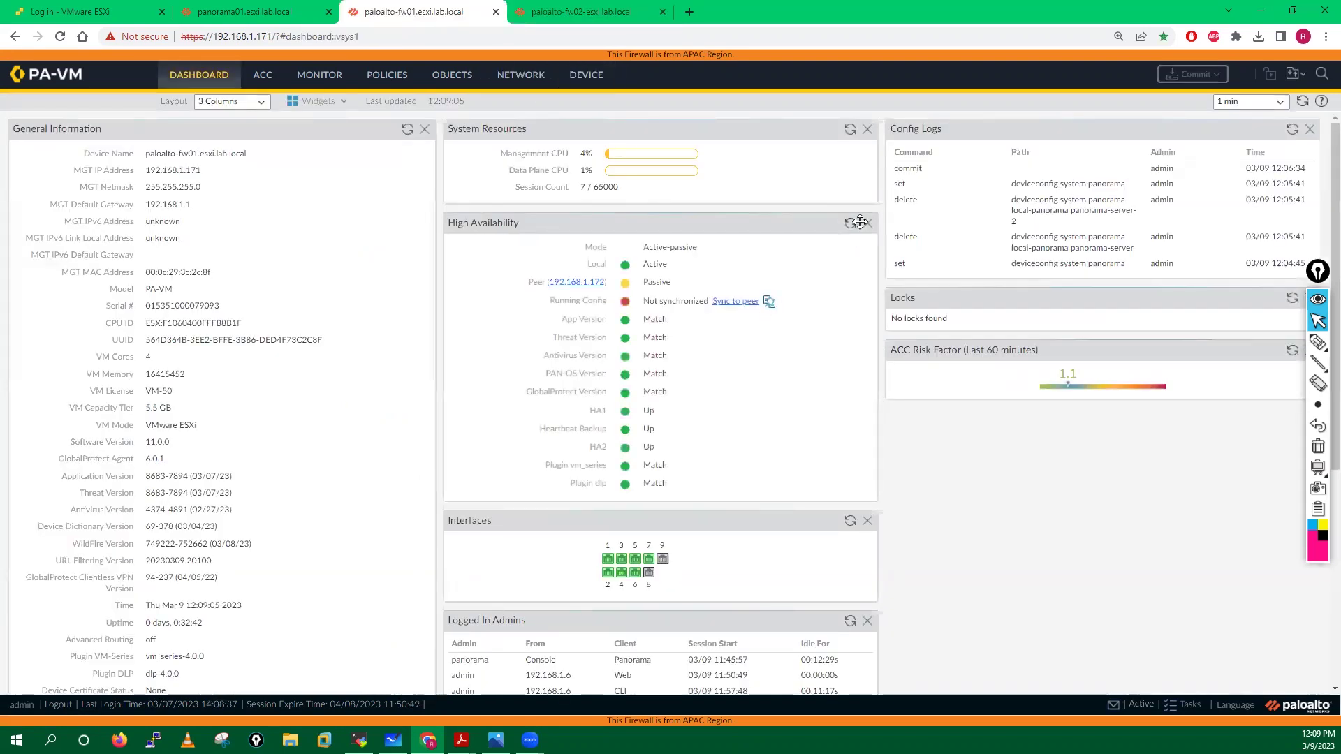
left_click(581, 11)
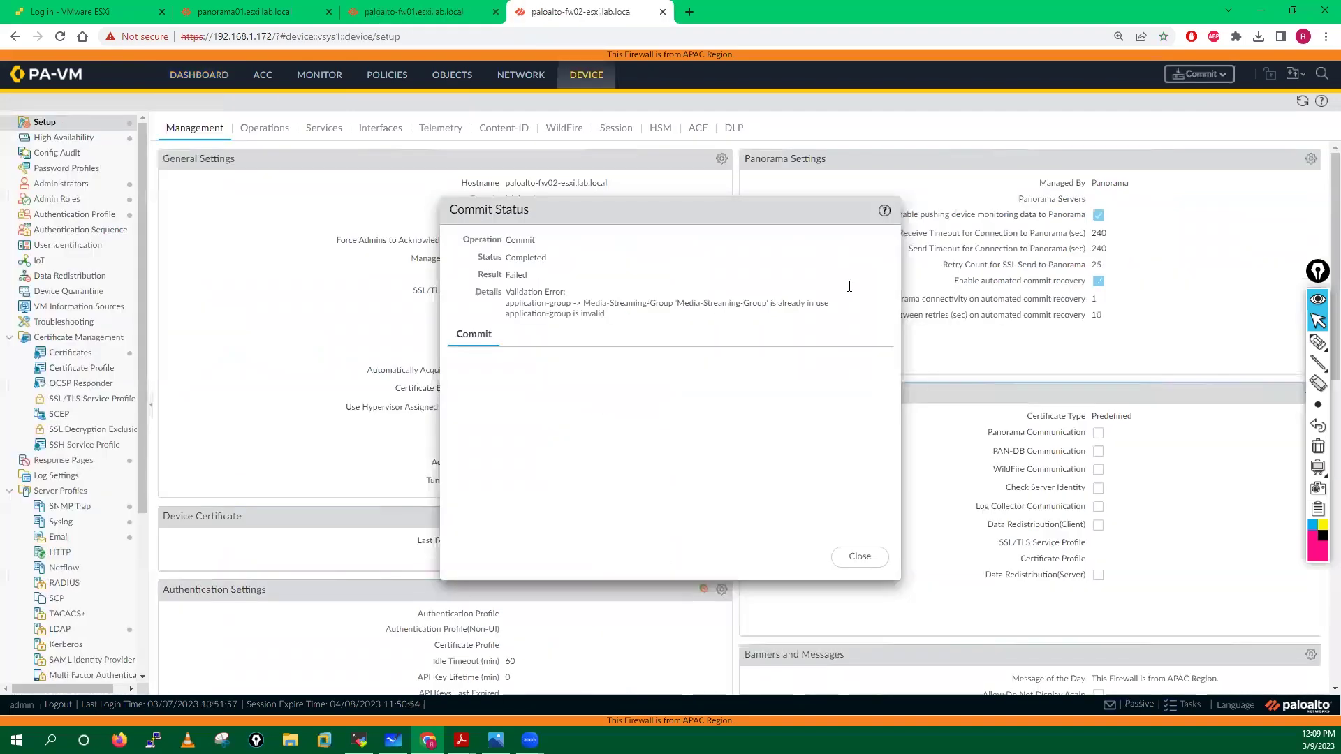
left_click_drag(506, 303, 838, 318)
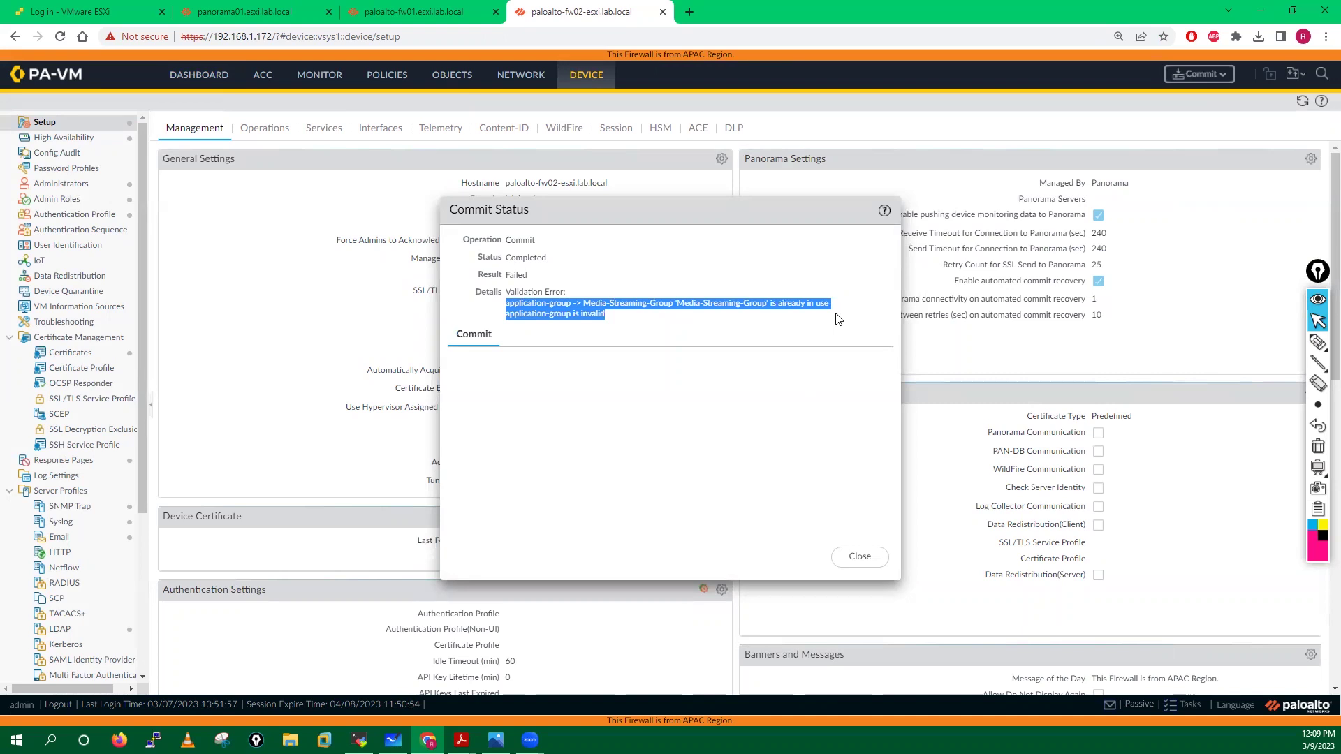
left_click(860, 557)
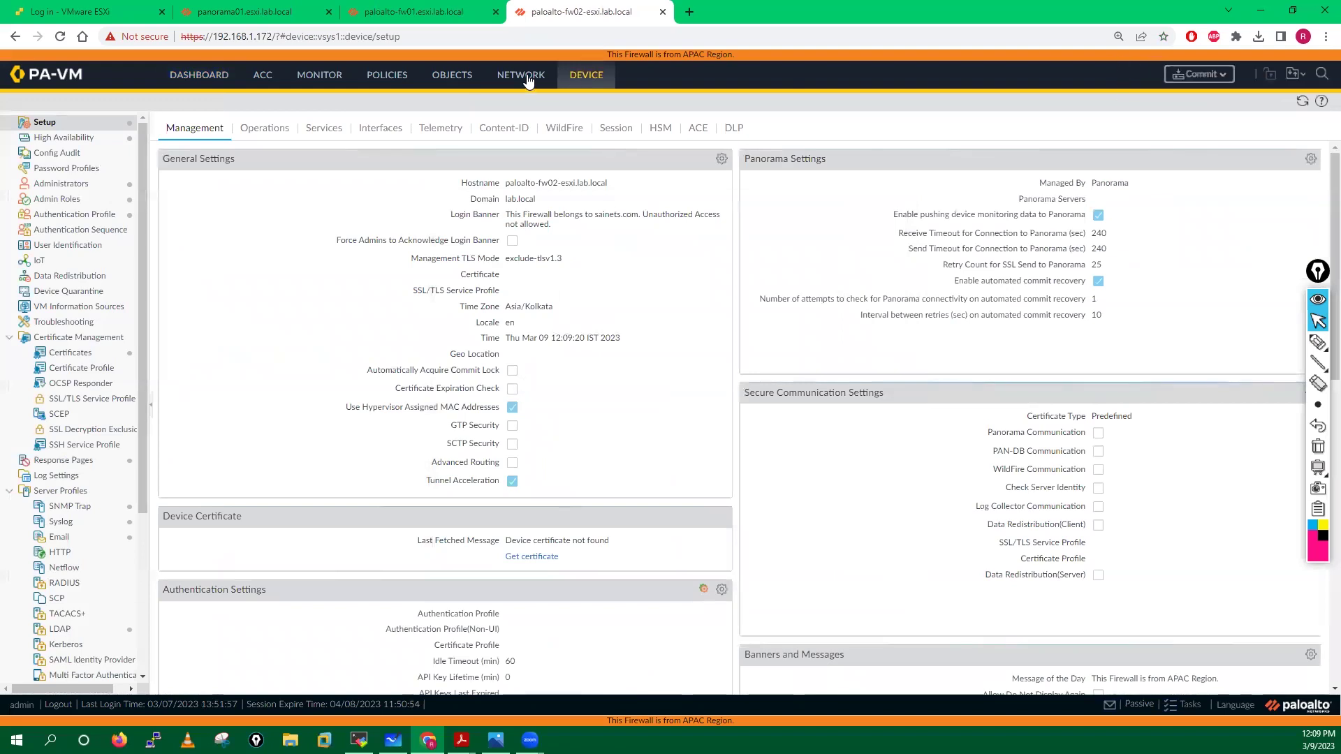
Look up Media-Streaming-Group among the application groups on paloalto-fw02 and compare it with the application groups on paloalto-fw01.
left_click(450, 79)
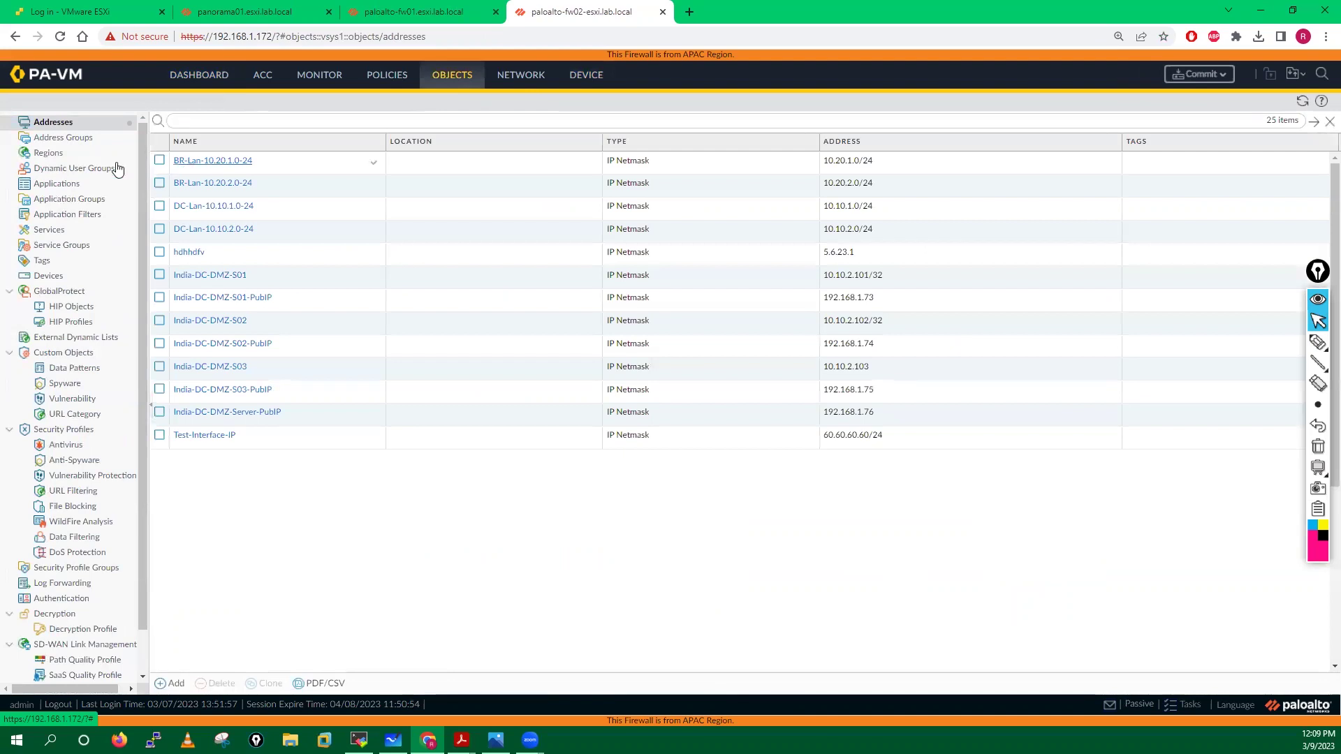
left_click(57, 138)
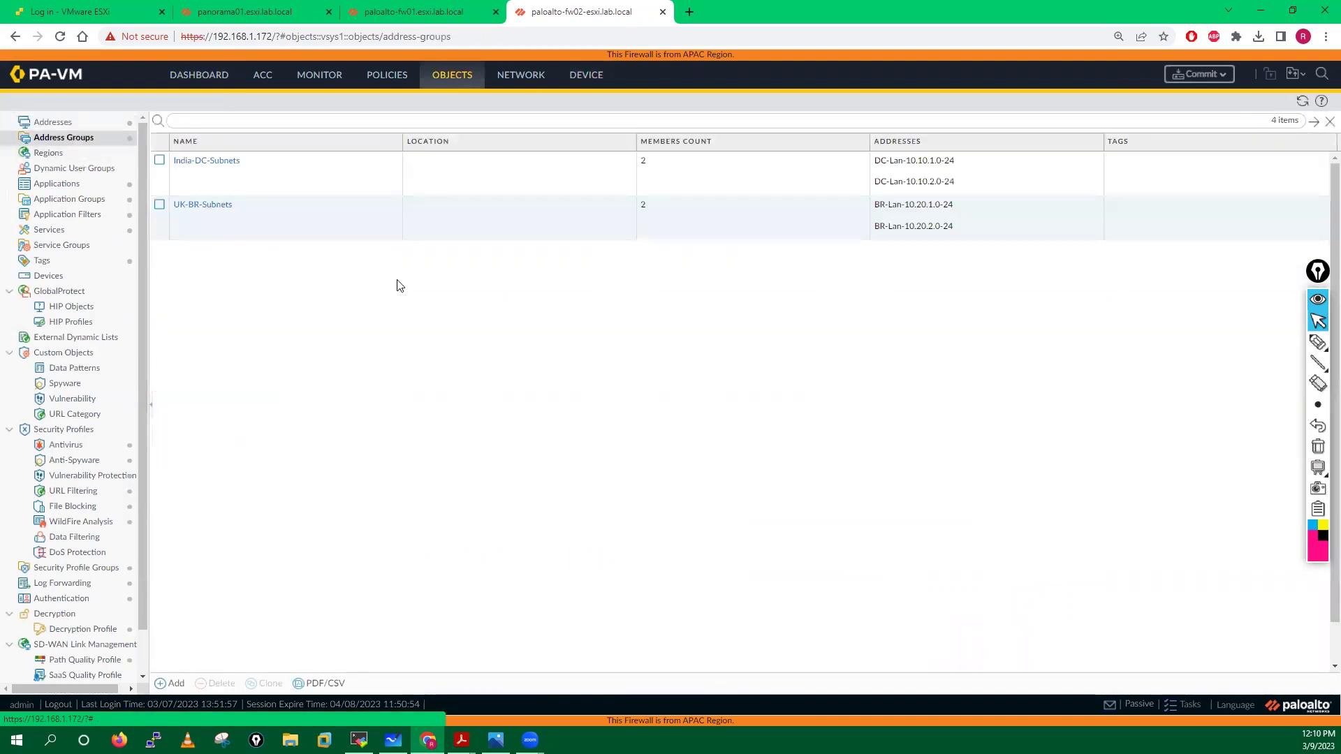
left_click(73, 201)
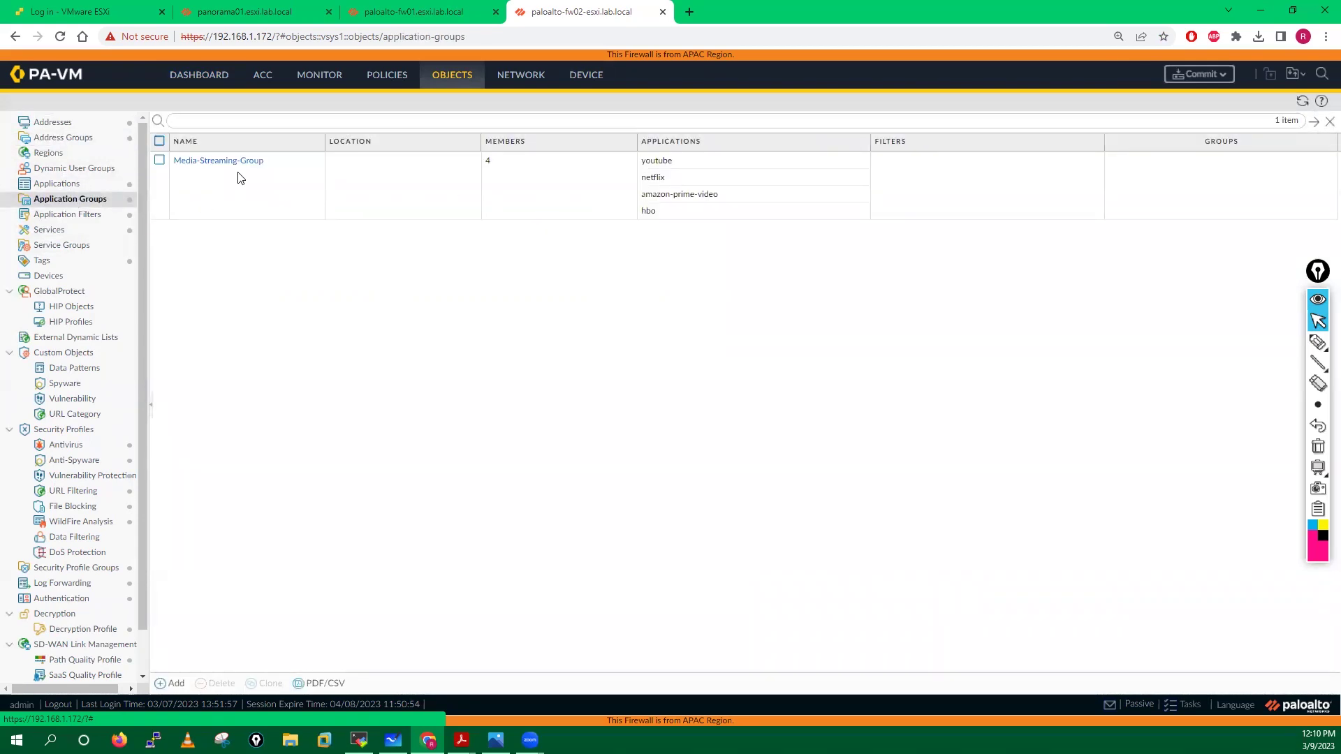
left_click(413, 12)
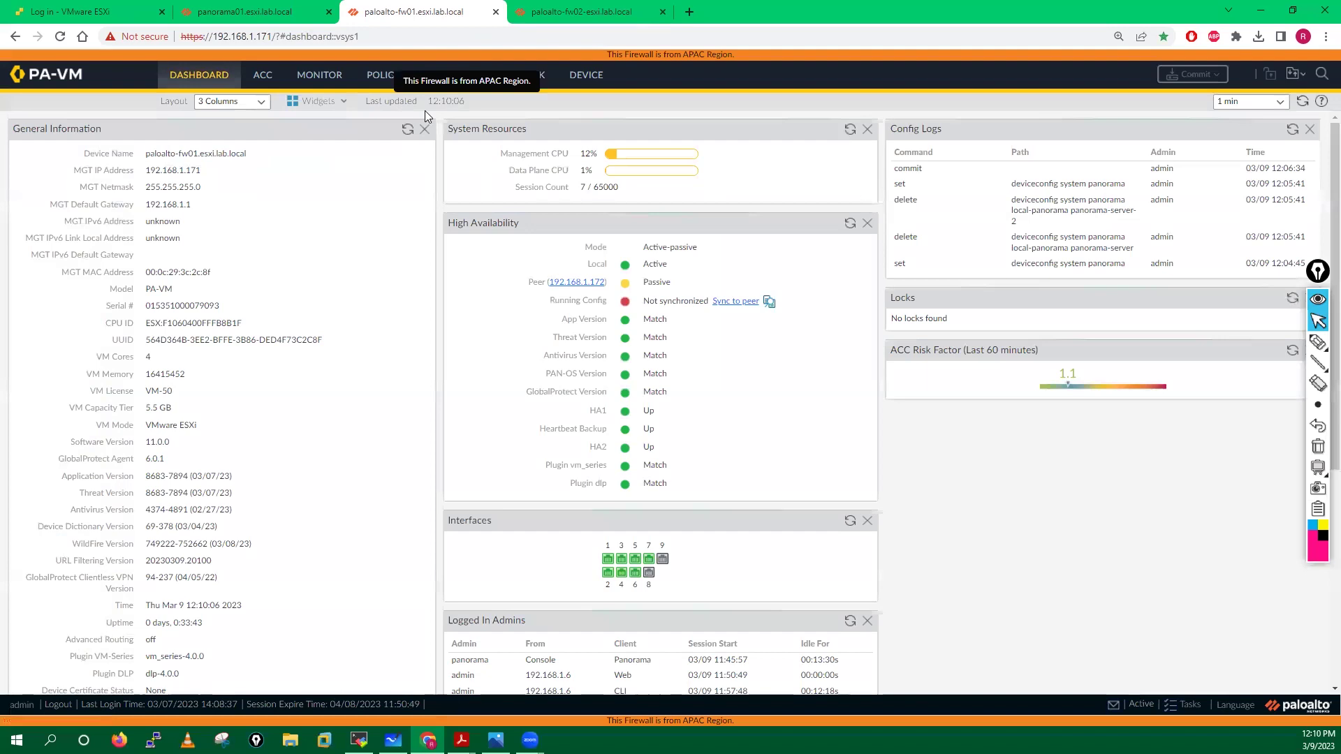
left_click(594, 78)
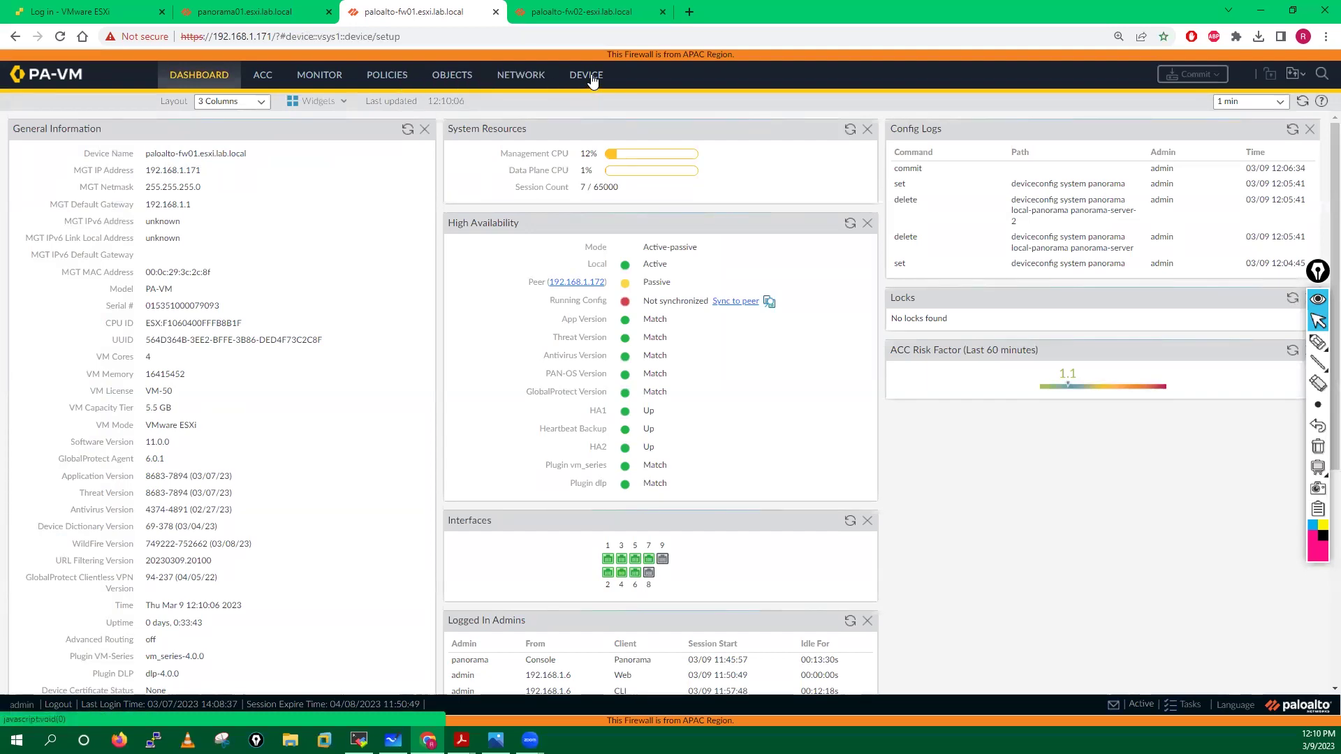
left_click(452, 77)
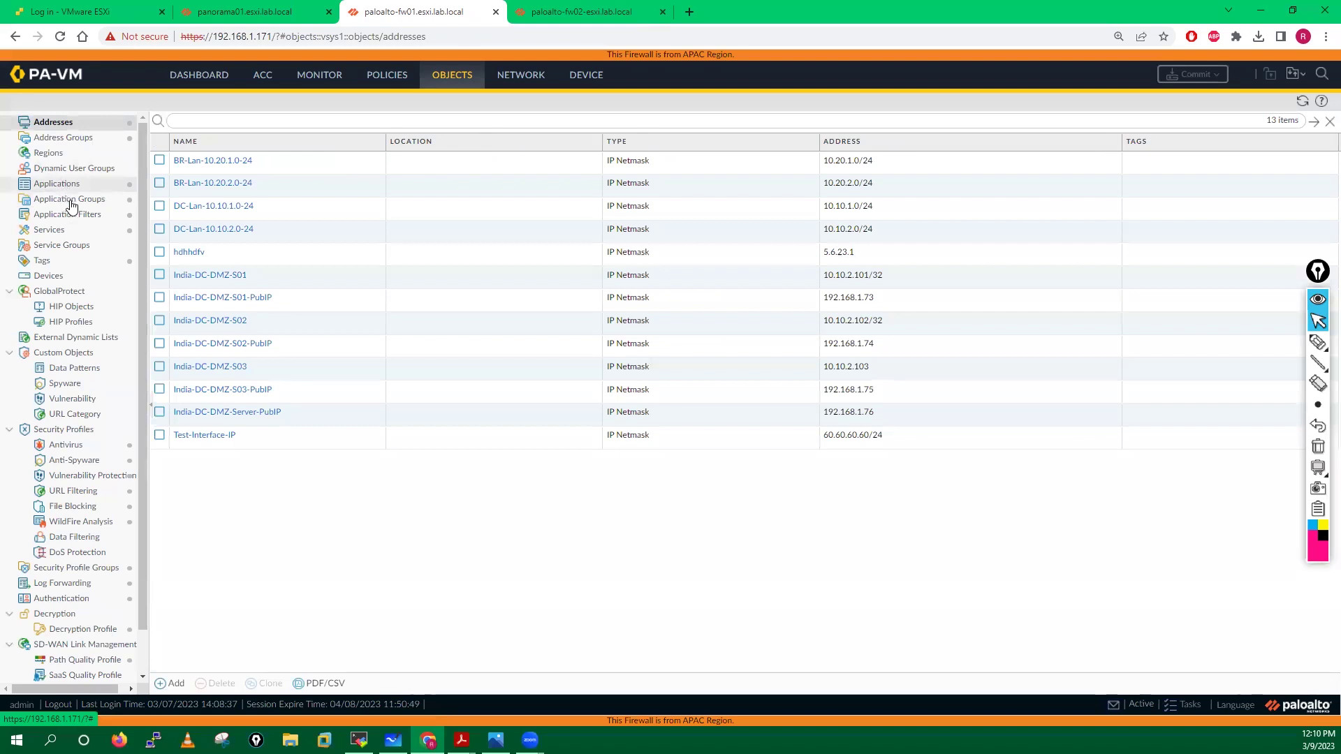
left_click(70, 200)
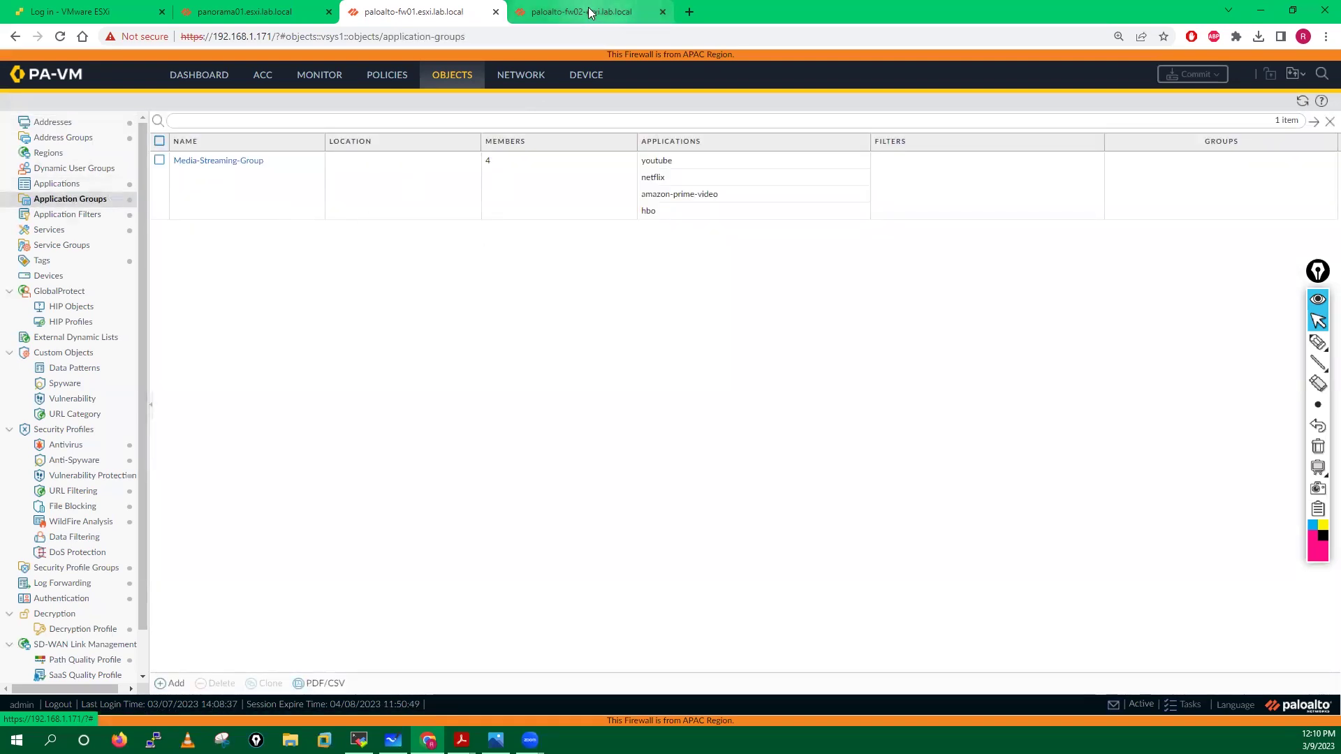
Sync the running configuration from paloalto-fw01 to its HA peer and refresh the High Availability status.
left_click(585, 80)
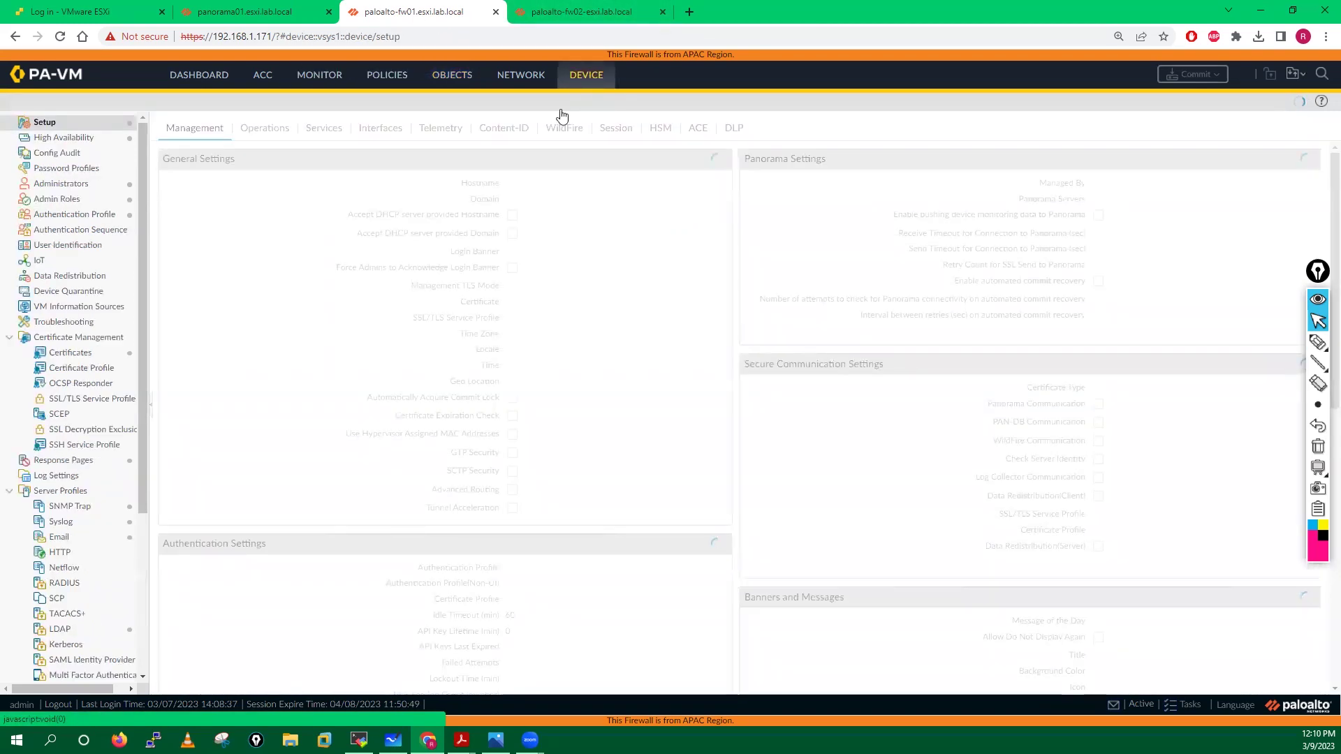
left_click(212, 77)
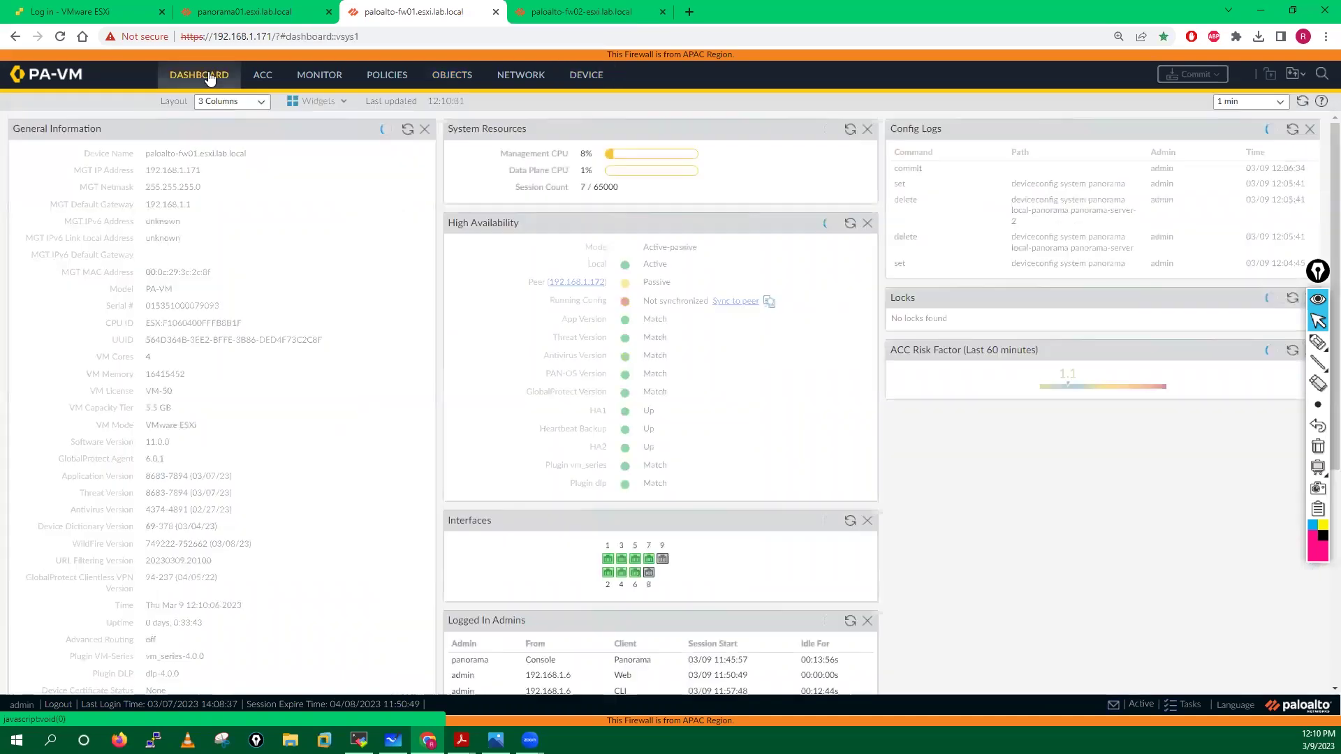
left_click(730, 306)
left_click(637, 421)
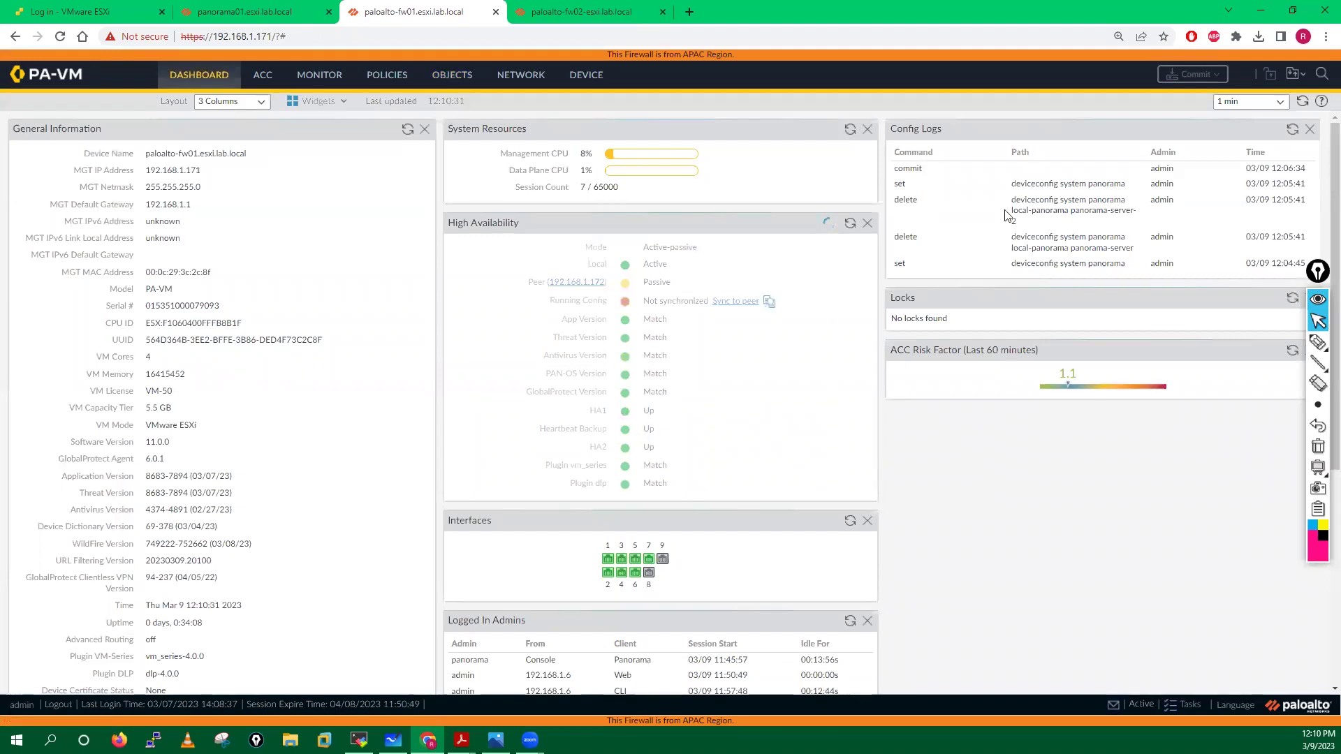
left_click(850, 225)
left_click(850, 225)
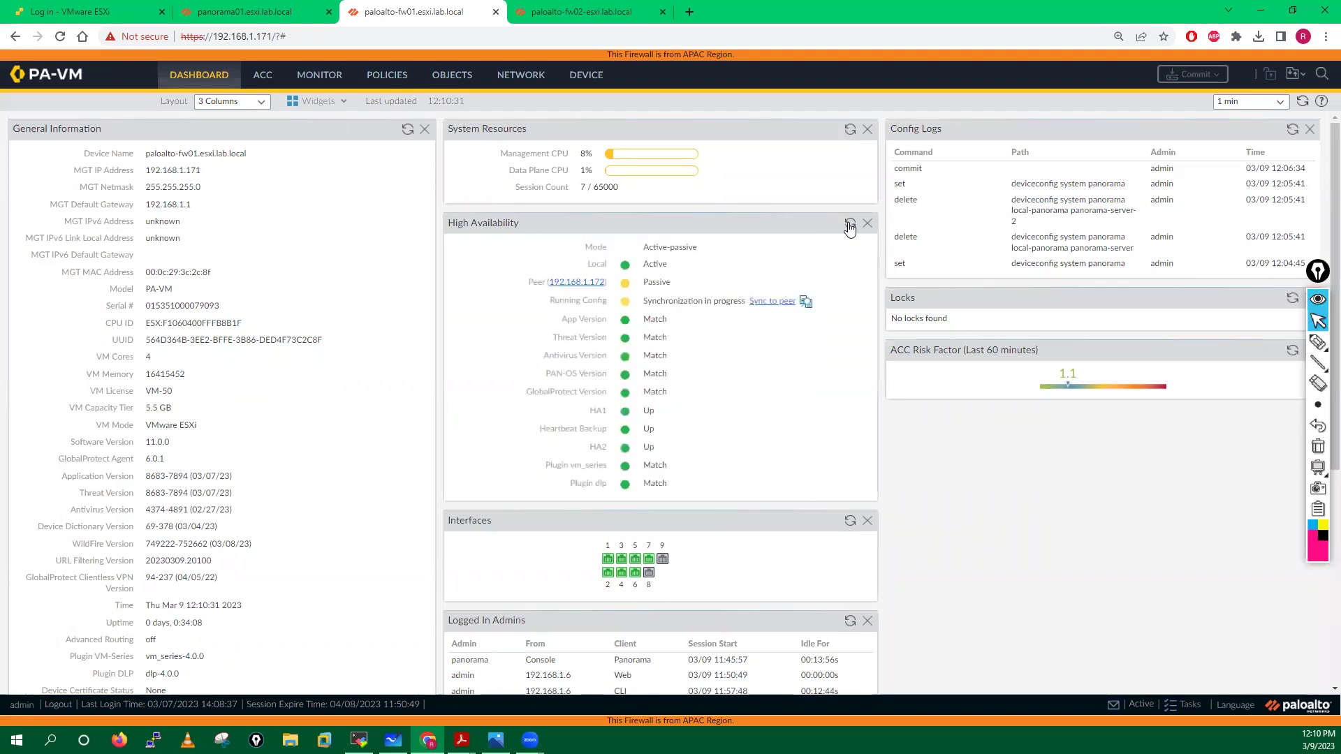
Check the High Availability status on paloalto-fw02's dashboard and refresh the one on paloalto-fw01.
left_click(605, 9)
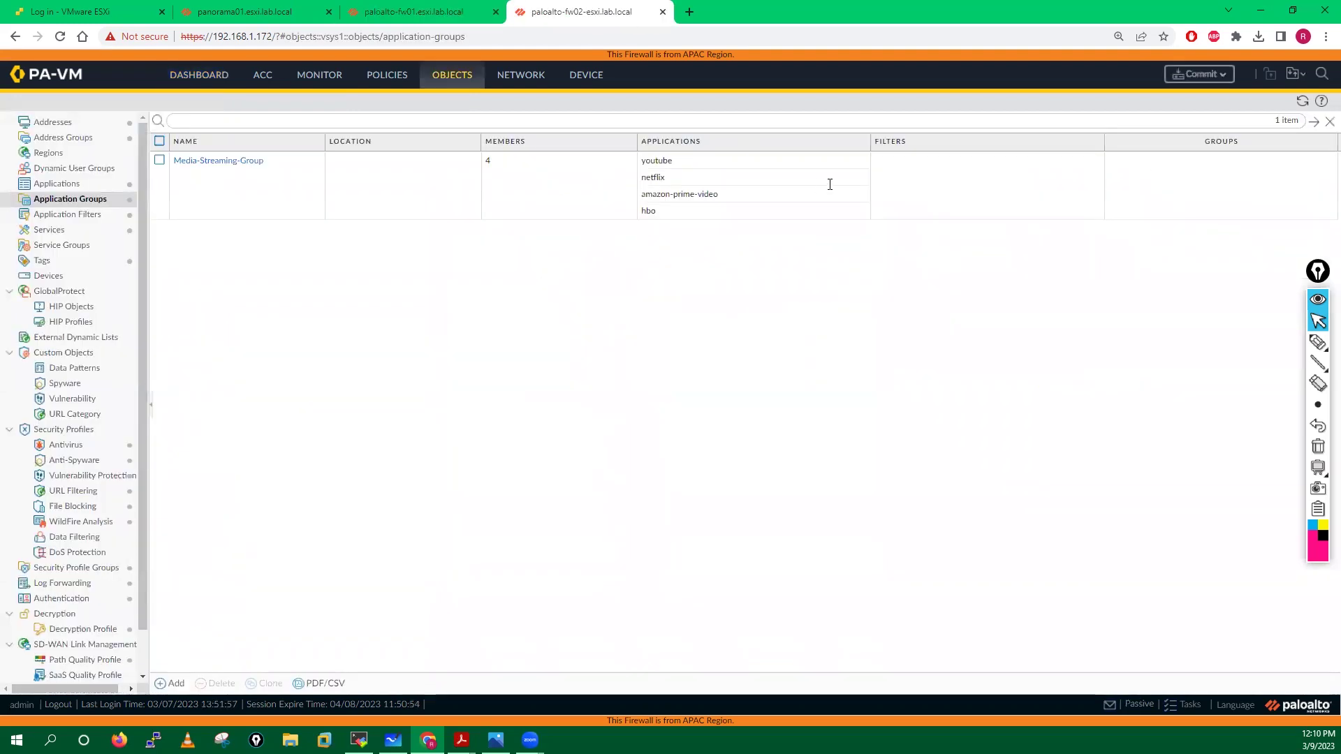
left_click(179, 77)
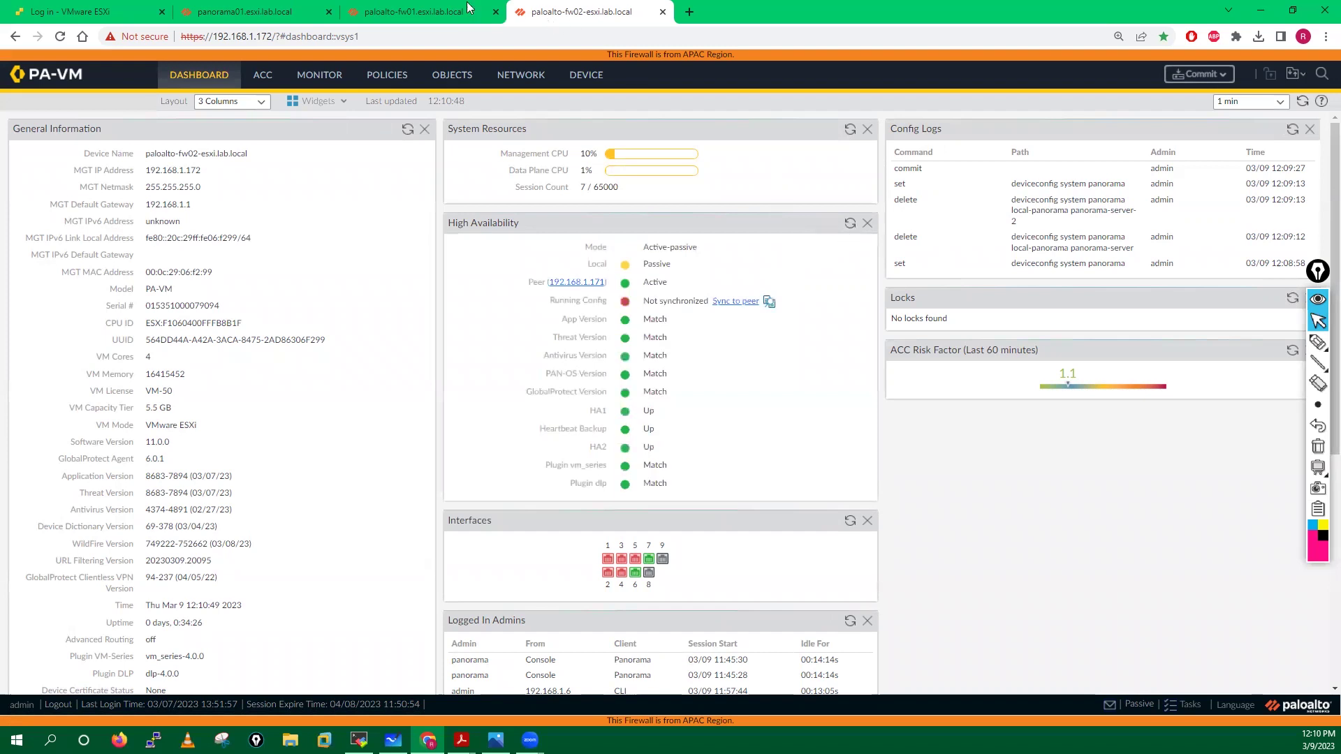
key("ctrl+shift+Tab")
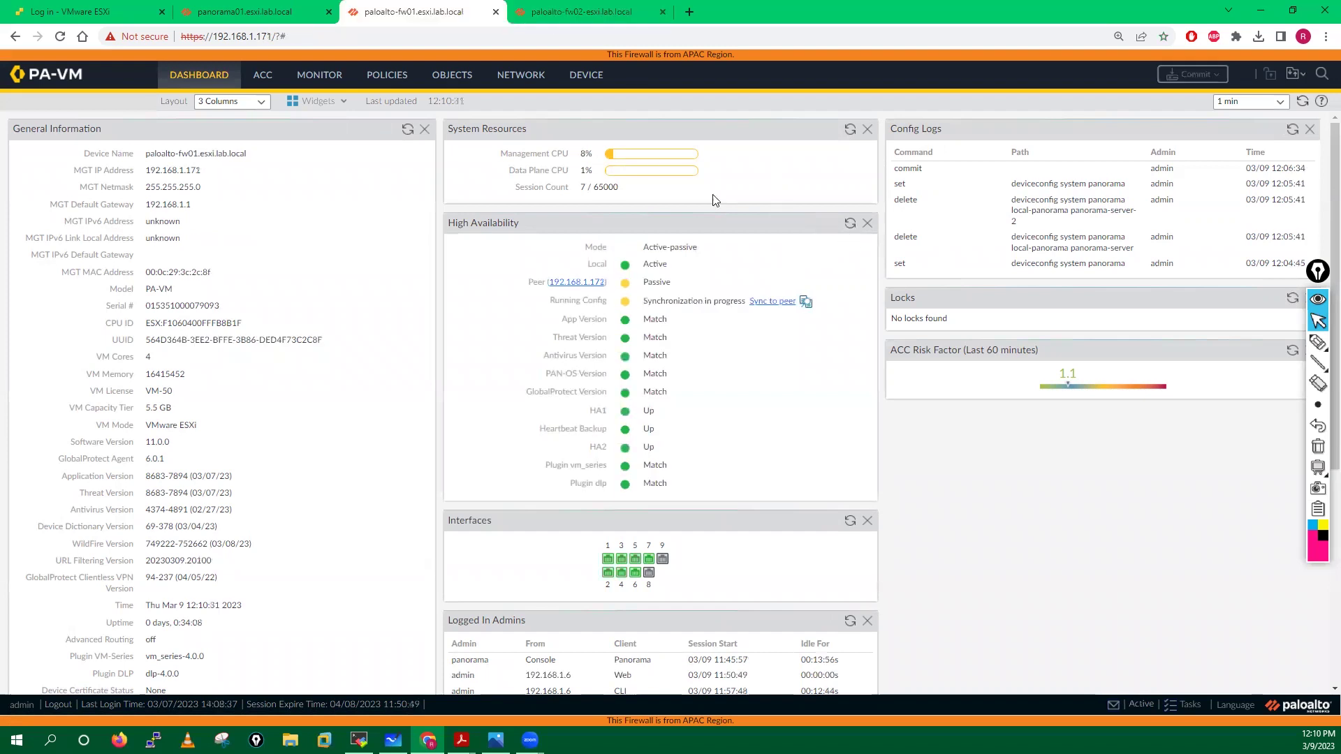
left_click(851, 225)
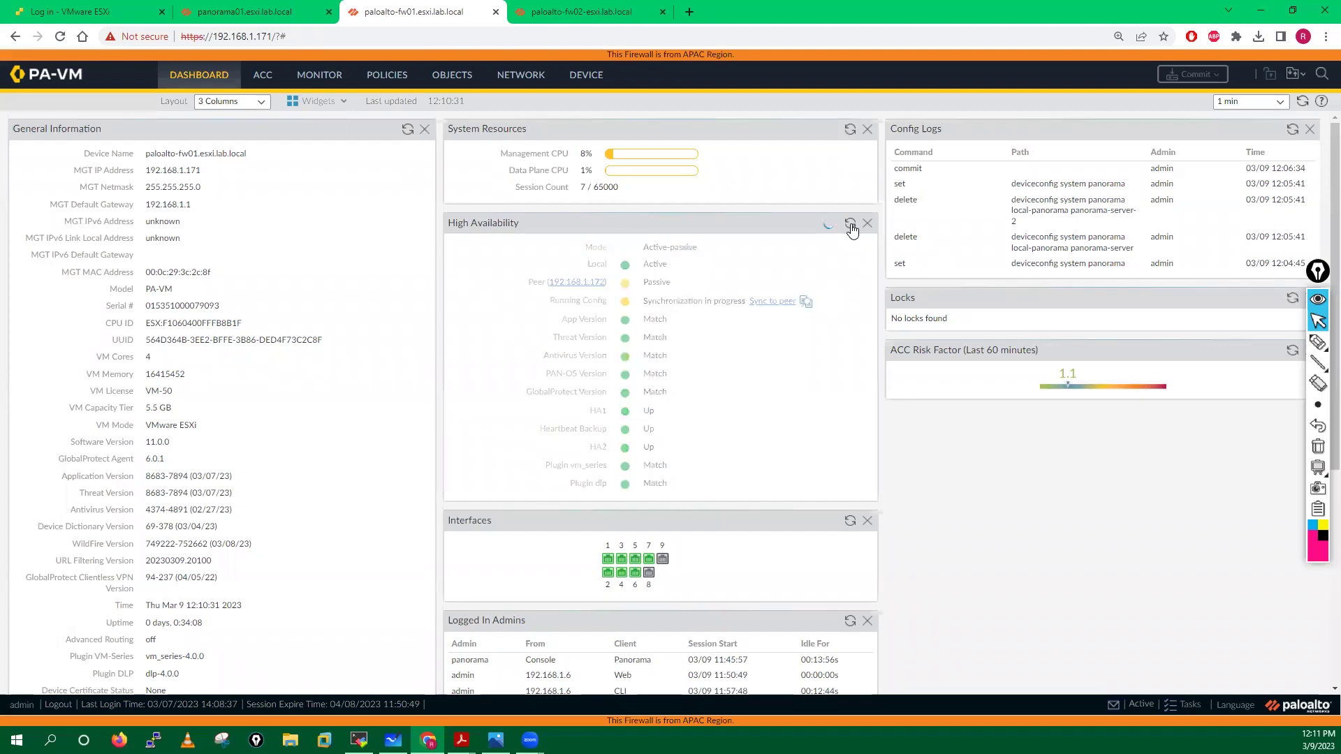
Refresh the High Availability status on the dashboards of paloalto-fw02 and paloalto-fw01.
left_click(615, 6)
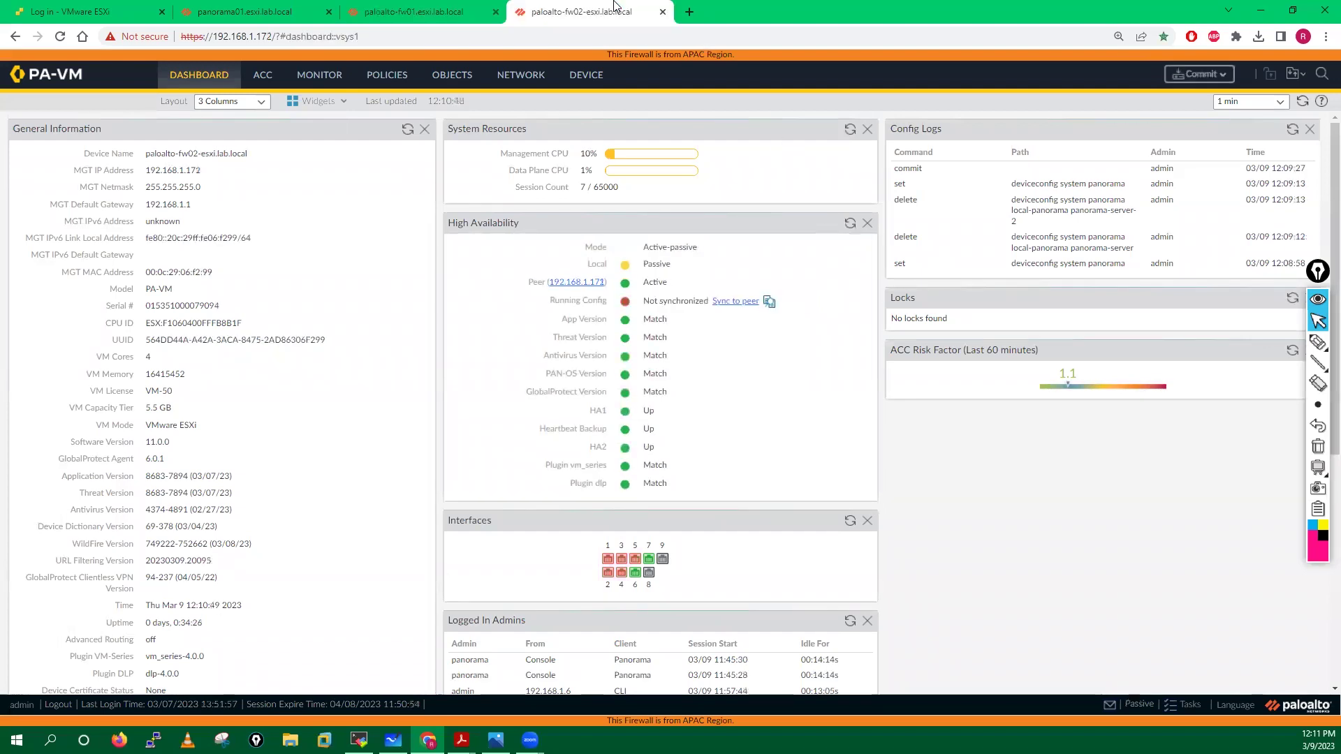
left_click(848, 227)
key("ctrl+shift+Tab")
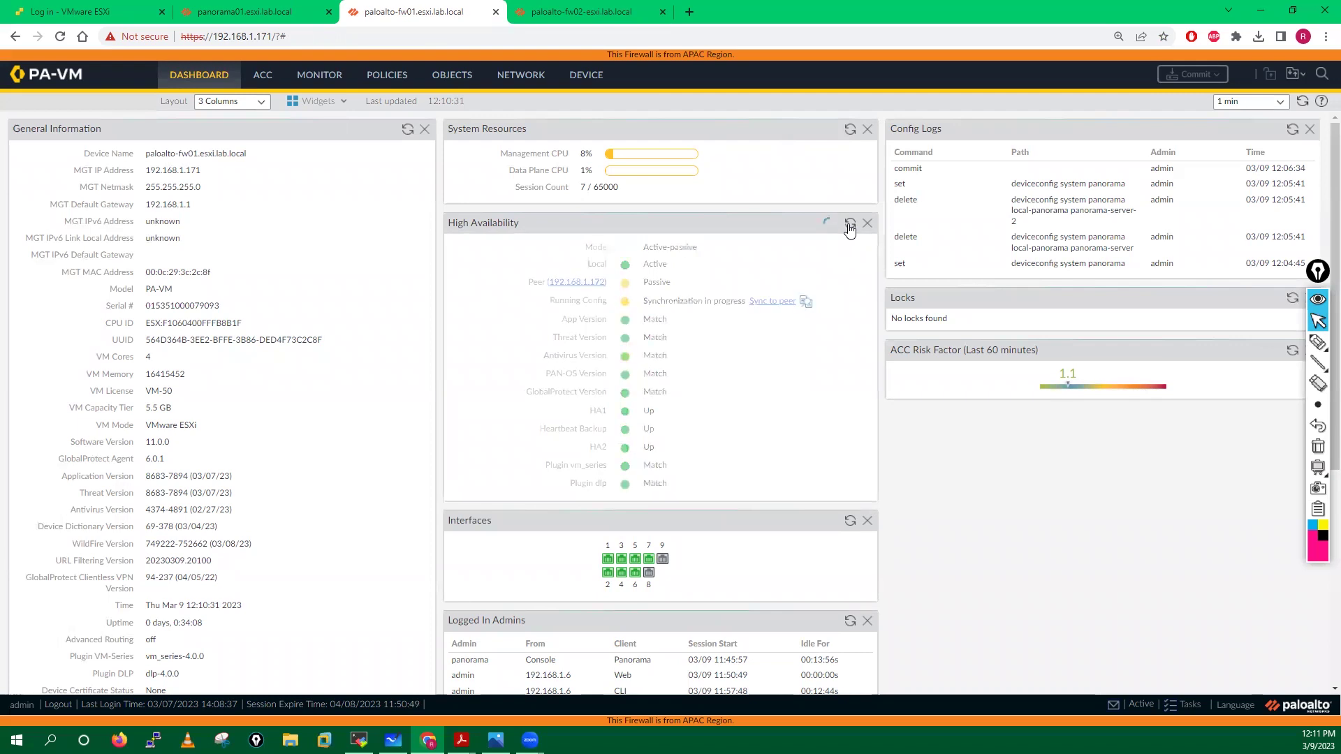
left_click(849, 224)
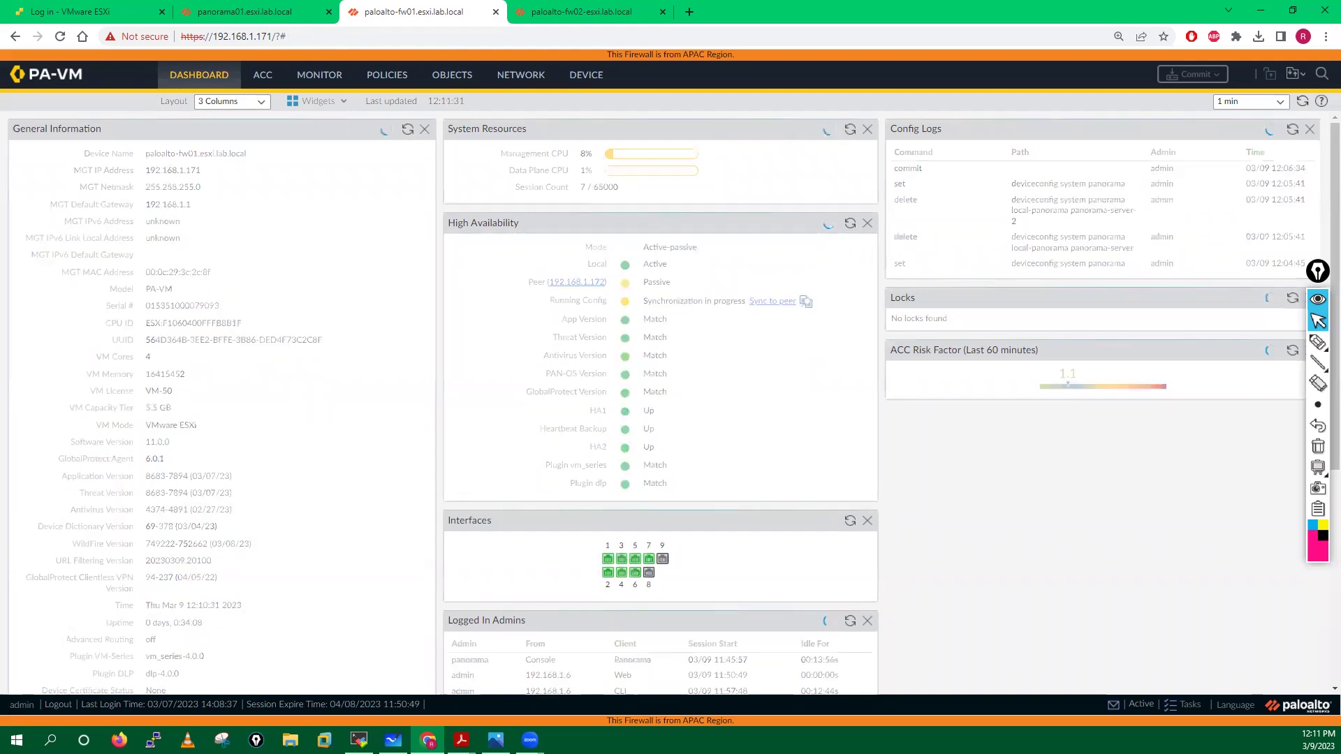
left_click(849, 224)
Refresh the High Availability status on paloalto-fw02 and commit that firewall's configuration.
left_click(571, 9)
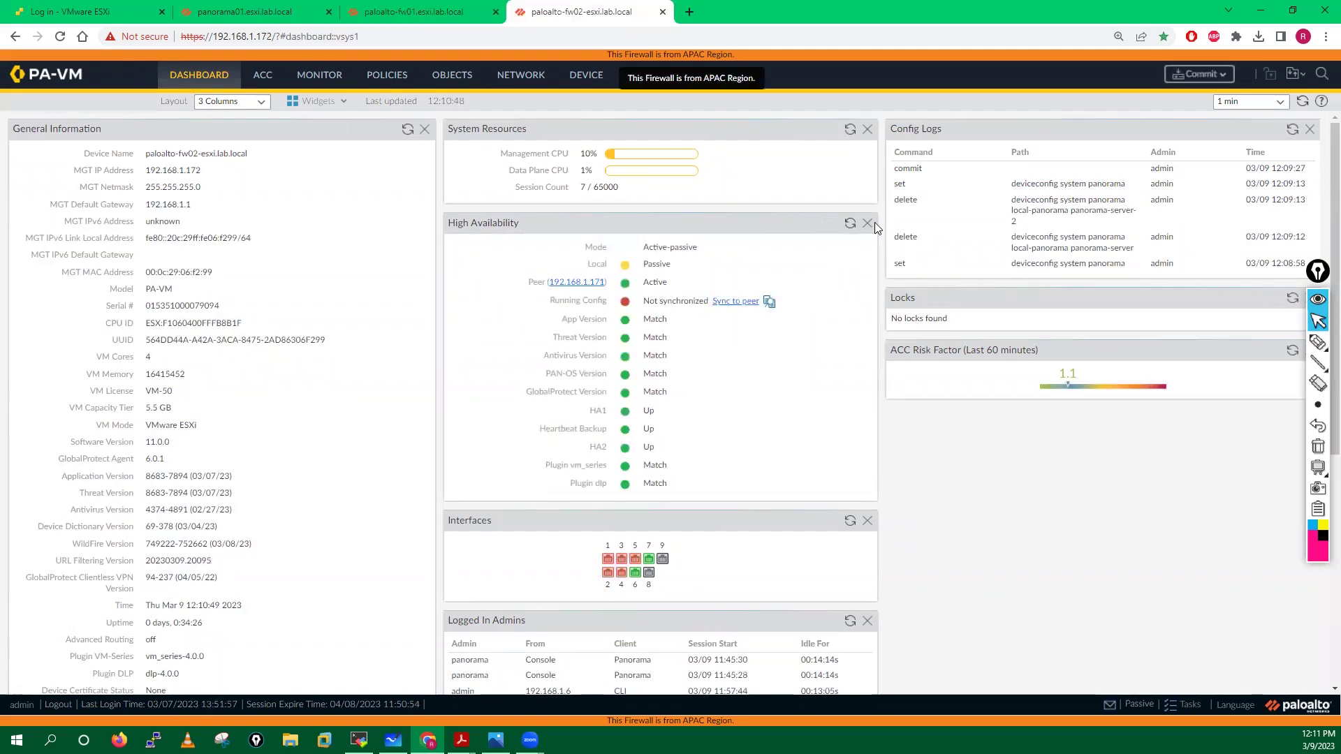
left_click(849, 223)
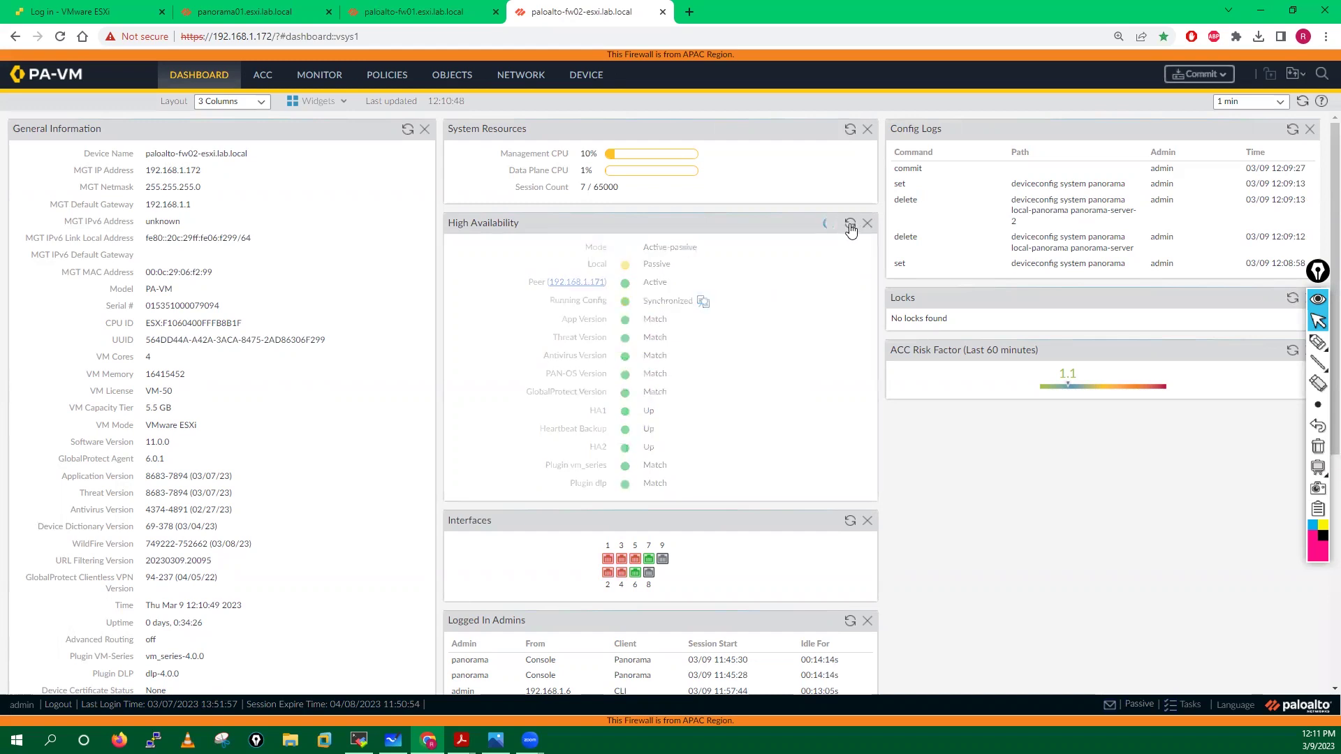
left_click(1201, 76)
left_click(793, 576)
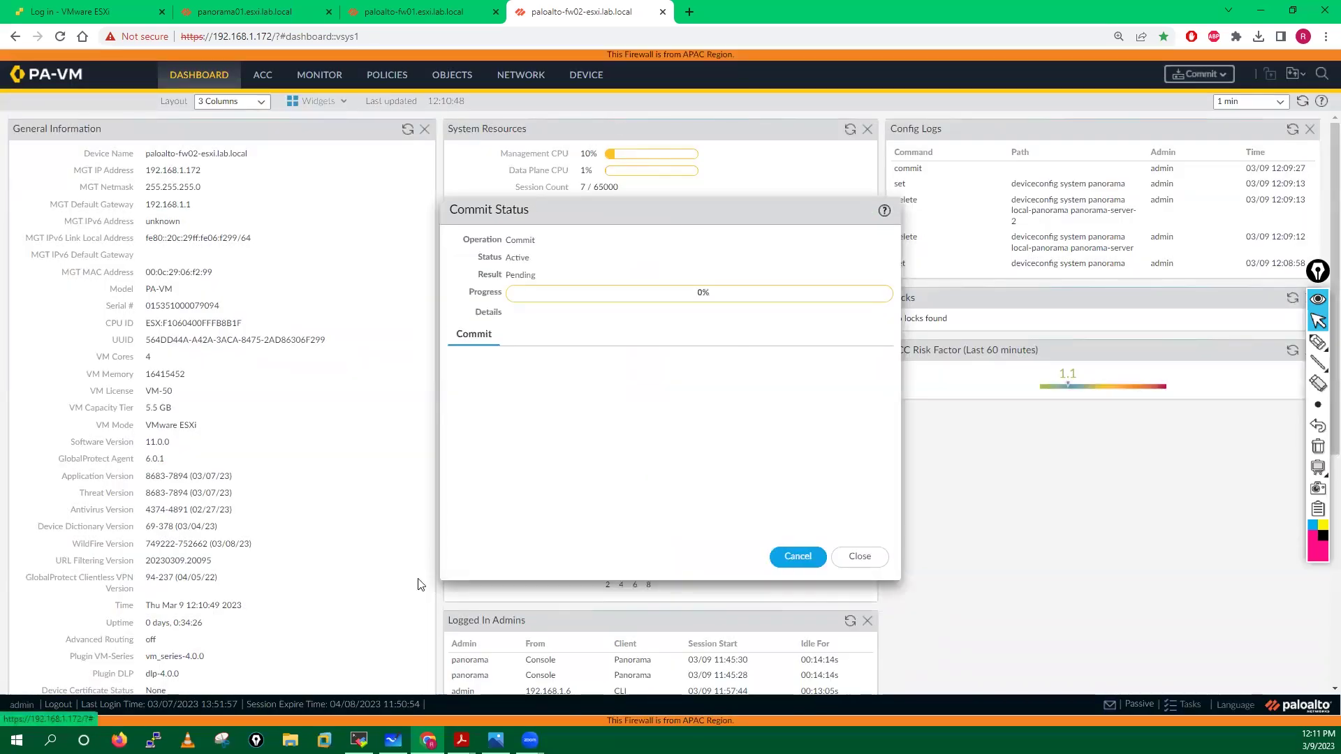
Switch to MobaXterm and run show panorama-status in the SSH sessions of paloalto-fw02 and paloalto-fw01.
left_click(359, 739)
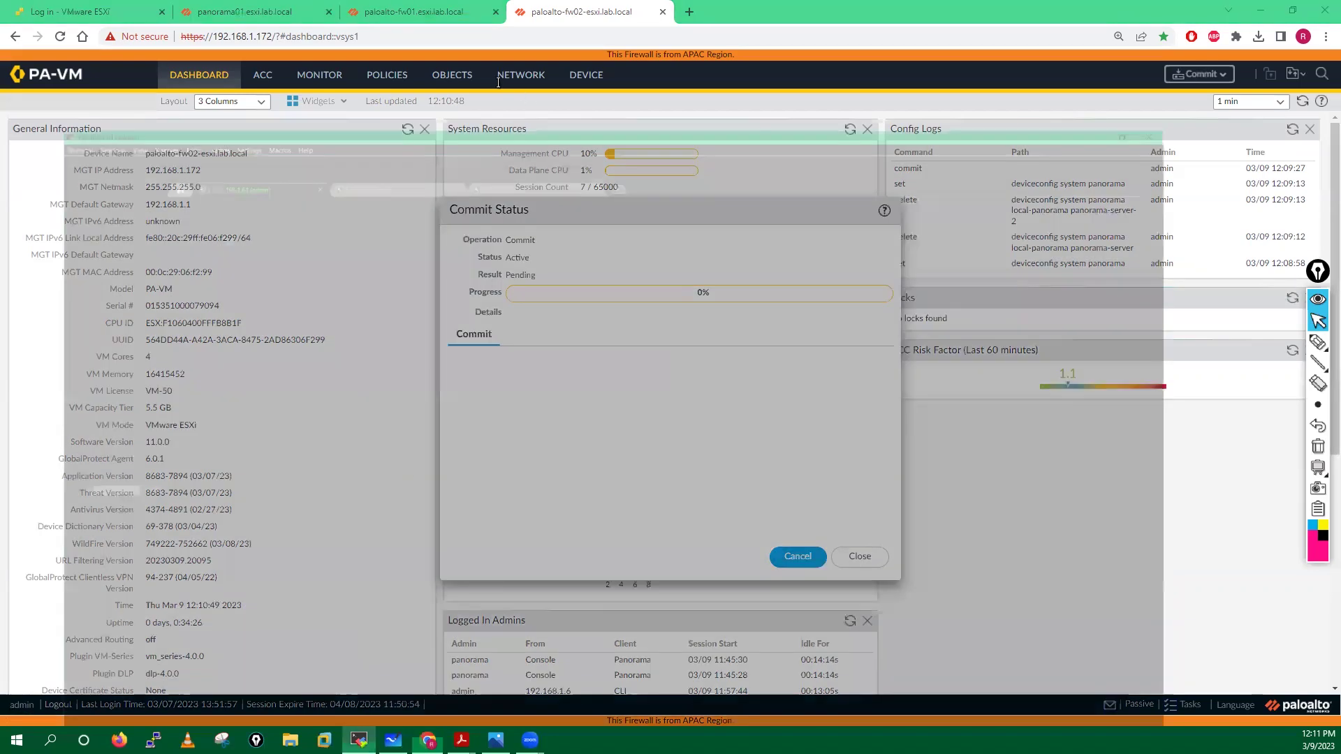
key("Up")
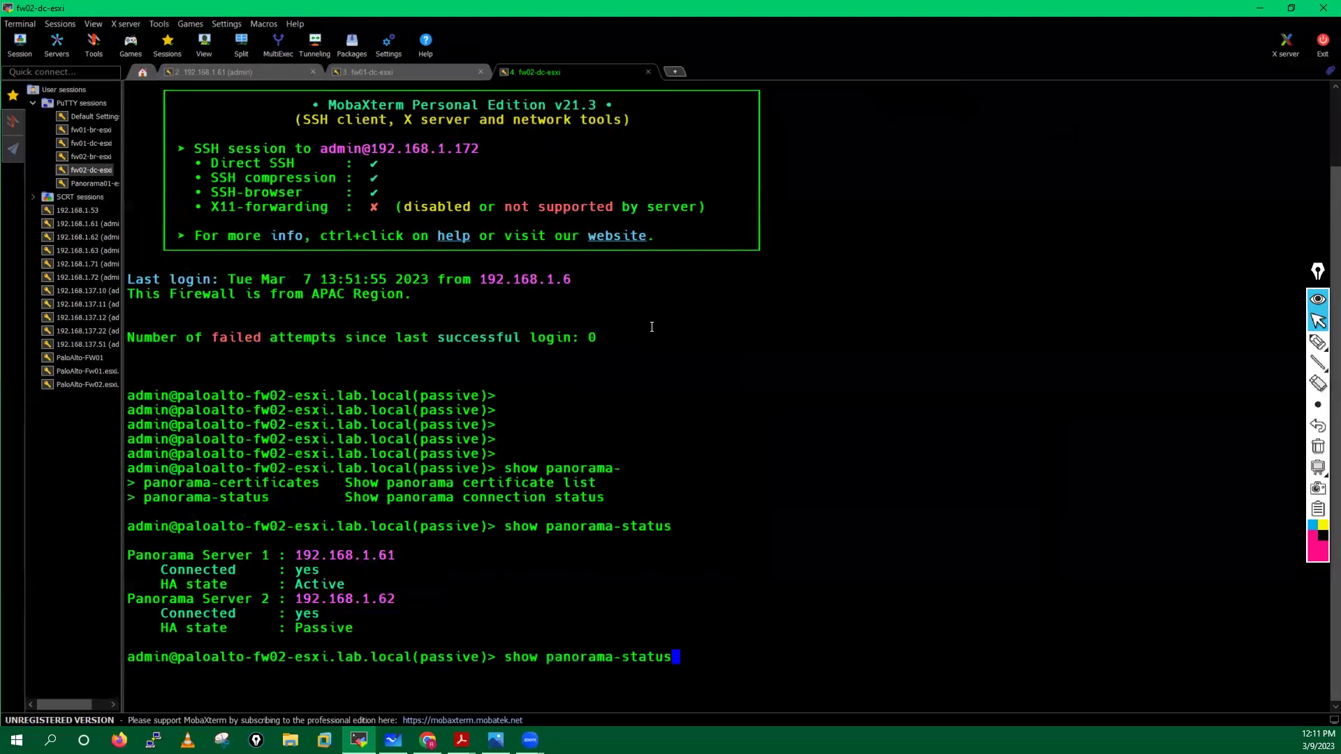
key("Return")
left_click_drag(507, 656, 672, 656)
key("super+c")
left_click(407, 66)
right_click(813, 452)
key("Return")
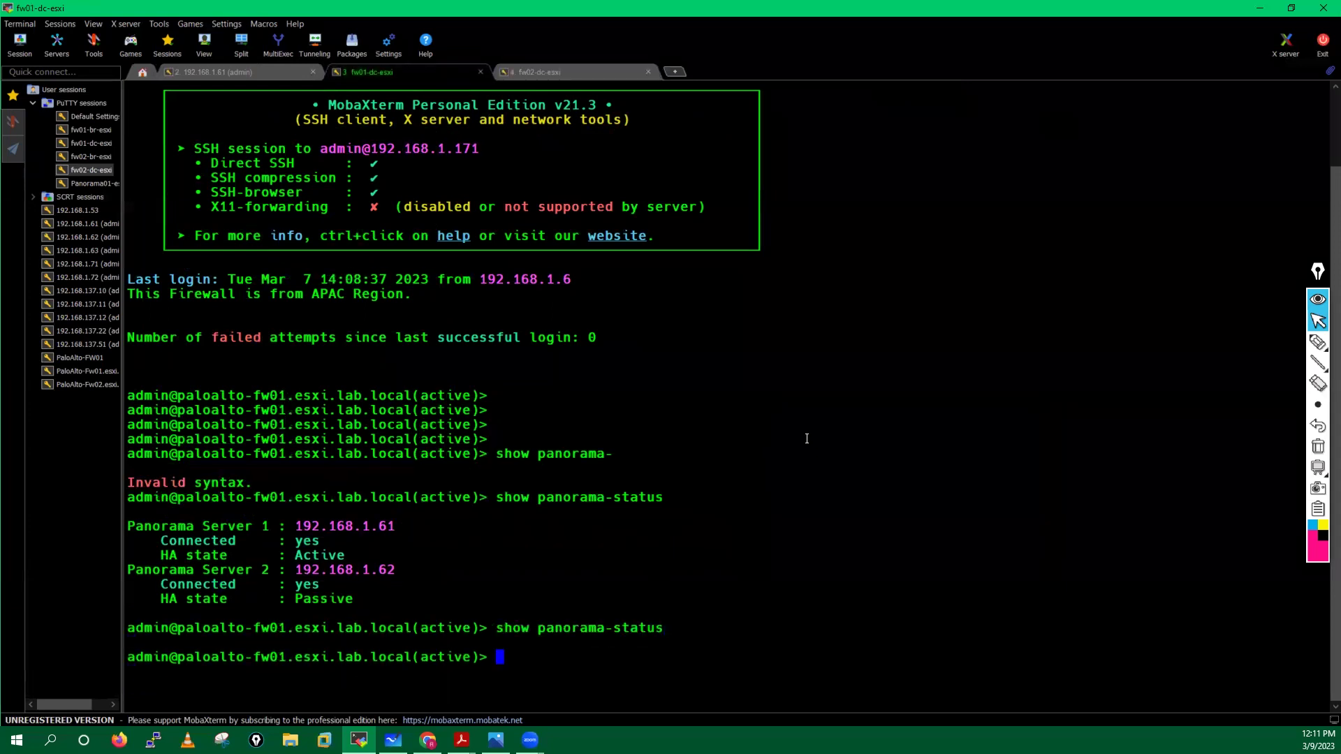
key("super+Down")
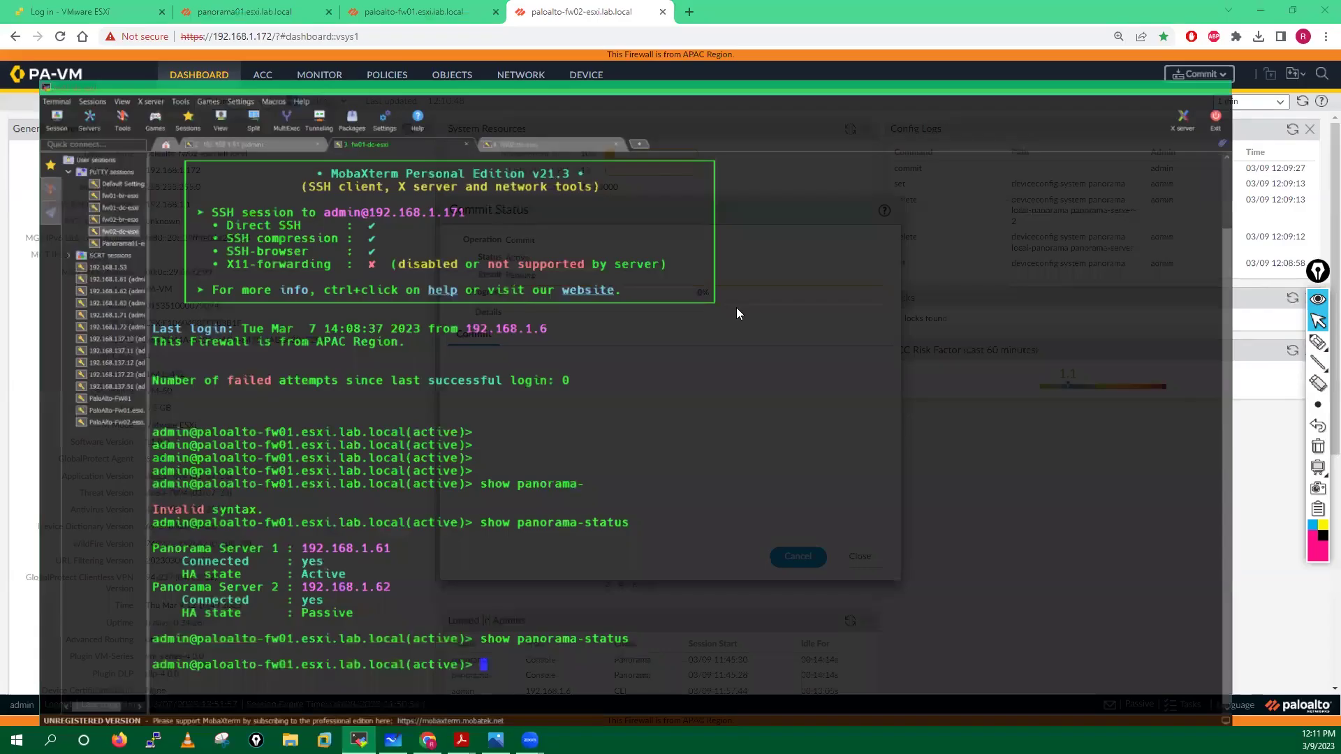
Check the paloalto-fw01 and Panorama dashboards, then read step 7 of the firewall removal guide in Adobe Acrobat Reader.
left_click(383, 7)
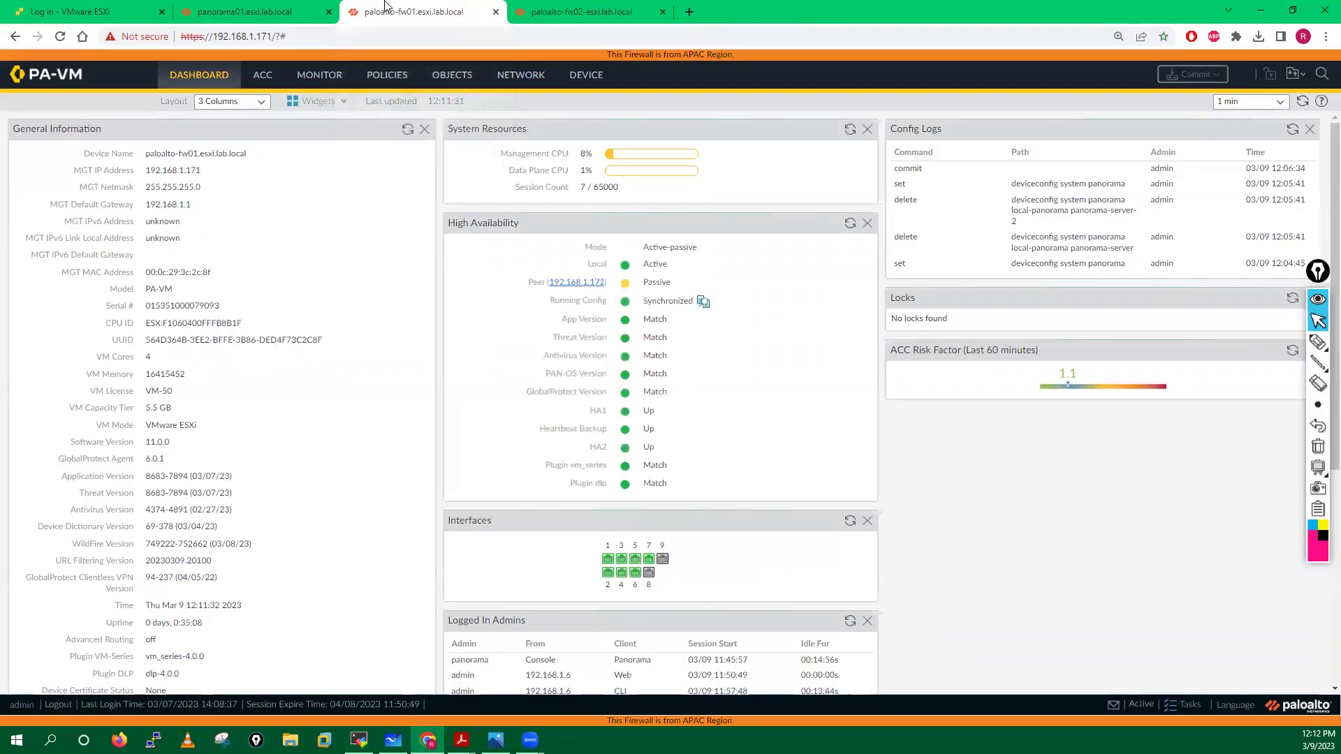
left_click(248, 11)
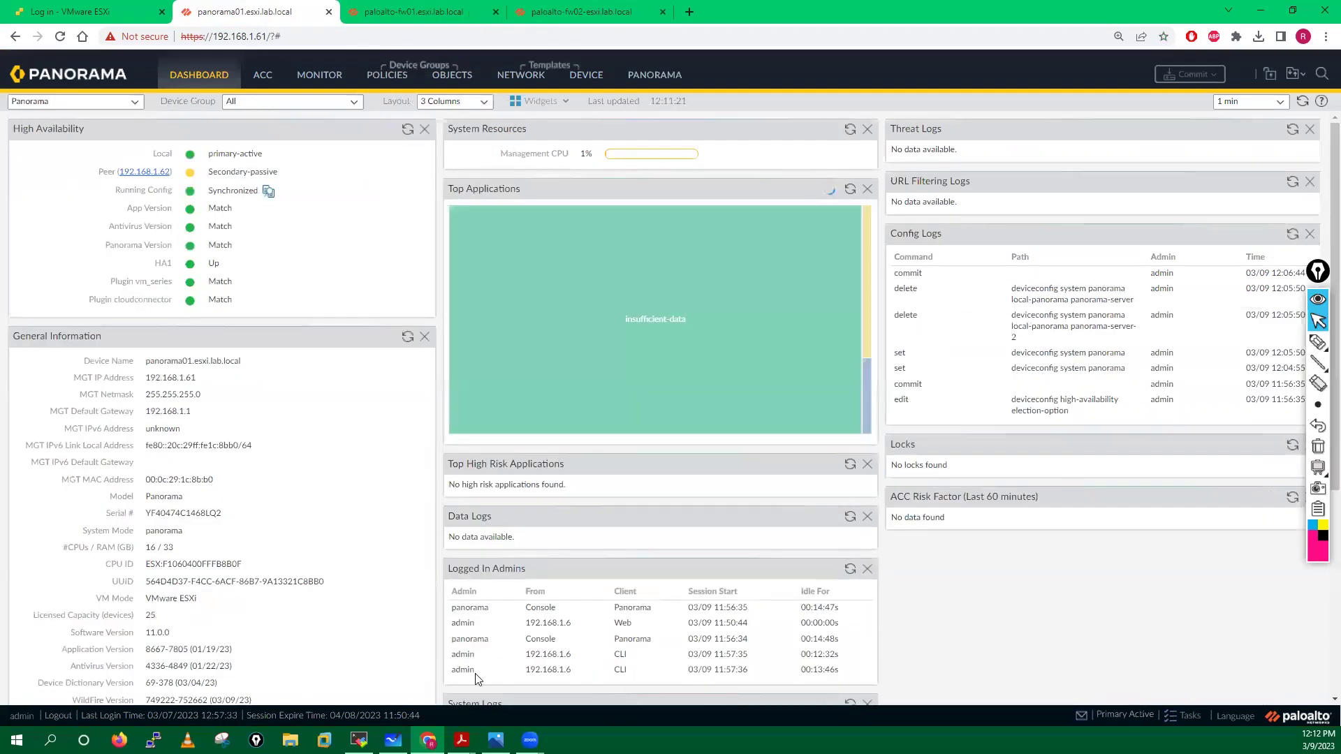
mouse_move(461, 740)
left_click(457, 691)
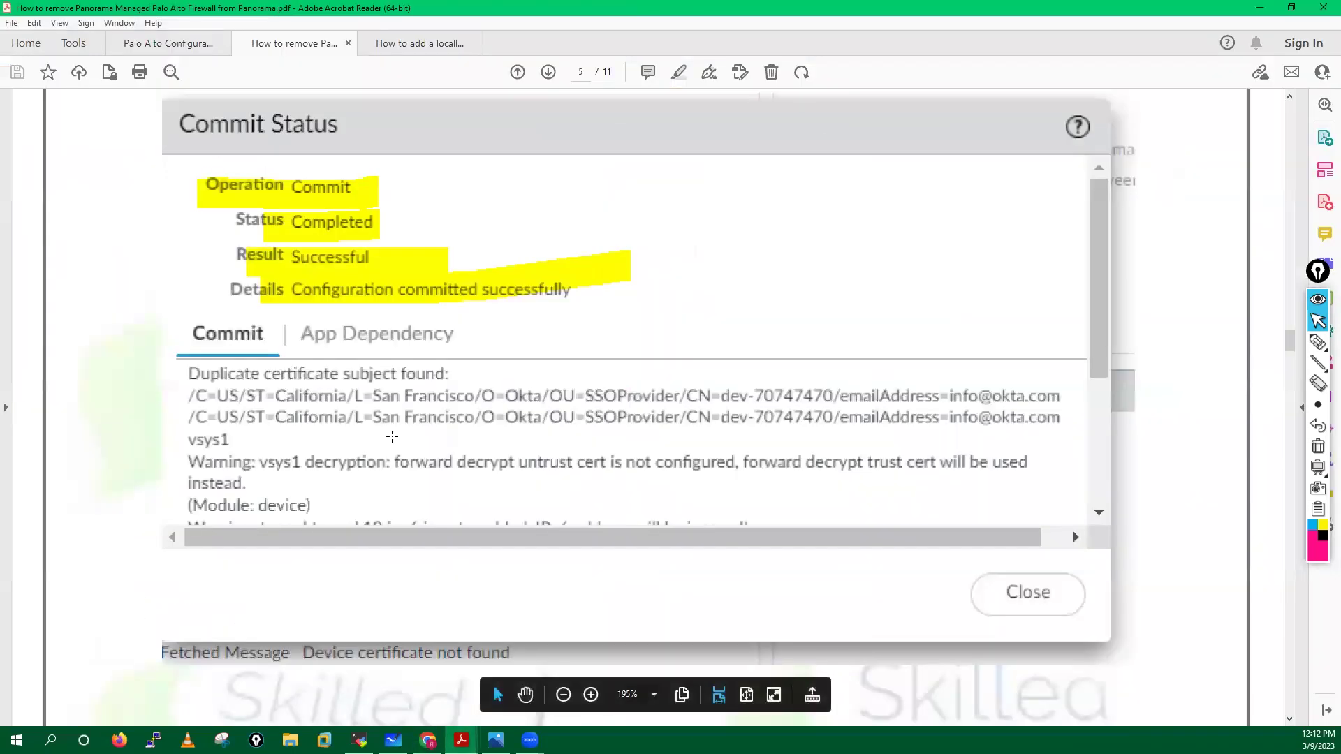
scroll(392, 437, "down", 7)
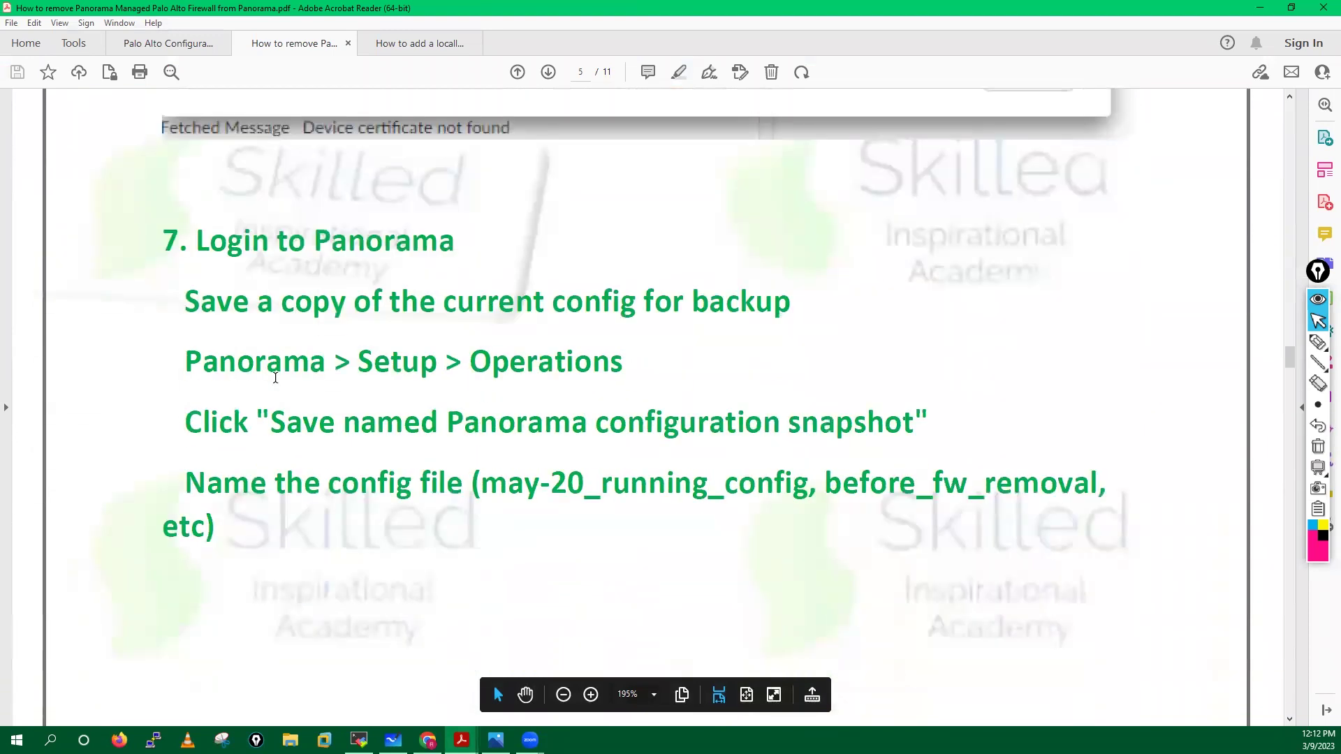
scroll(514, 417, "down", 2)
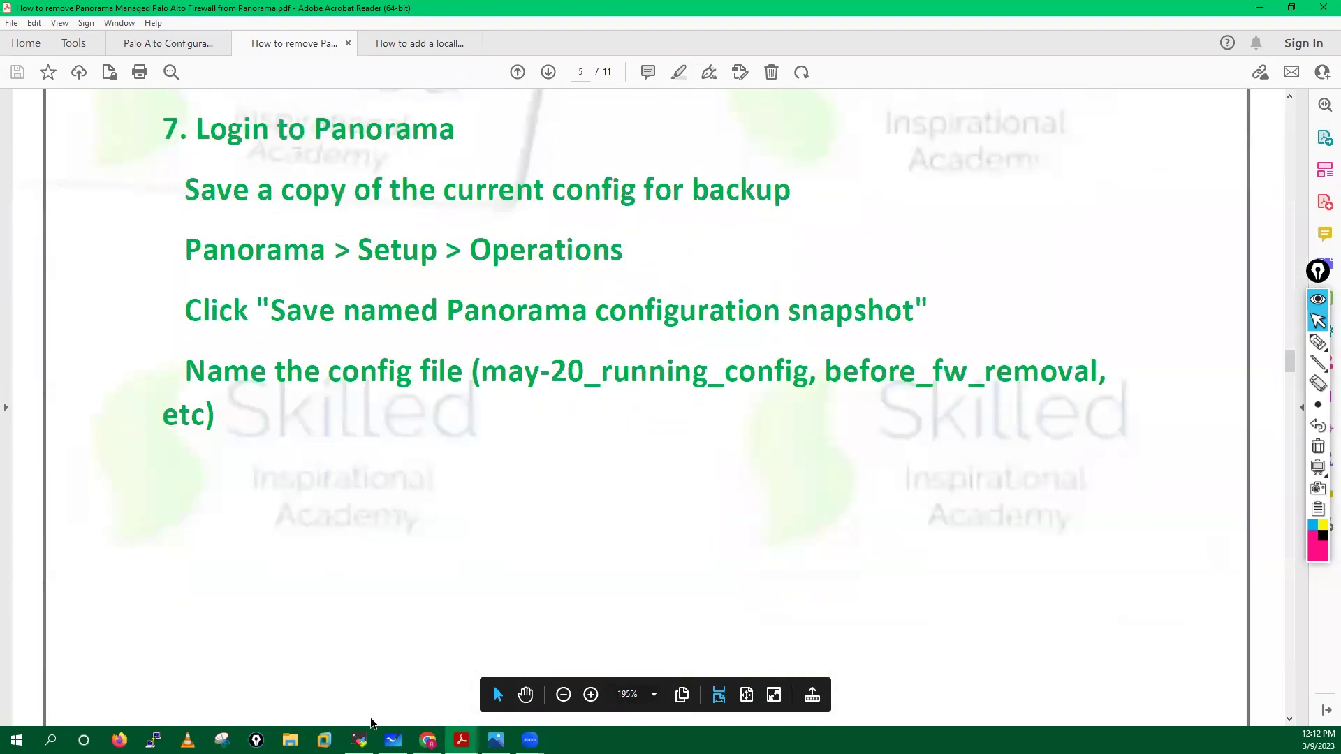
Switch back to Chrome and open the Setup page of panorama01's own configuration.
left_click(428, 740)
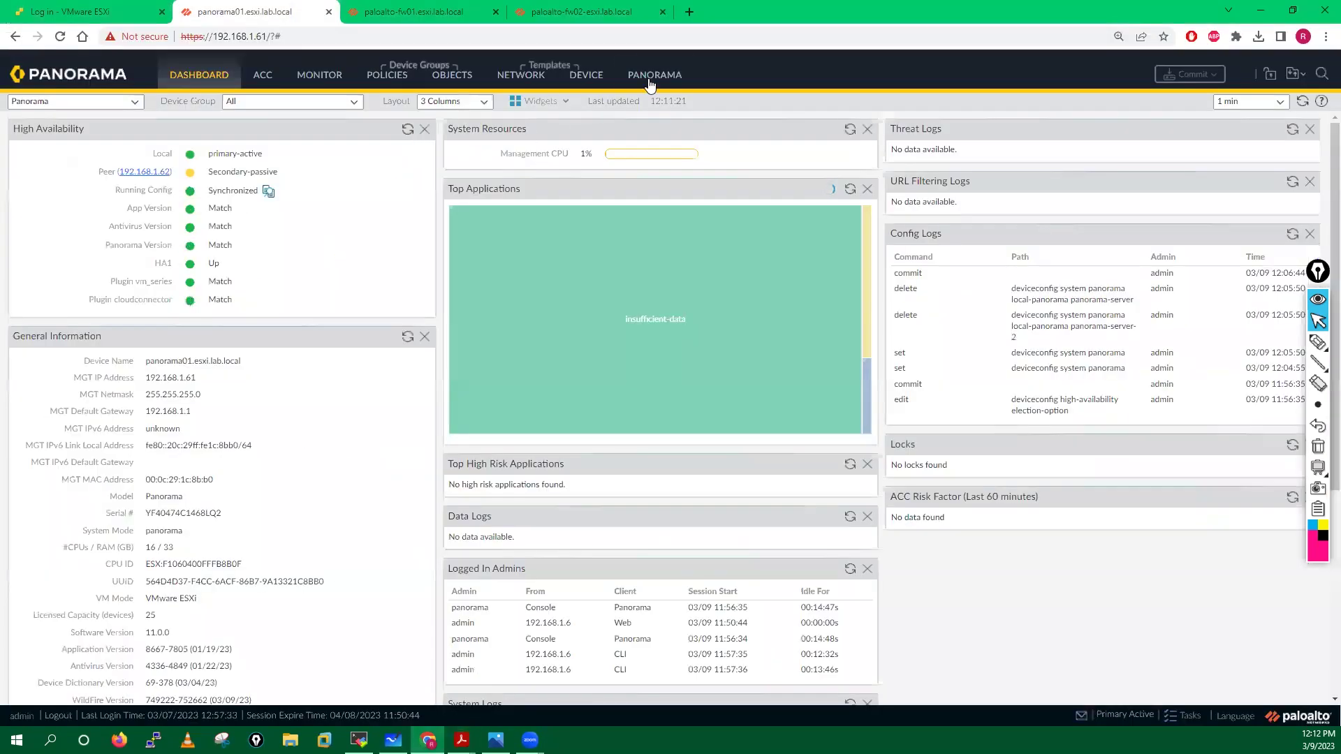
left_click(650, 82)
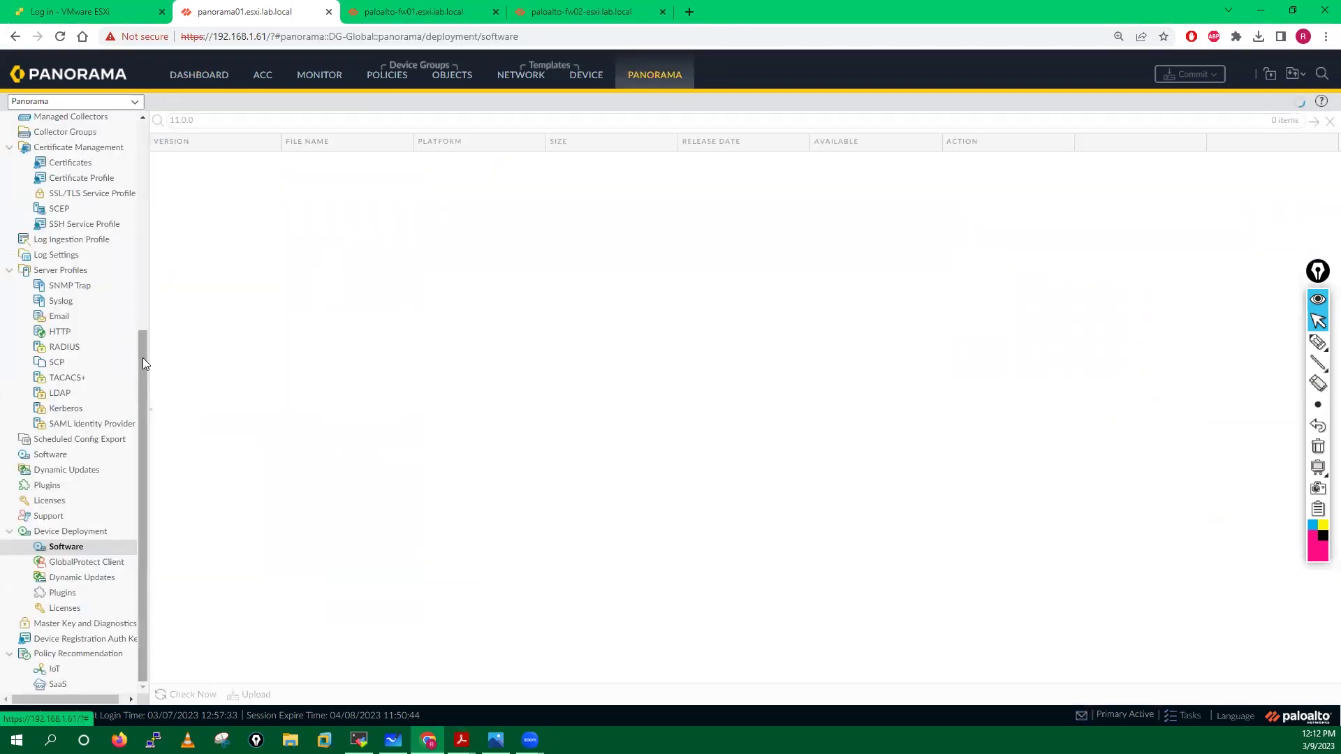
left_click_drag(142, 361, 142, 144)
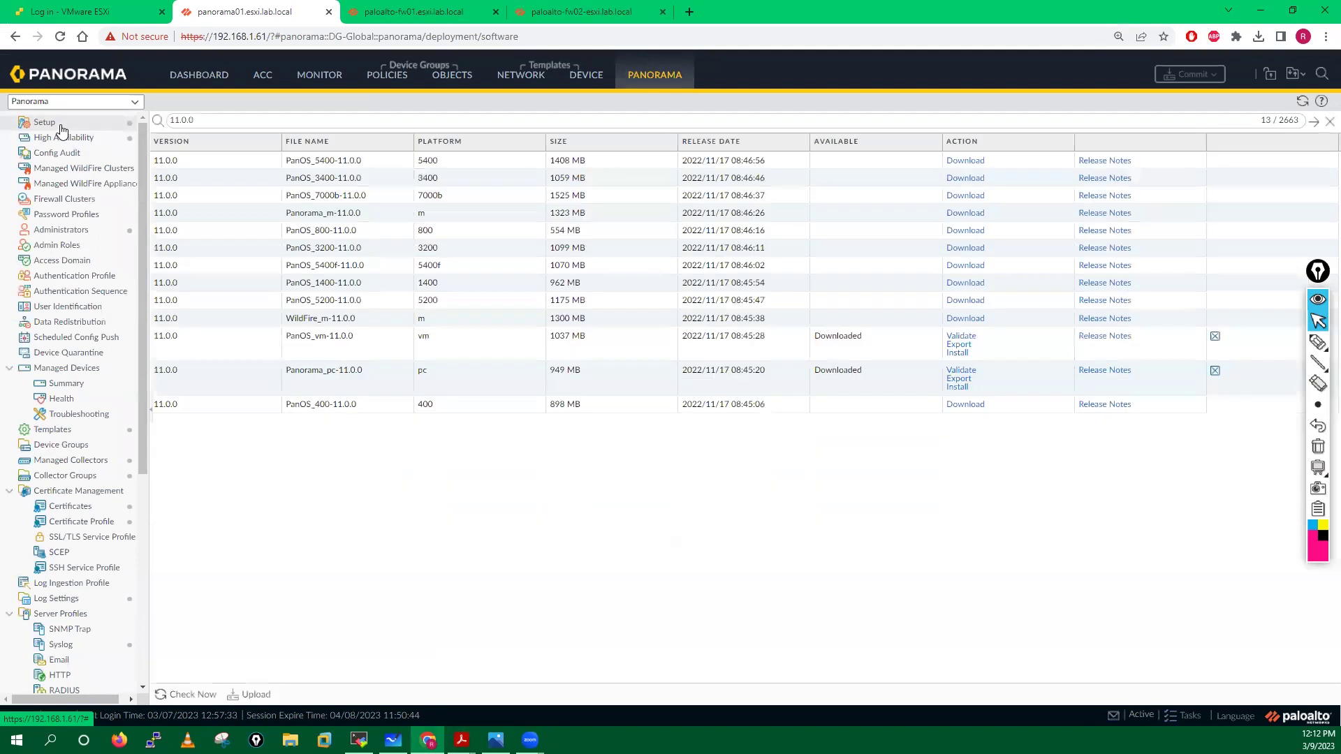
left_click(62, 126)
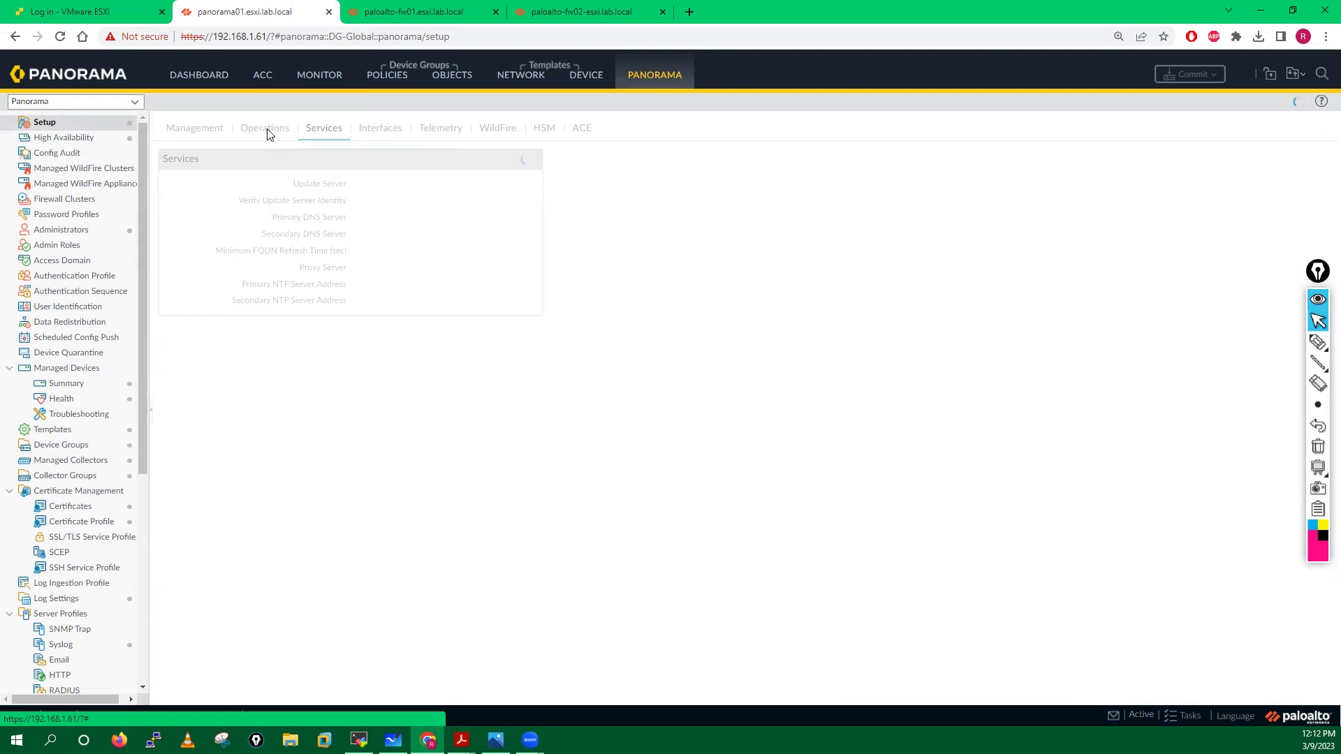
Check the commit progress on paloalto-fw02, then reload the Setup page on panorama01.
left_click(581, 12)
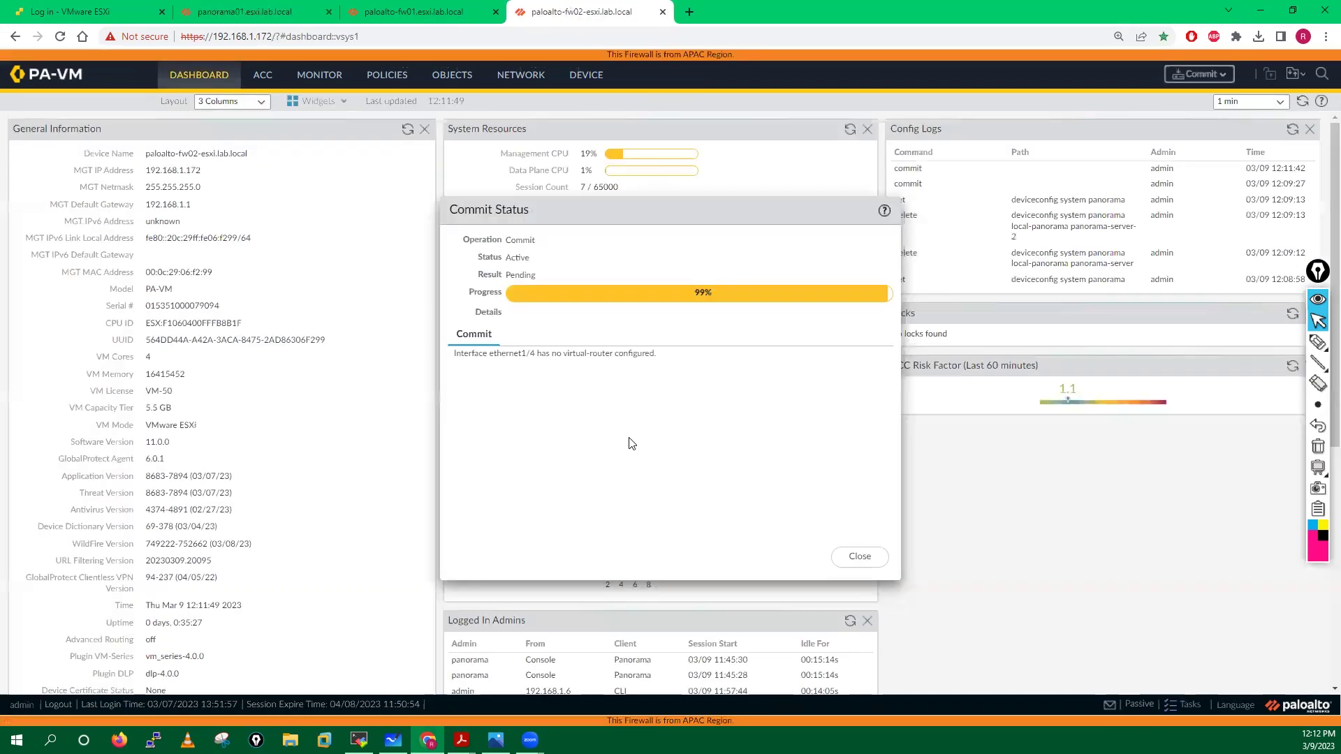
left_click(237, 8)
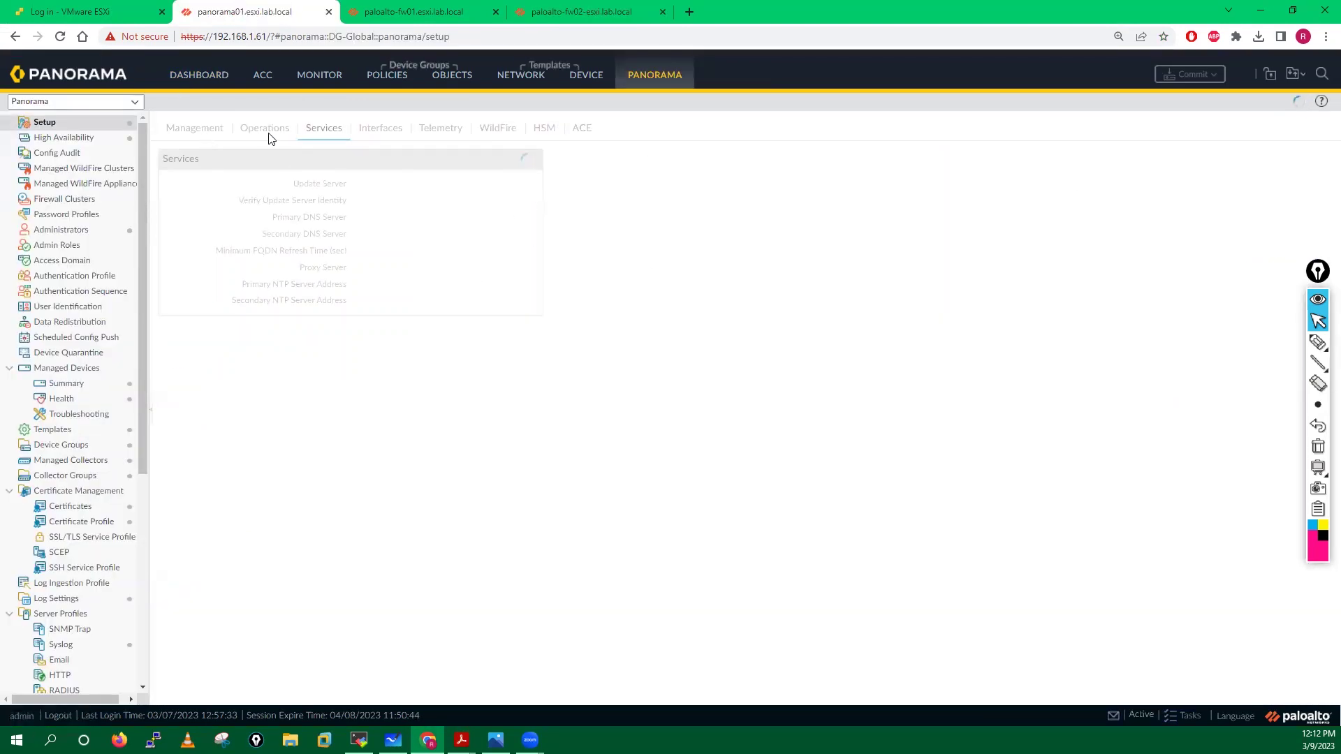
left_click(1318, 272)
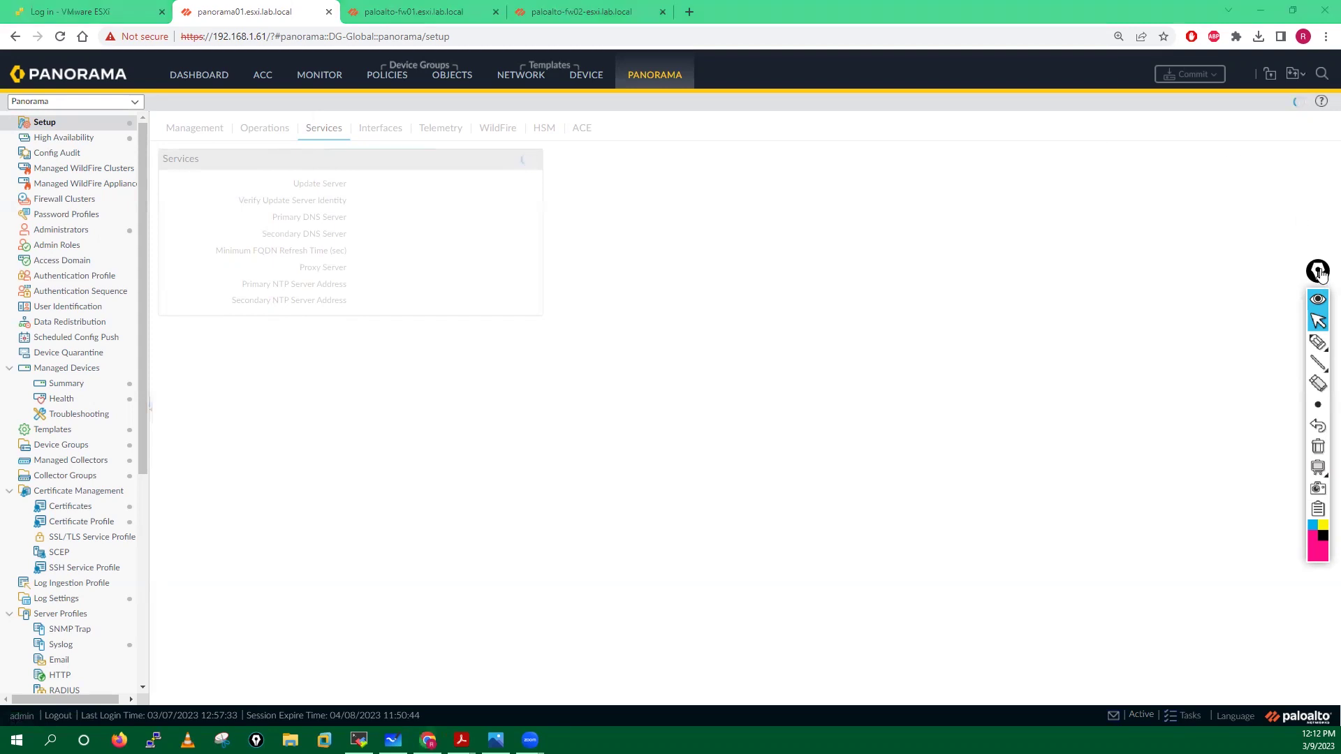
left_click(60, 37)
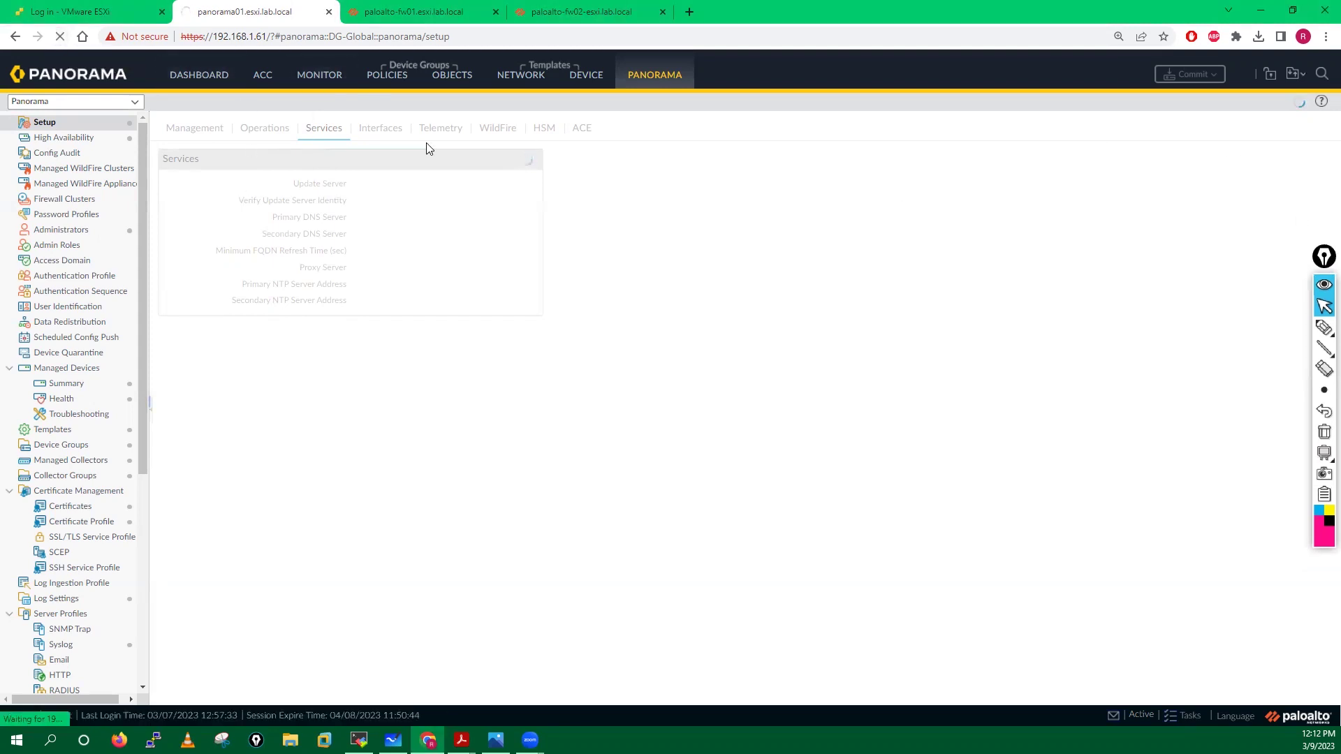